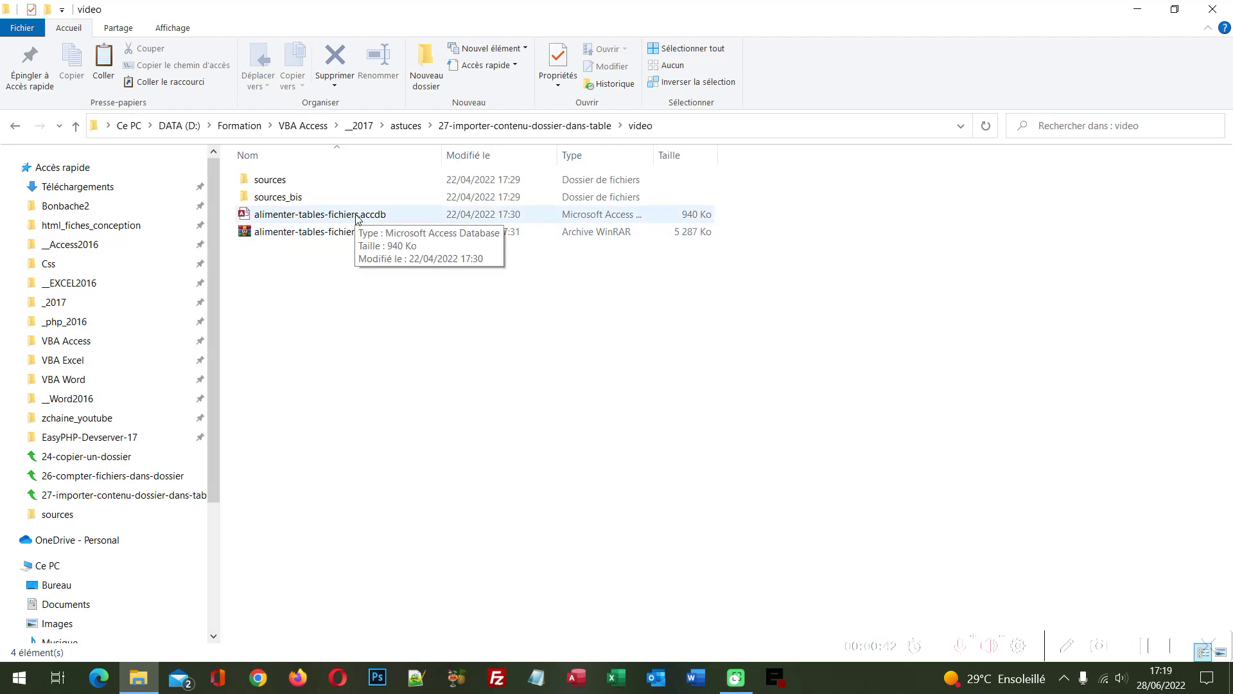
Step: Preview the images in the sources folder, then open alimenter-tables-fichiers.accdb from the video folder
{"action": "double_click", "coordinate": [270, 180]}
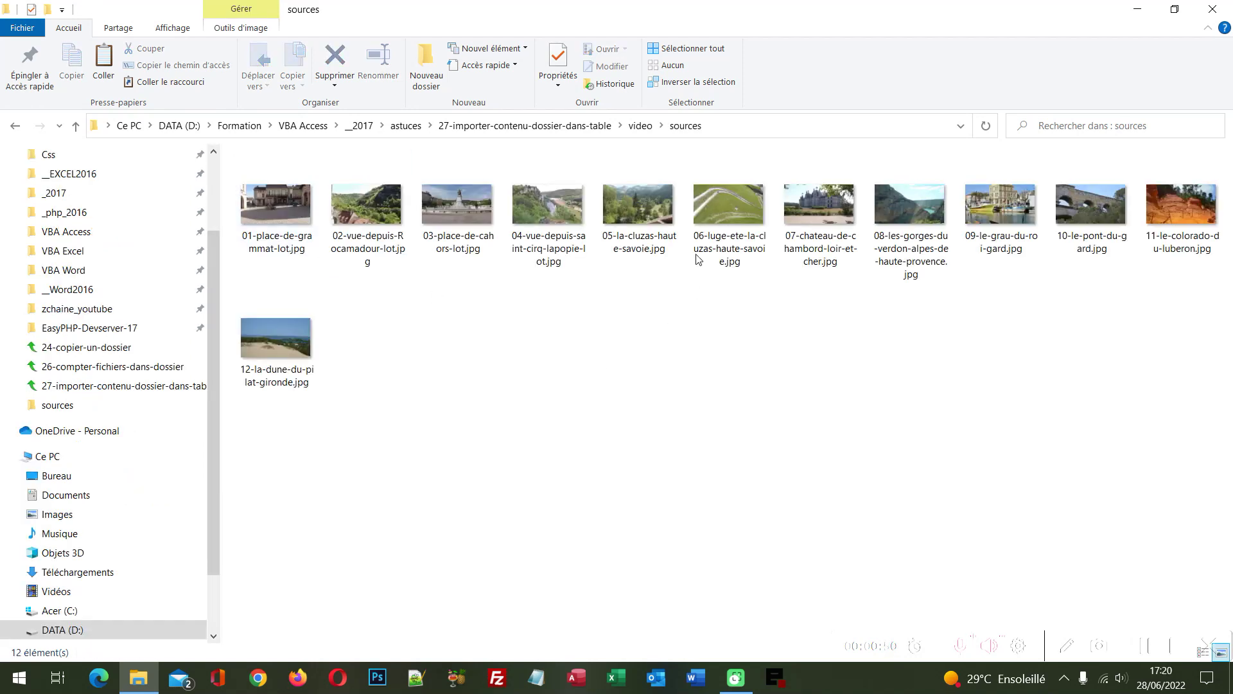
{"action": "left_click", "coordinate": [645, 127]}
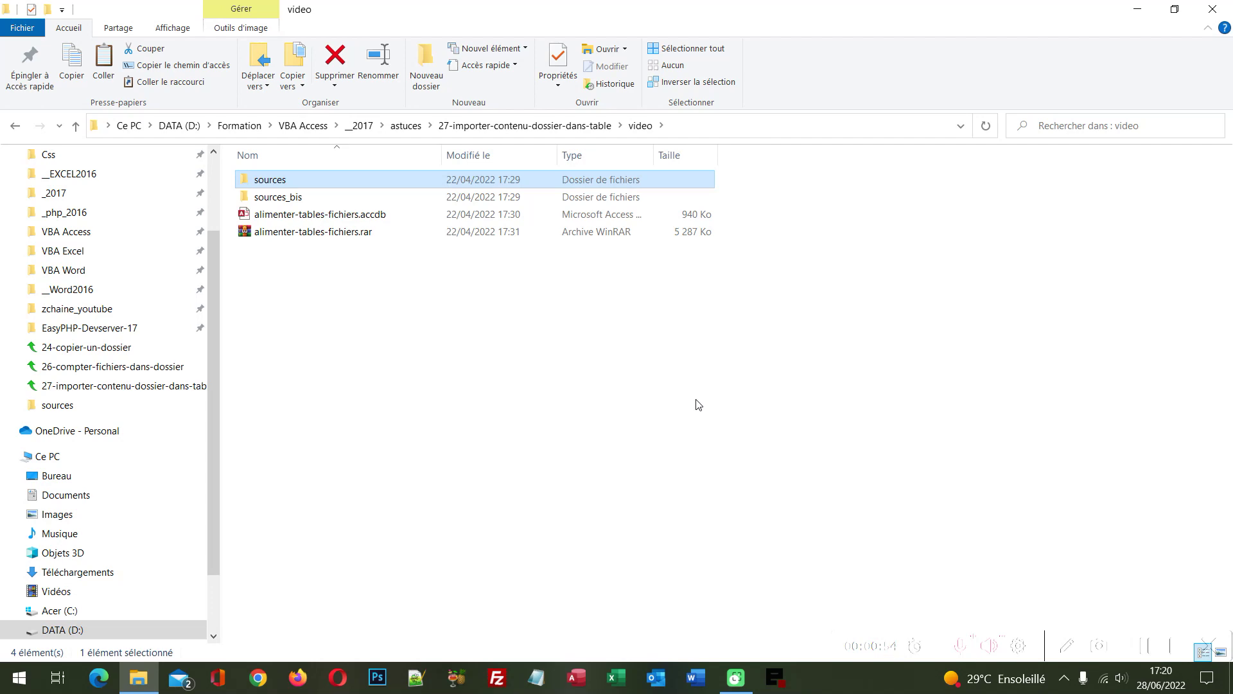
{"action": "double_click", "coordinate": [371, 216]}
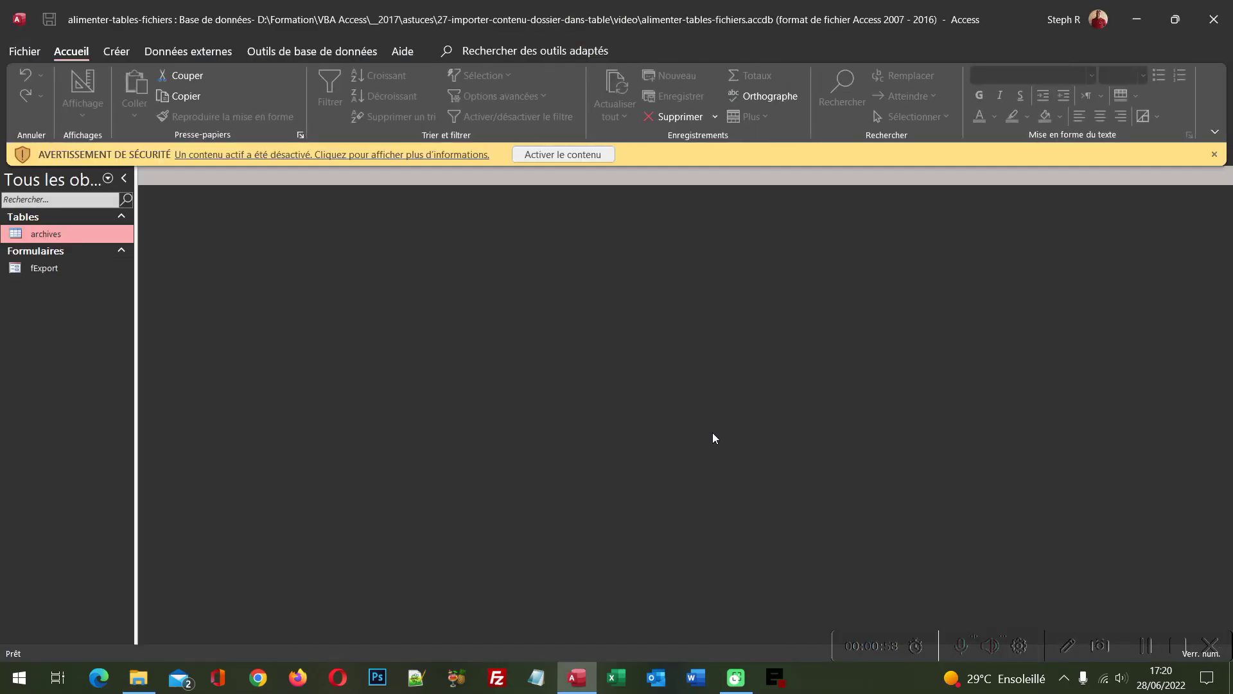
Step: Enable the blocked content, then open the fExport form and the 12-record archives table
{"action": "left_click", "coordinate": [564, 154]}
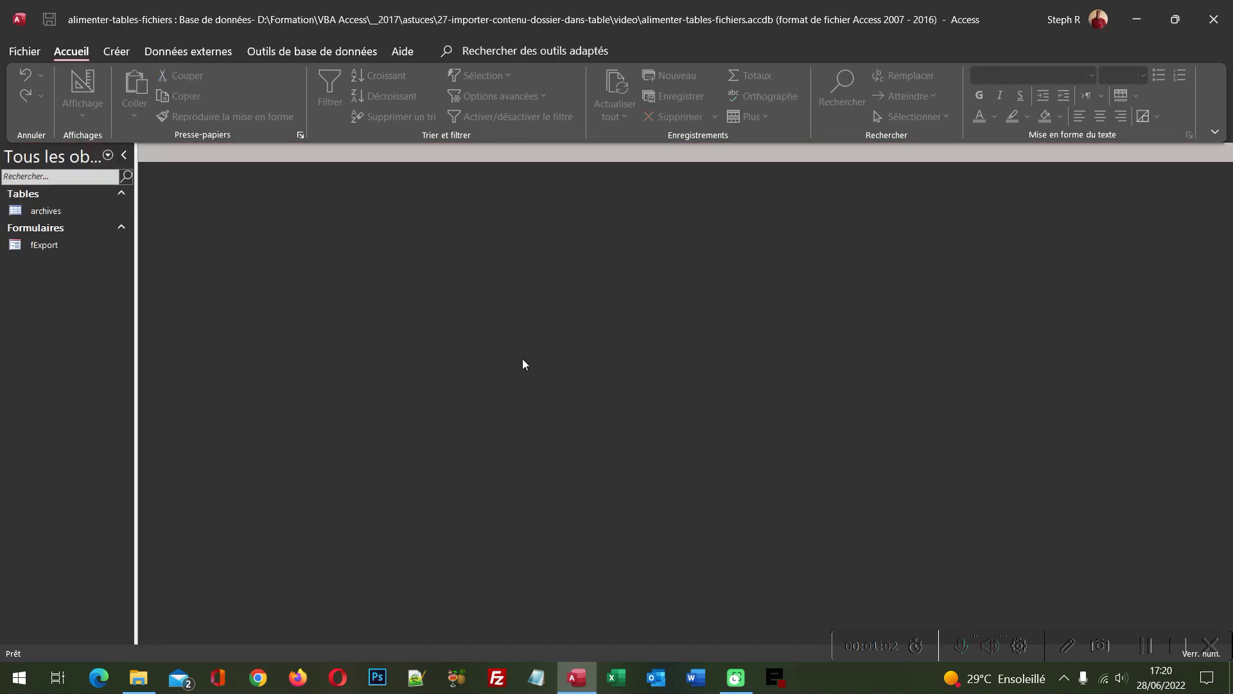
{"action": "double_click", "coordinate": [50, 246]}
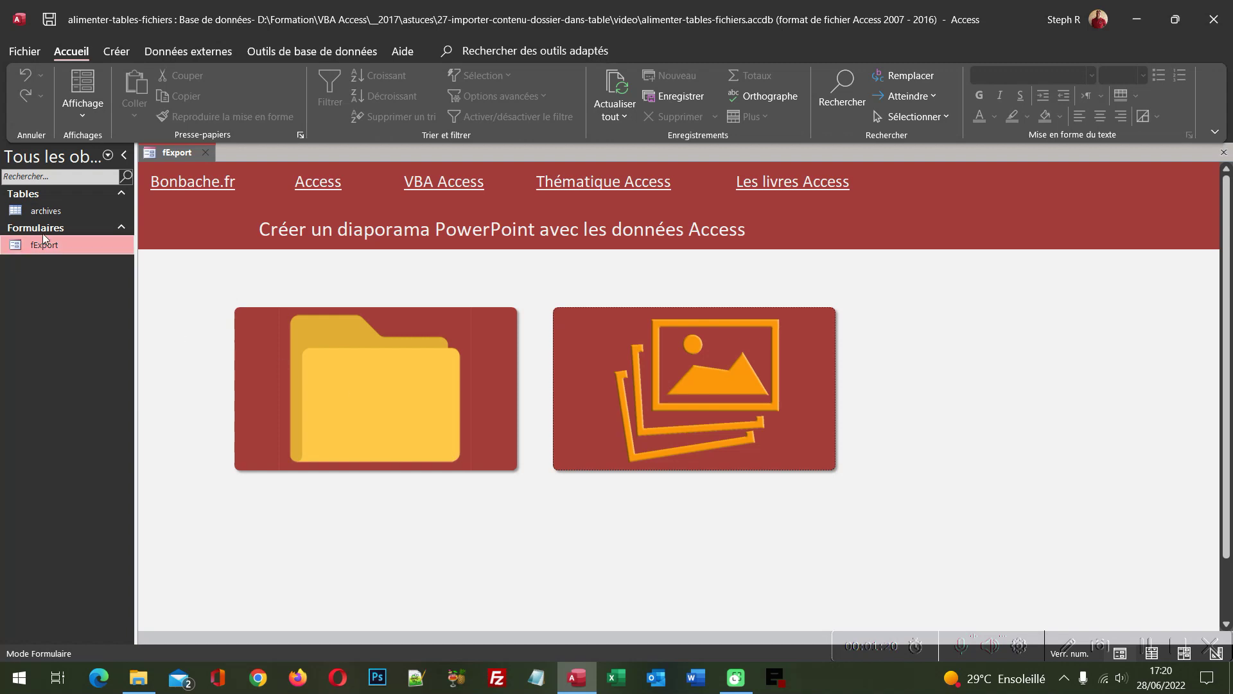
{"action": "double_click", "coordinate": [47, 212]}
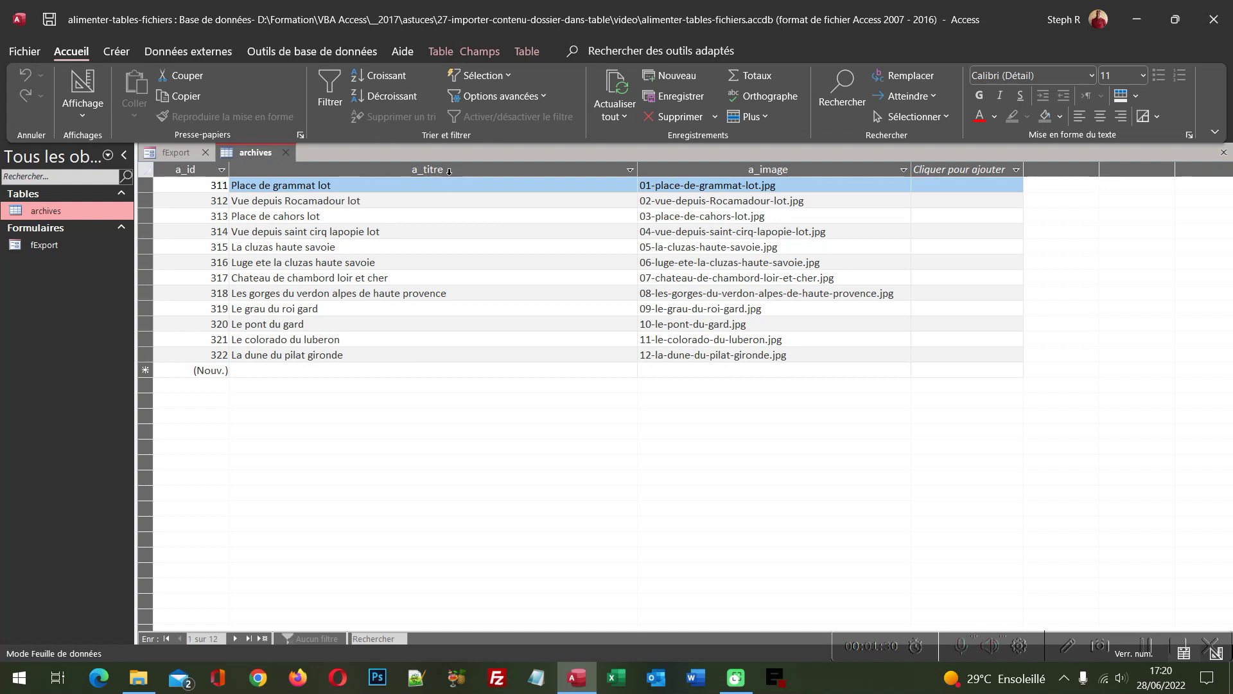
Step: Close the archives table, leaving only the fExport form open
{"action": "left_click", "coordinate": [285, 152]}
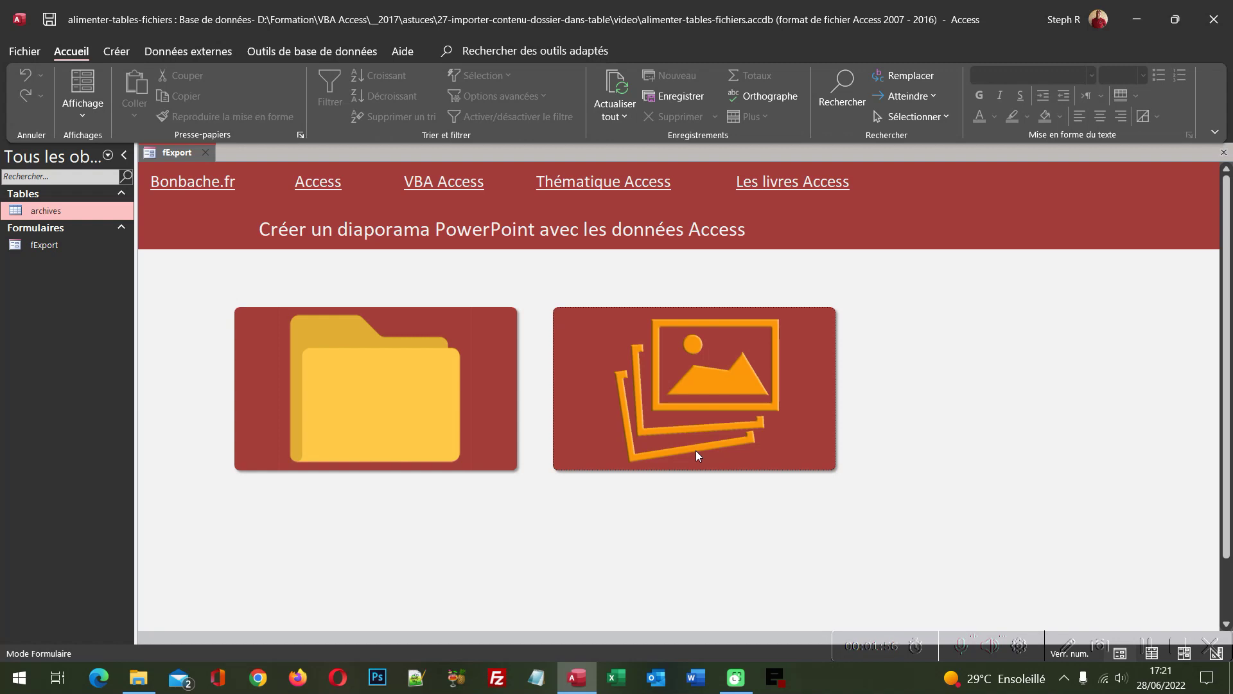
Step: Switch fExport to Mode Création and open its code module with Alt+F11
{"action": "left_click", "coordinate": [91, 117]}
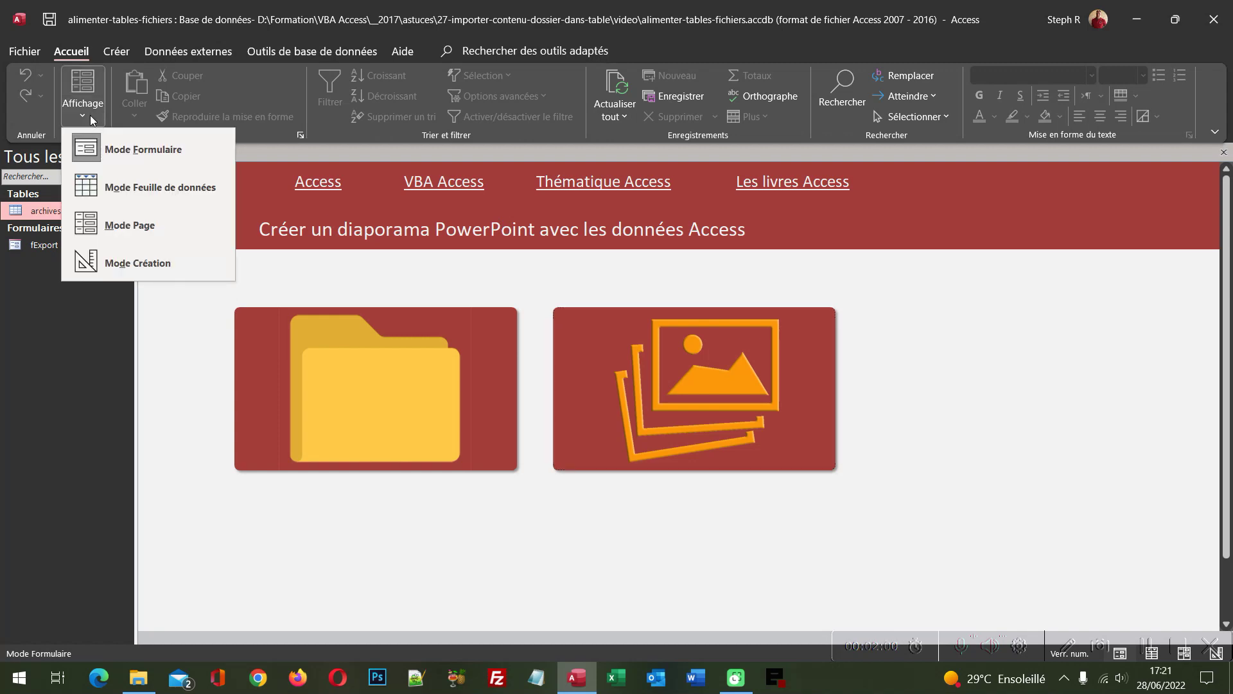
{"action": "left_click", "coordinate": [128, 263]}
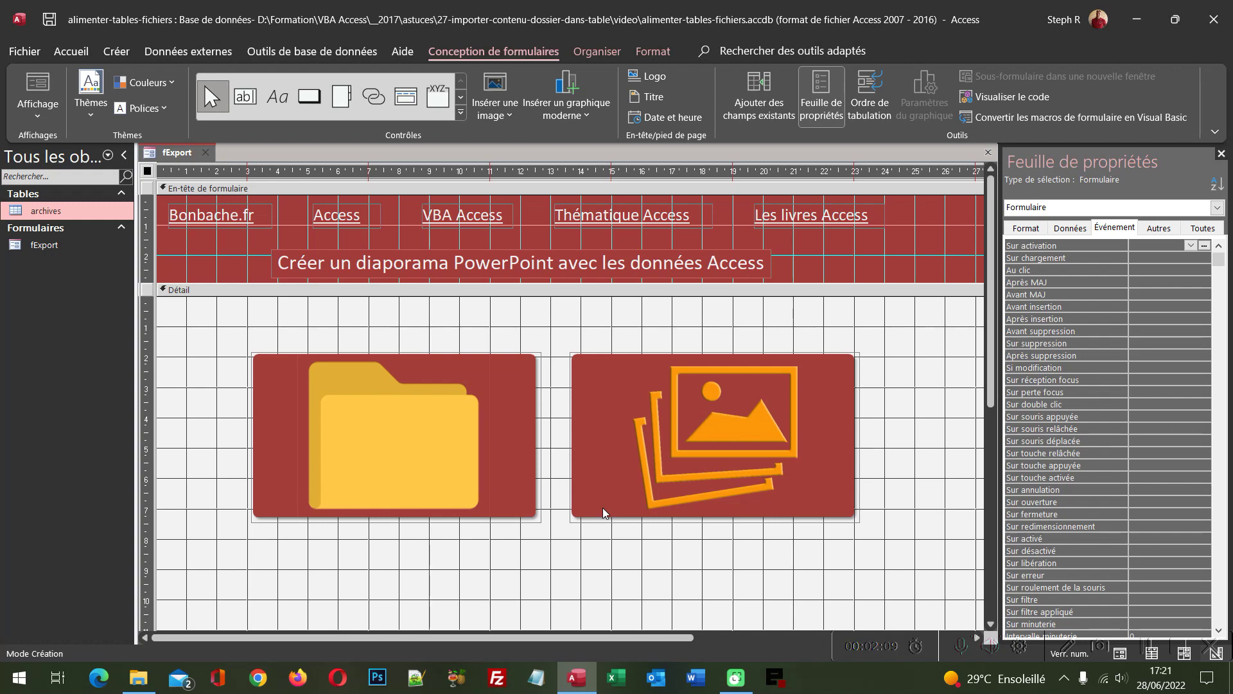
{"action": "key", "text": "alt+F11"}
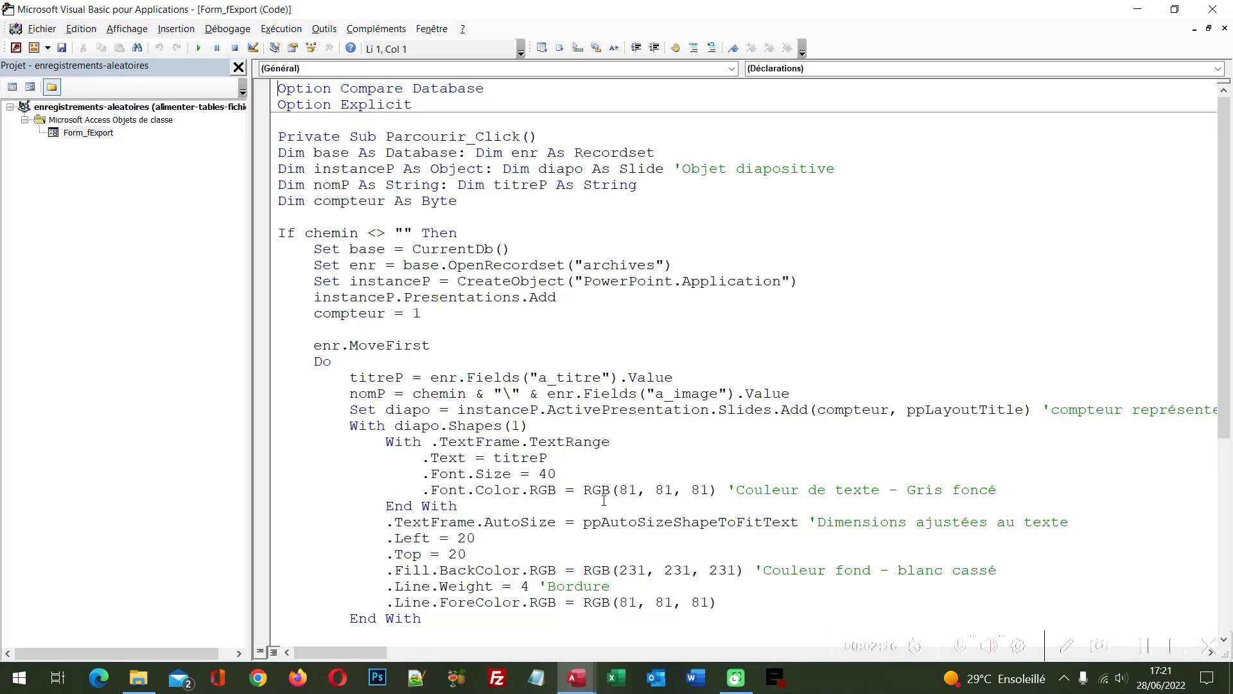
Step: Add 'Dim chemin As String' below Option Explicit, then return to the form in Access
{"action": "left_click", "coordinate": [422, 103]}
{"action": "key", "text": "Return"}
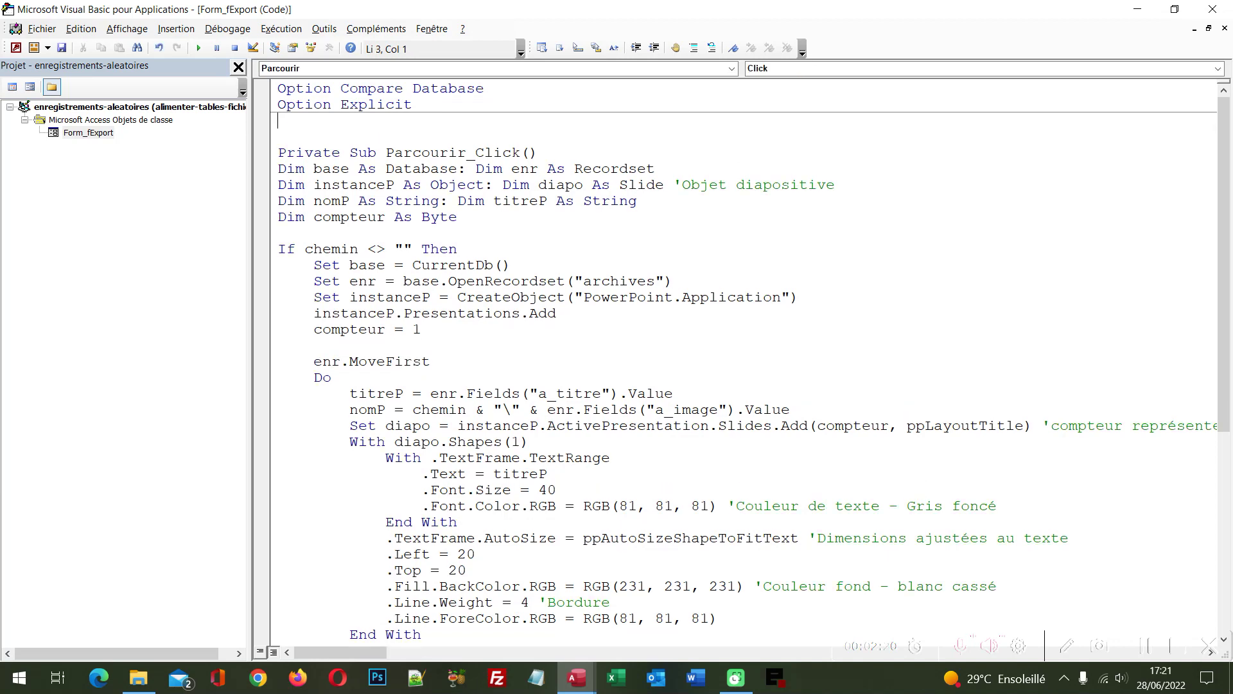
{"action": "key", "text": "Return"}
{"action": "type", "text": "Di"}
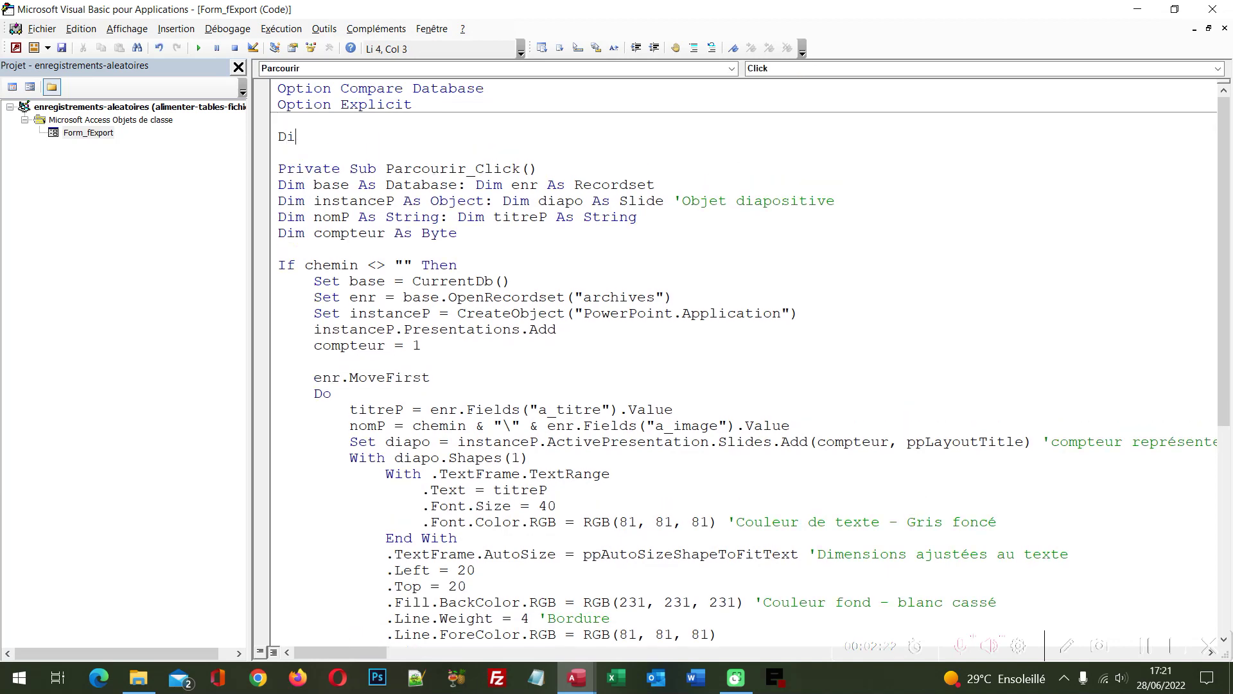
{"action": "type", "text": "m "}
{"action": "type", "text": "chemin "}
{"action": "type", "text": "as stri"}
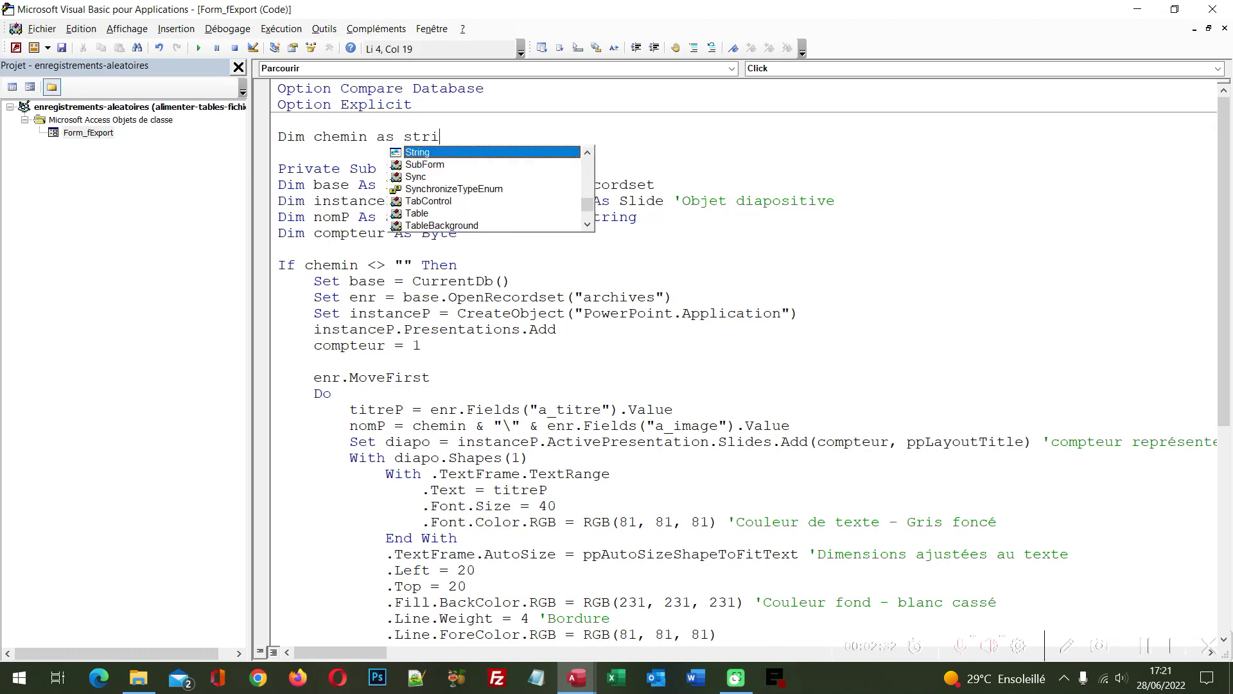
{"action": "type", "text": "ng"}
{"action": "key", "text": "Tab"}
{"action": "left_click", "coordinate": [422, 104]}
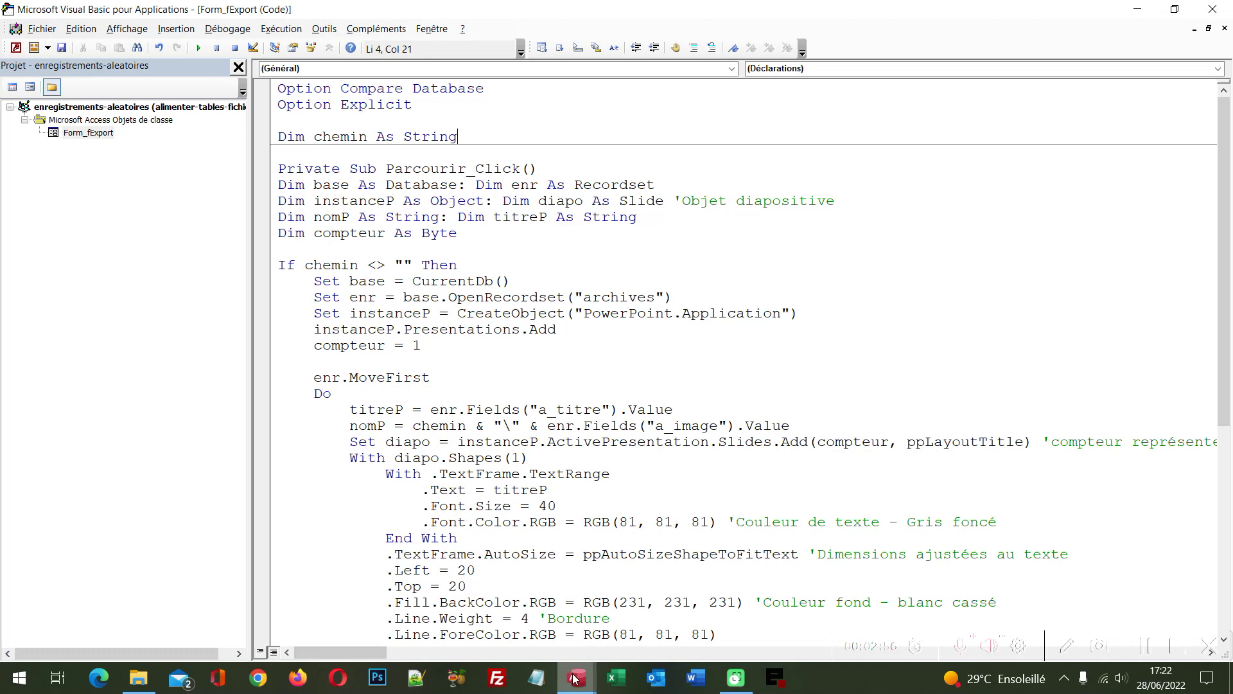
{"action": "left_click", "coordinate": [512, 639]}
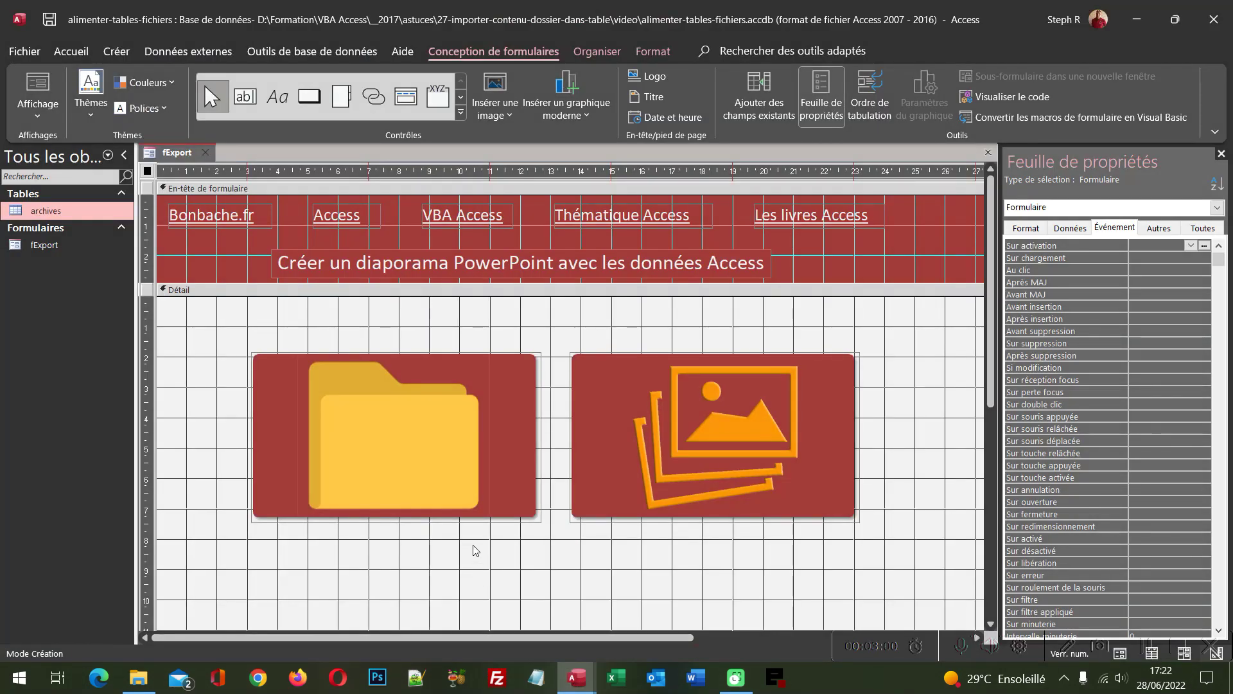
Step: Generate an empty cible_Click procedure for the folder button using Au clic's Générateur de code
{"action": "left_click", "coordinate": [454, 443]}
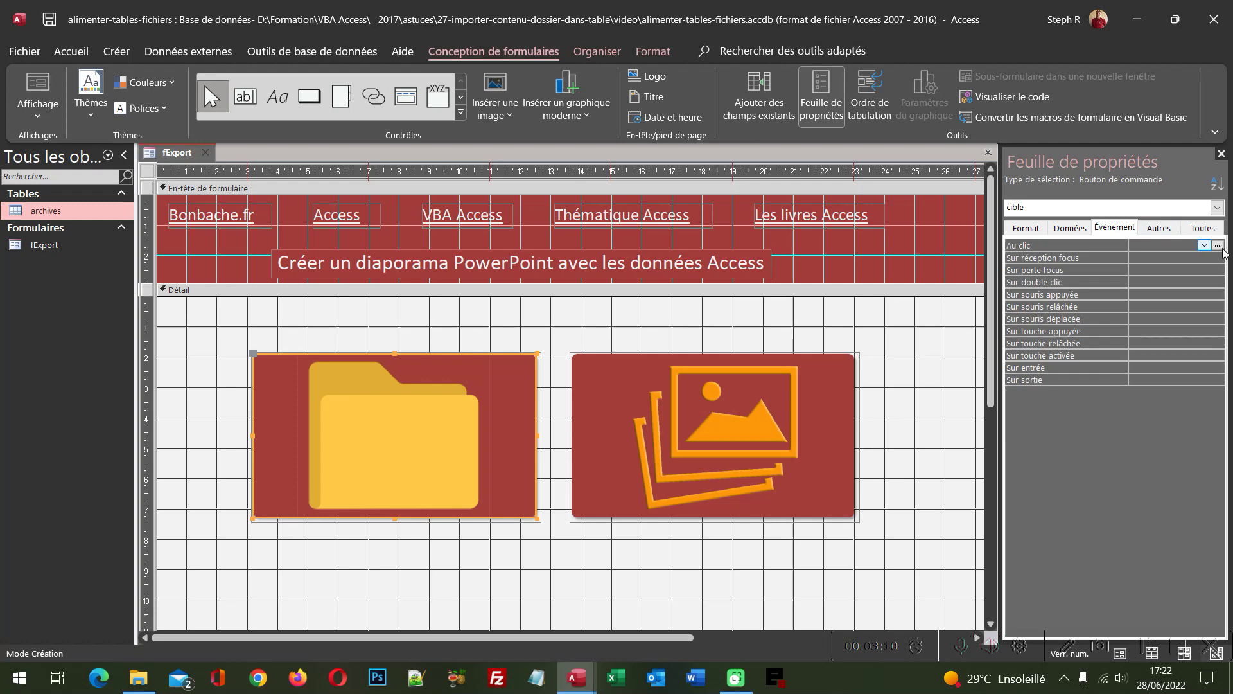
{"action": "left_click", "coordinate": [1217, 245]}
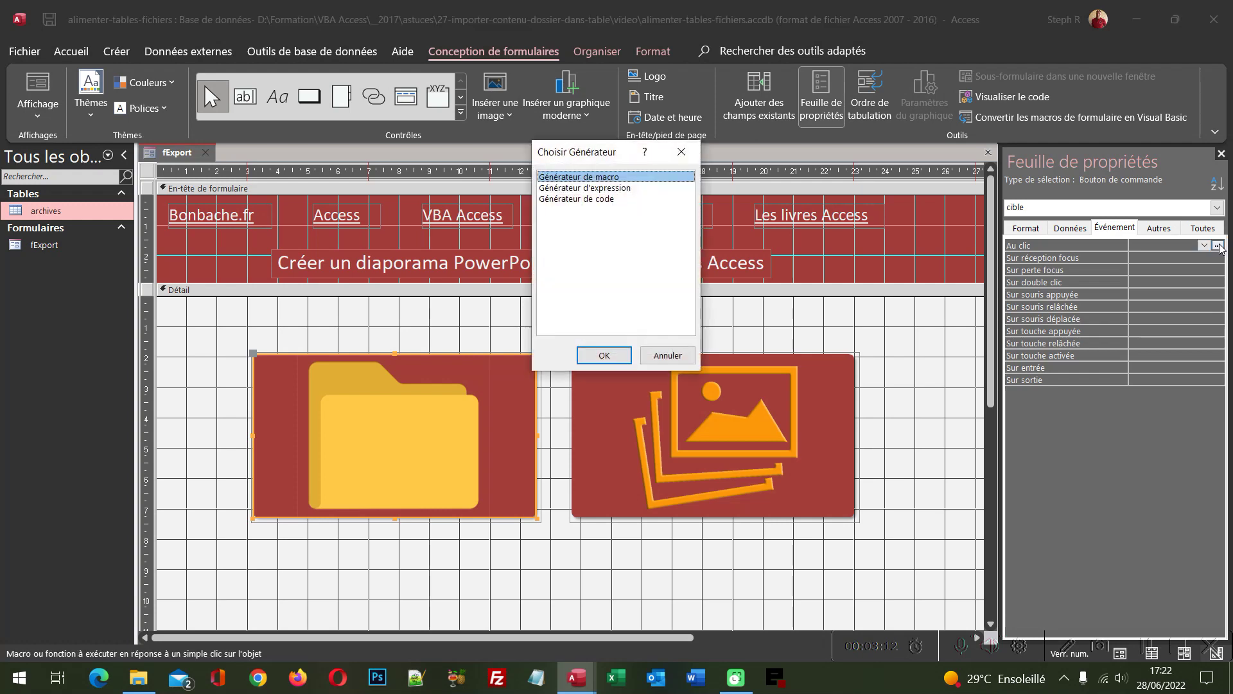
{"action": "left_click", "coordinate": [588, 199]}
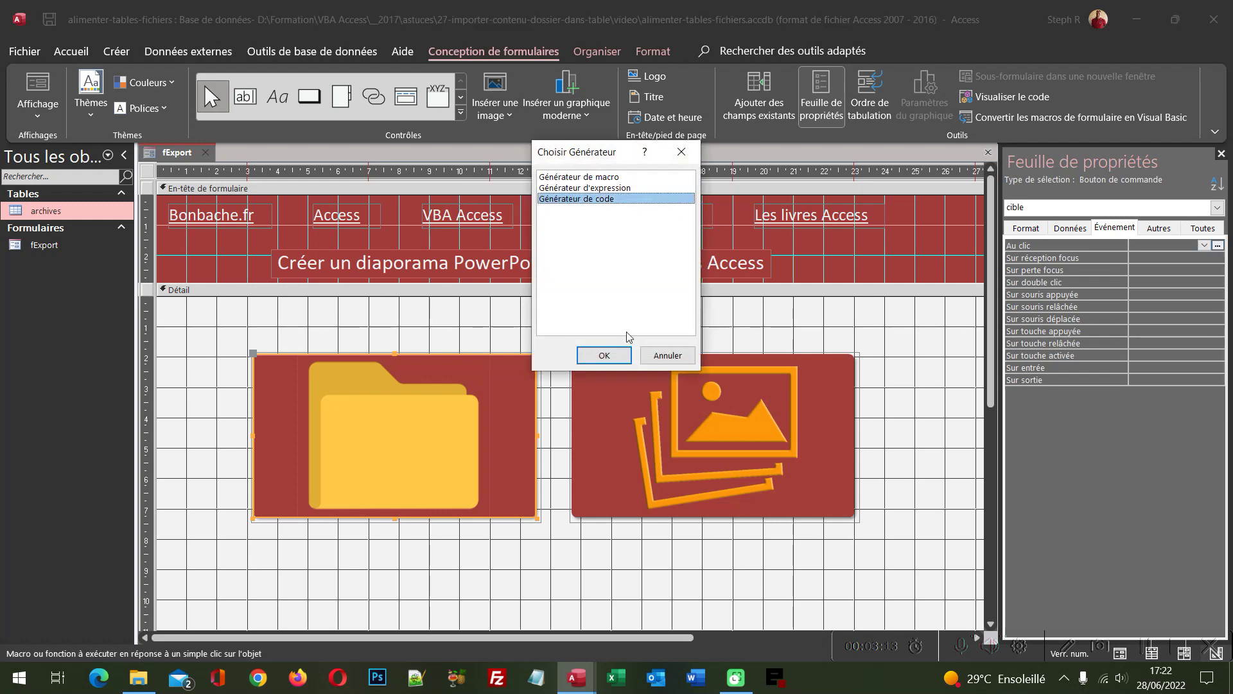
{"action": "left_click", "coordinate": [613, 363]}
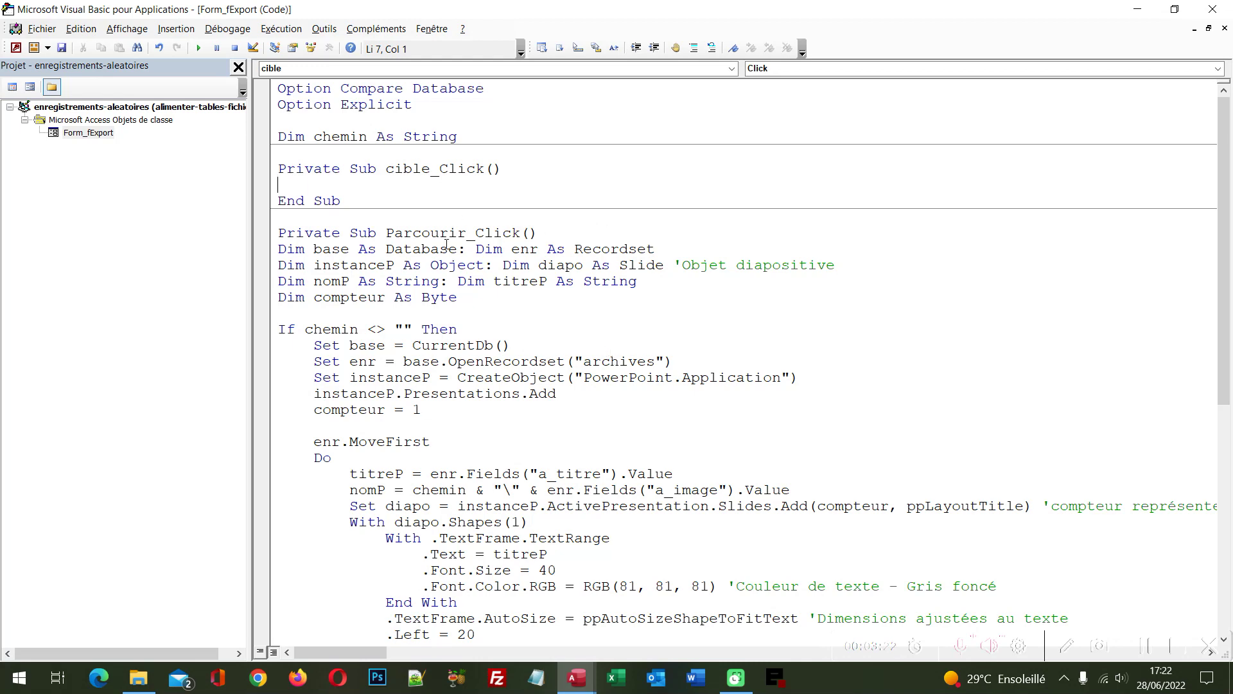
Step: Add the line 'Dim boite As FileDialog' inside the cible_Click procedure
{"action": "double_click", "coordinate": [427, 170]}
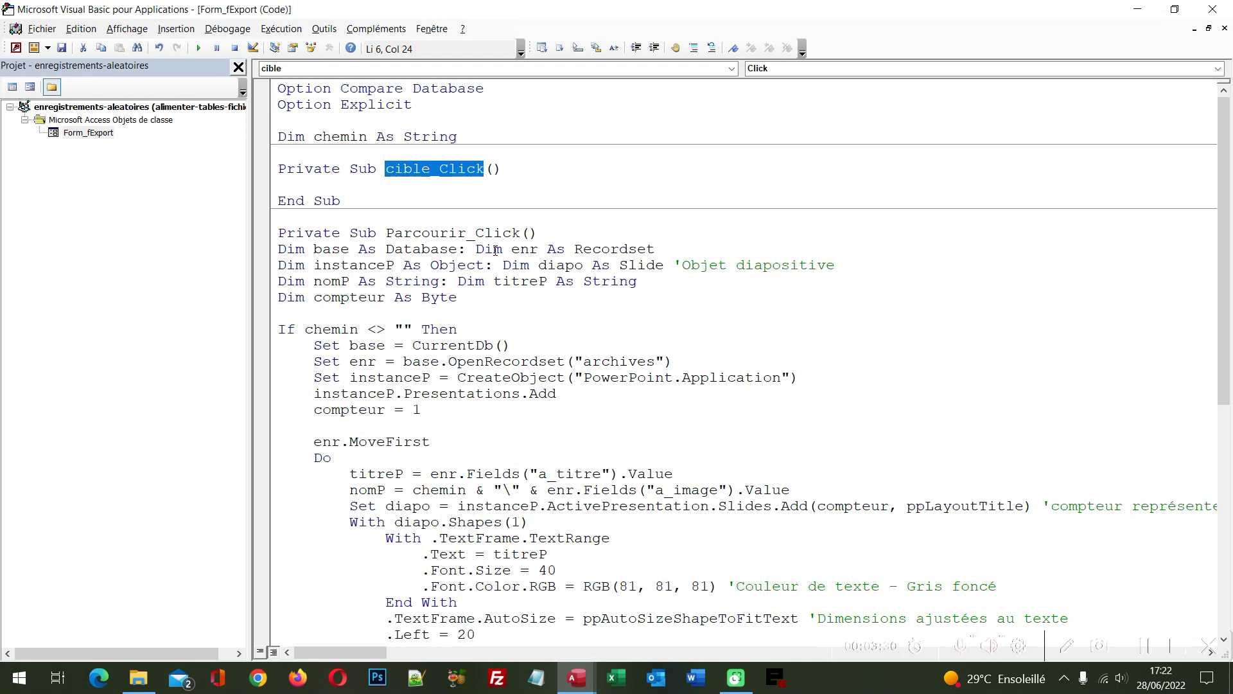
{"action": "left_click", "coordinate": [445, 186]}
{"action": "key", "text": "Return"}
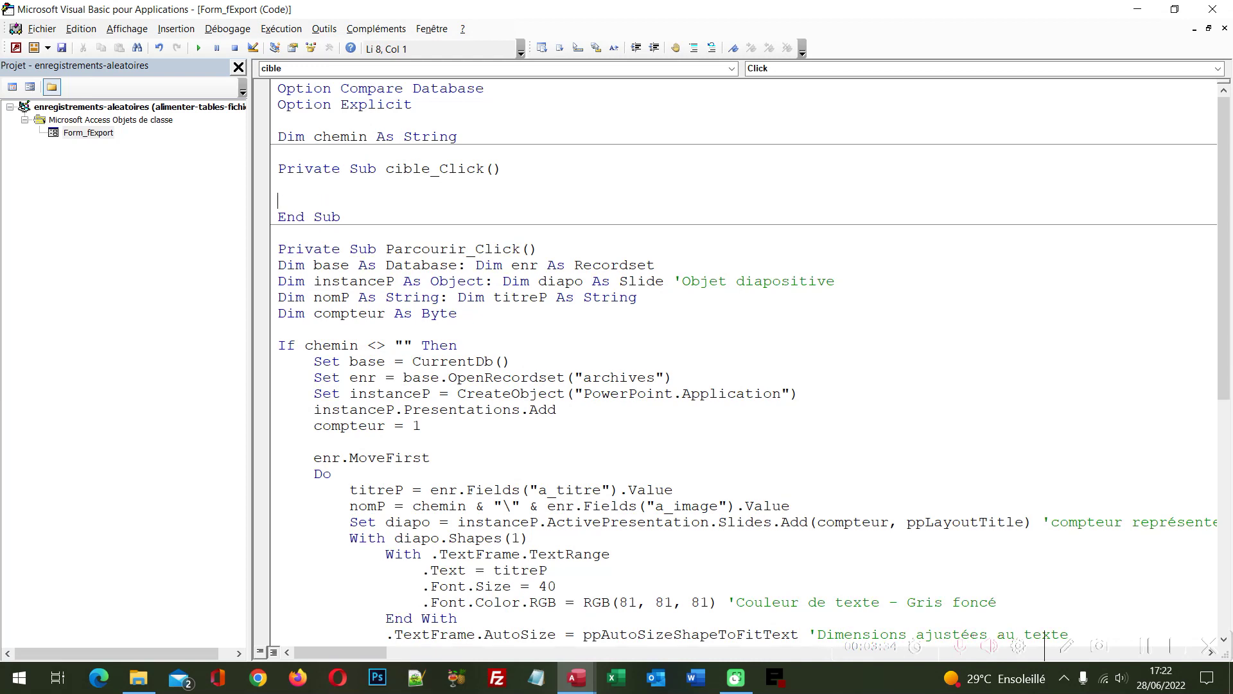
{"action": "key", "text": "Up"}
{"action": "type", "text": "Dim boi"}
{"action": "type", "text": "te as "}
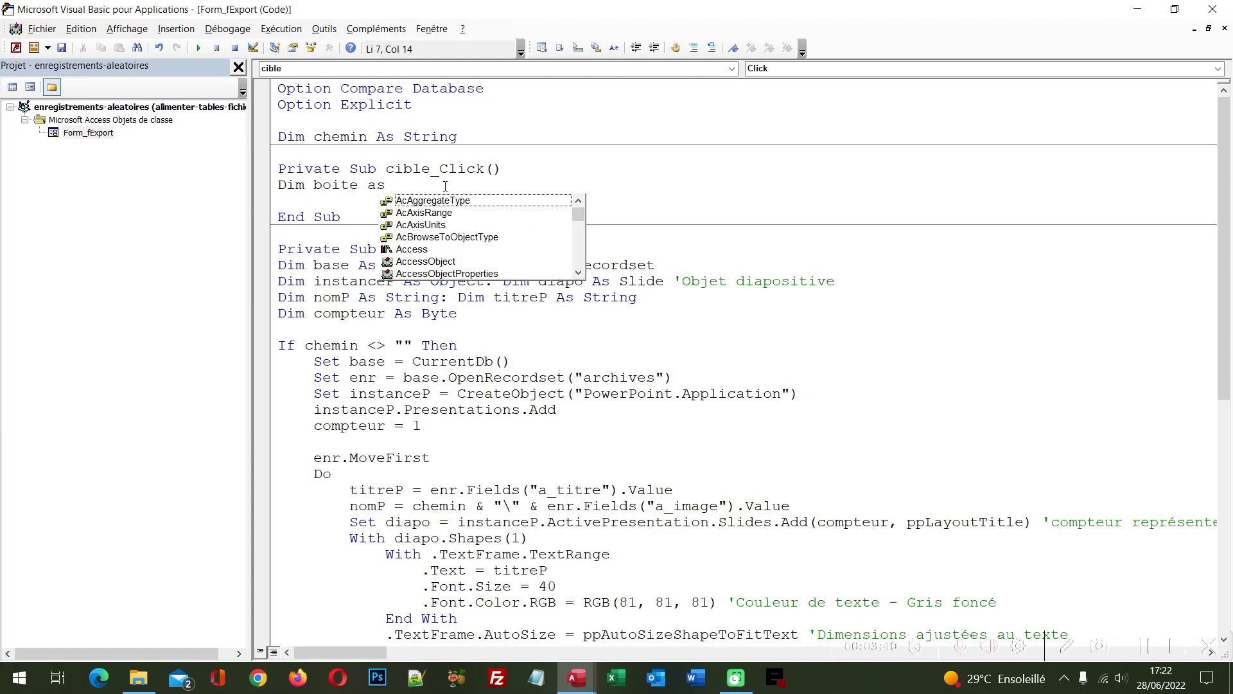
{"action": "type", "text": "file"}
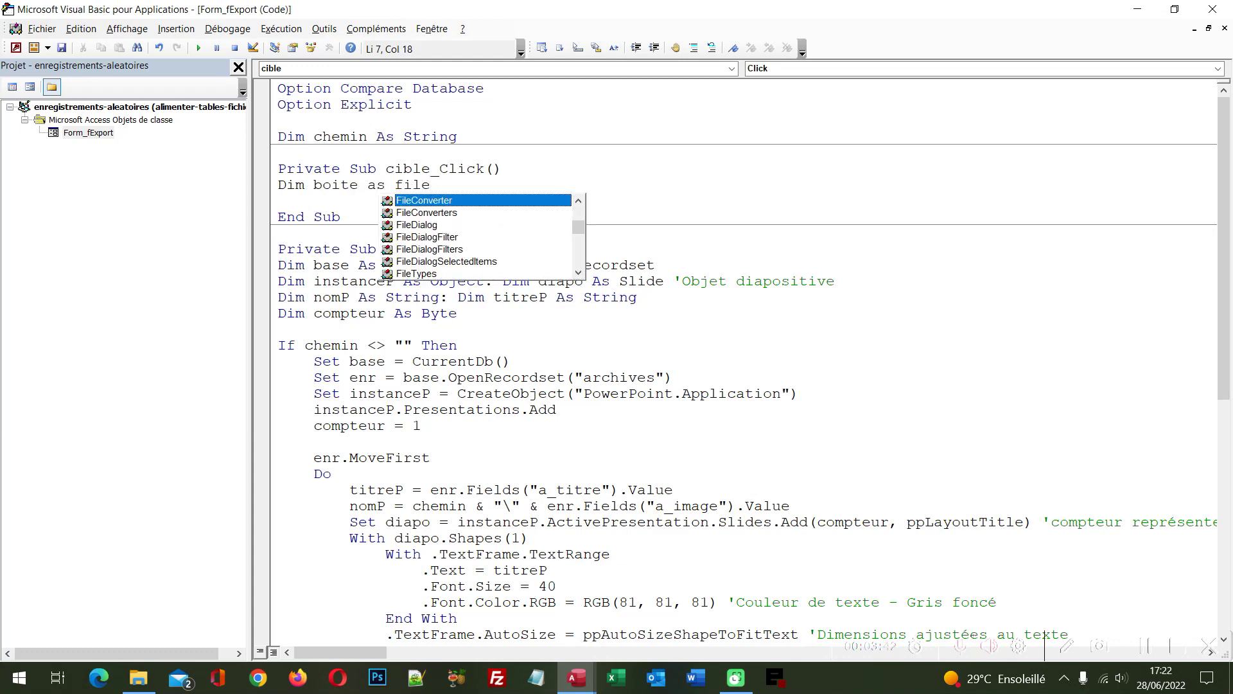
{"action": "key", "text": "Down"}
{"action": "key", "text": "Down"}
{"action": "key", "text": "Tab"}
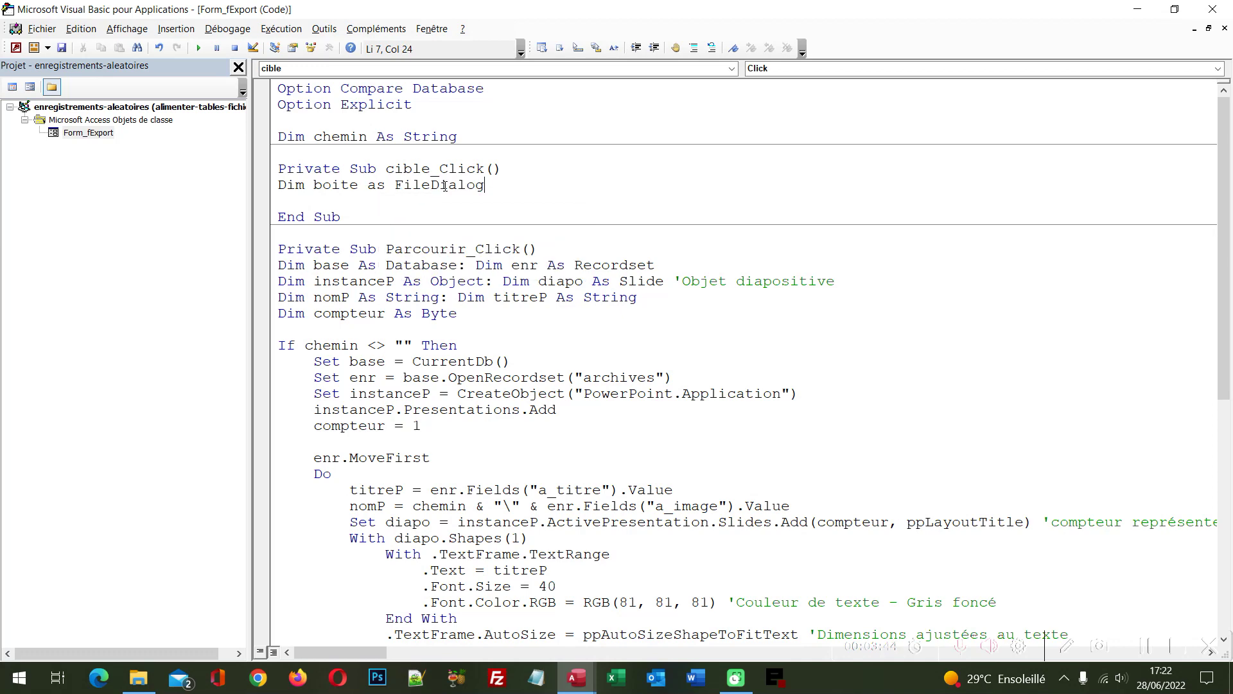
{"action": "key", "text": "Return"}
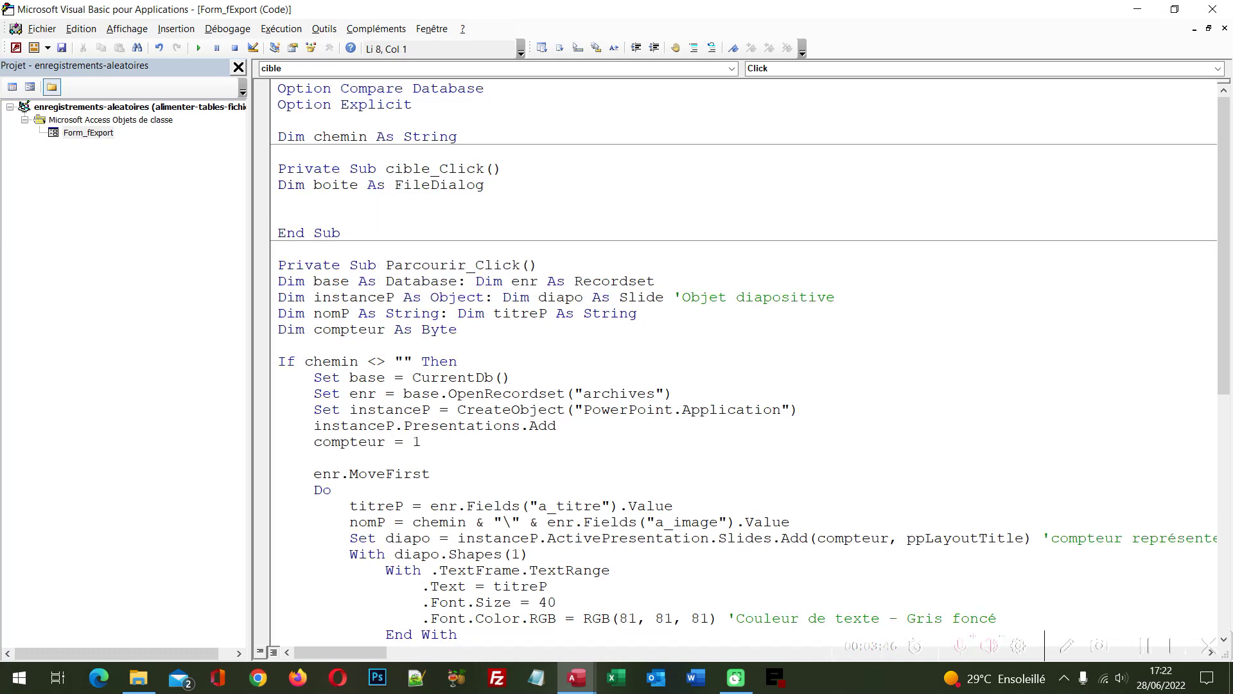
{"action": "left_click", "coordinate": [324, 28]}
{"action": "left_click", "coordinate": [350, 46]}
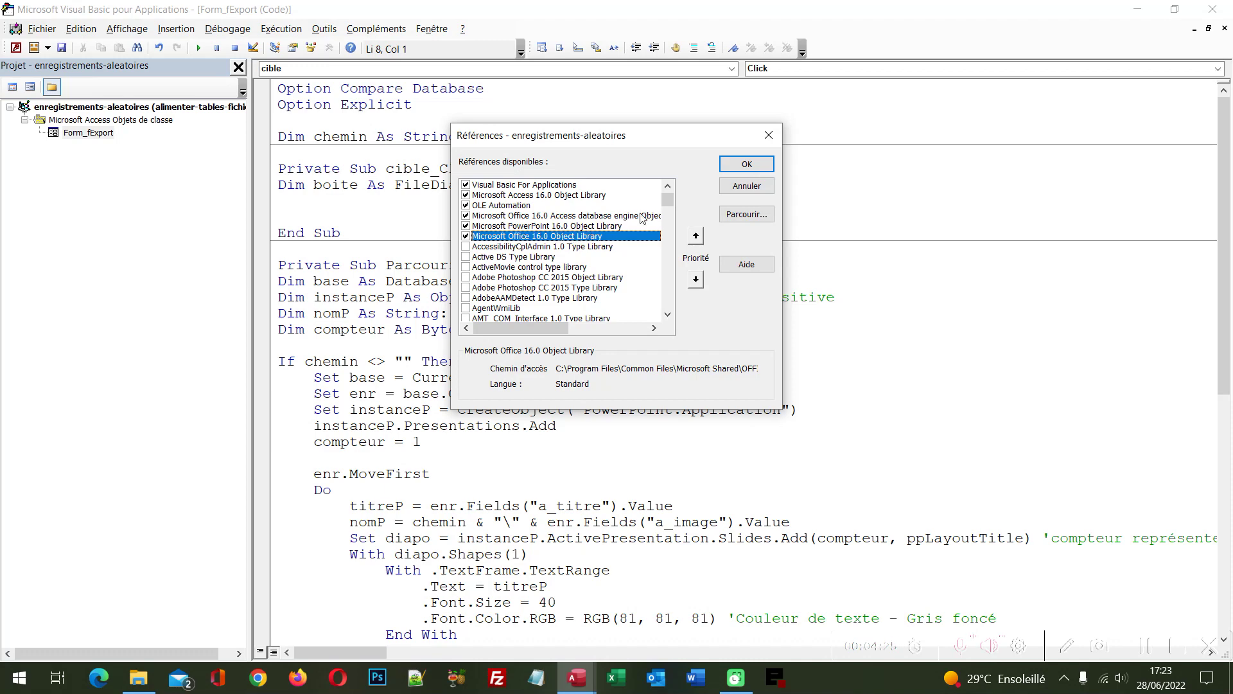
{"action": "left_click", "coordinate": [769, 134]}
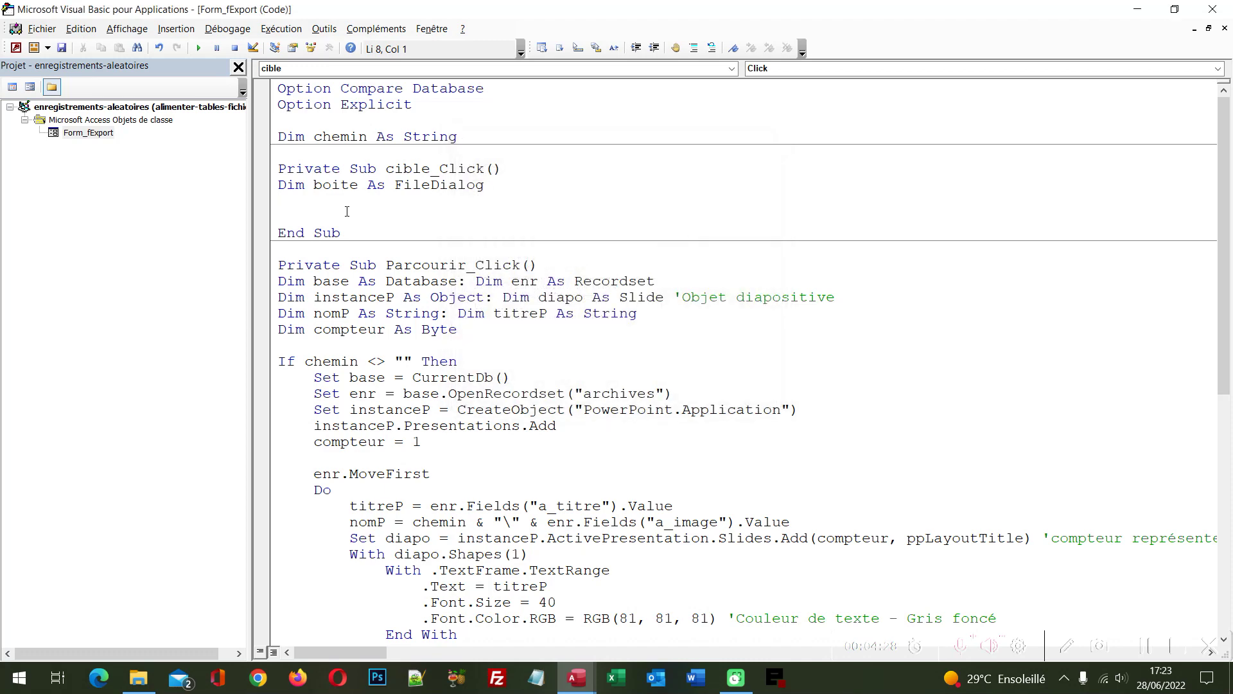
Step: Declare objetFichier, leDossier and chaqueFichier As Object on one line
{"action": "type", "text": "D"}
{"action": "type", "text": "im obj"}
{"action": "type", "text": "e"}
{"action": "type", "text": "tFichier"}
{"action": "type", "text": " as object"}
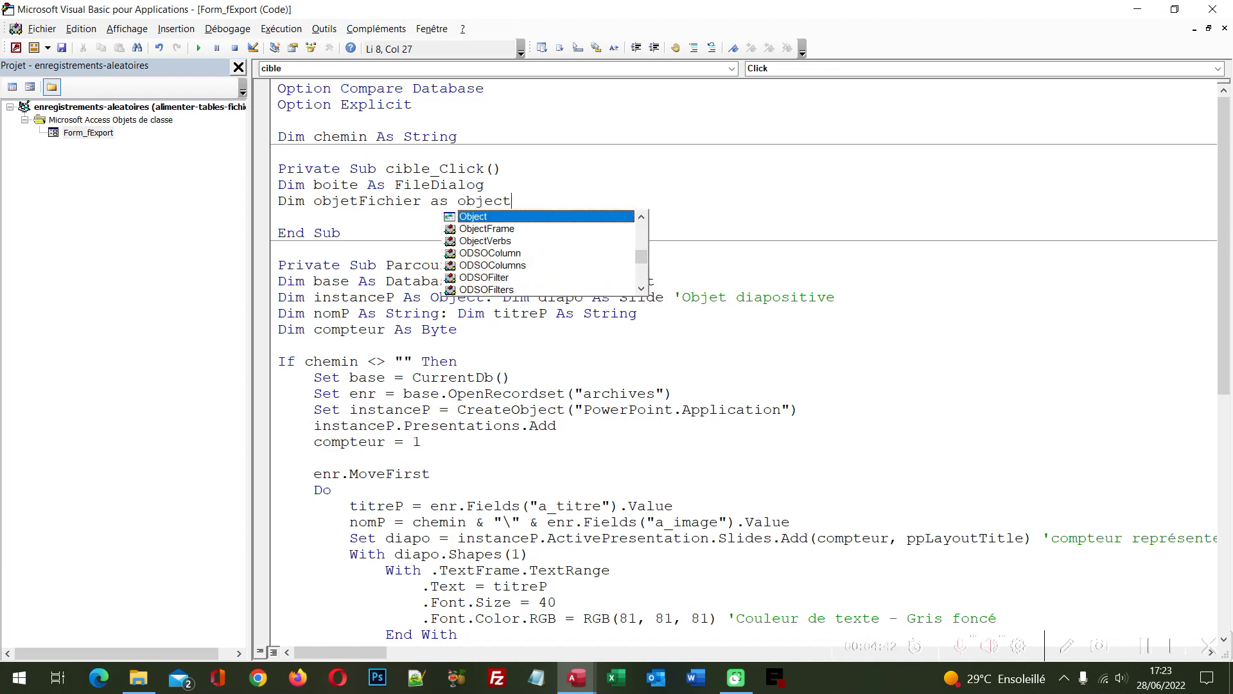
{"action": "key", "text": "shift+Home"}
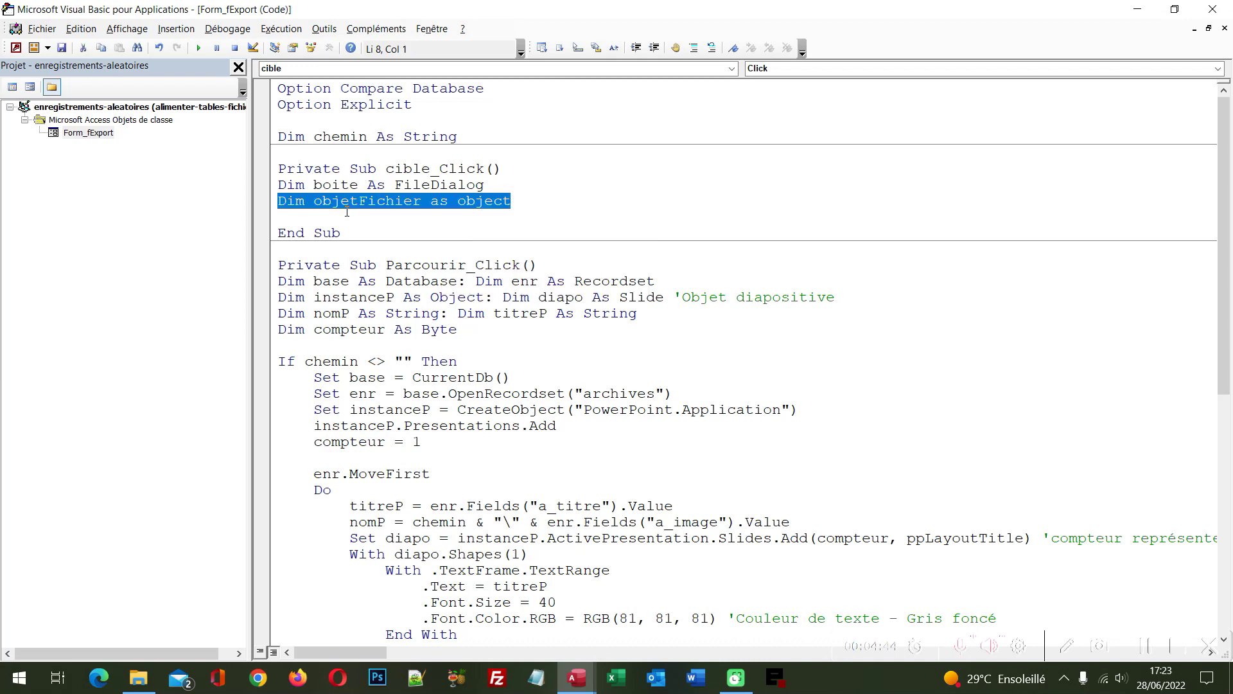
{"action": "key", "text": "ctrl+c"}
{"action": "key", "text": "End"}
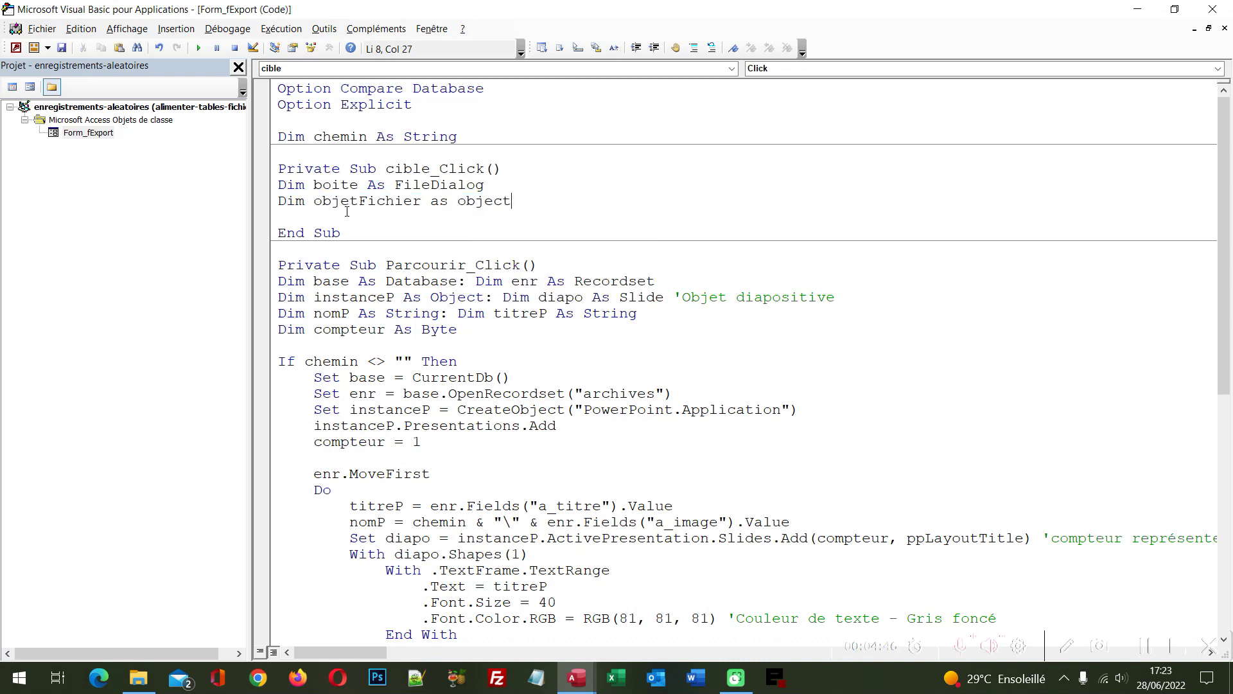
{"action": "type", "text": ":"}
{"action": "type", "text": "dim "}
{"action": "type", "text": "le"}
{"action": "type", "text": "Dossier as "}
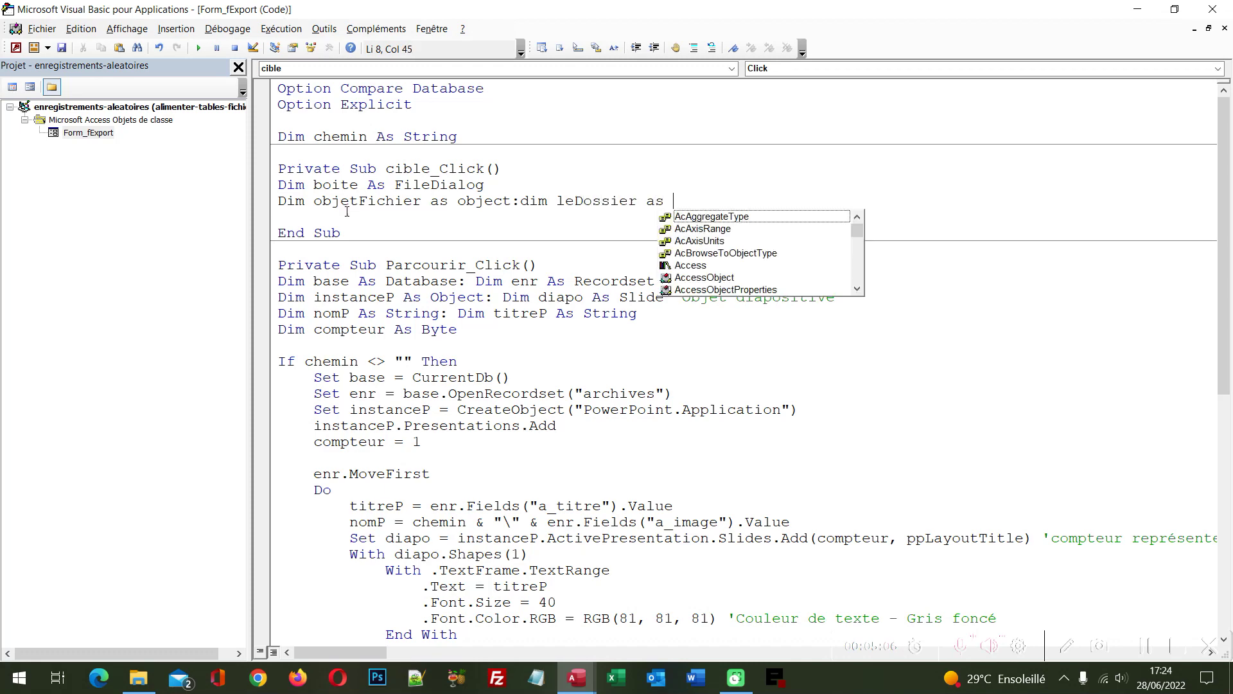
{"action": "type", "text": "obj"}
{"action": "key", "text": "Tab"}
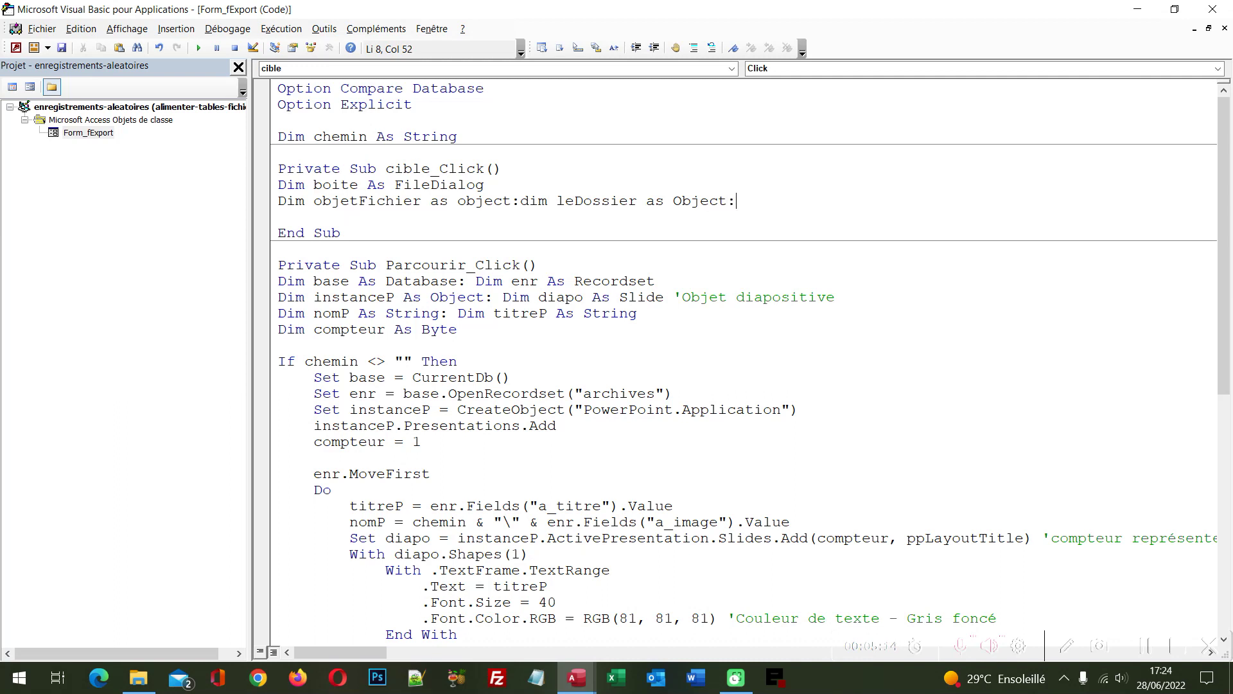
{"action": "type", "text": "dim "}
{"action": "type", "text": "cha"}
{"action": "type", "text": "queFichi"}
{"action": "type", "text": "er as "}
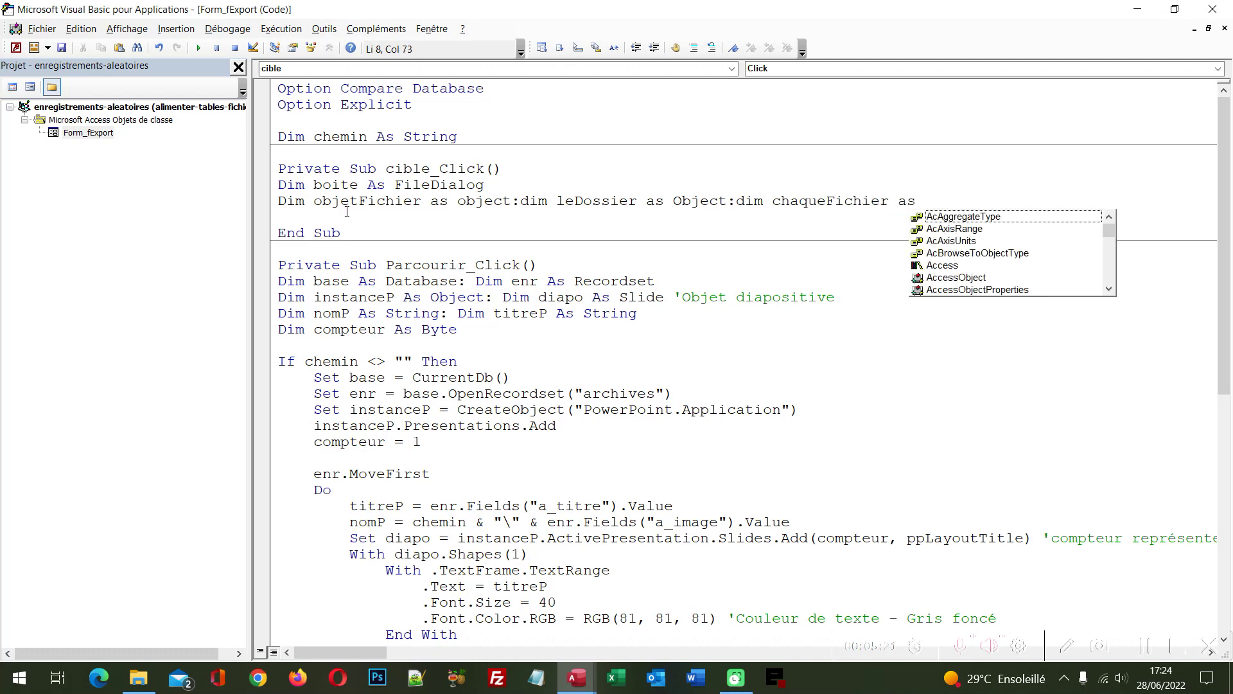
{"action": "type", "text": "obj"}
{"action": "key", "text": "Tab"}
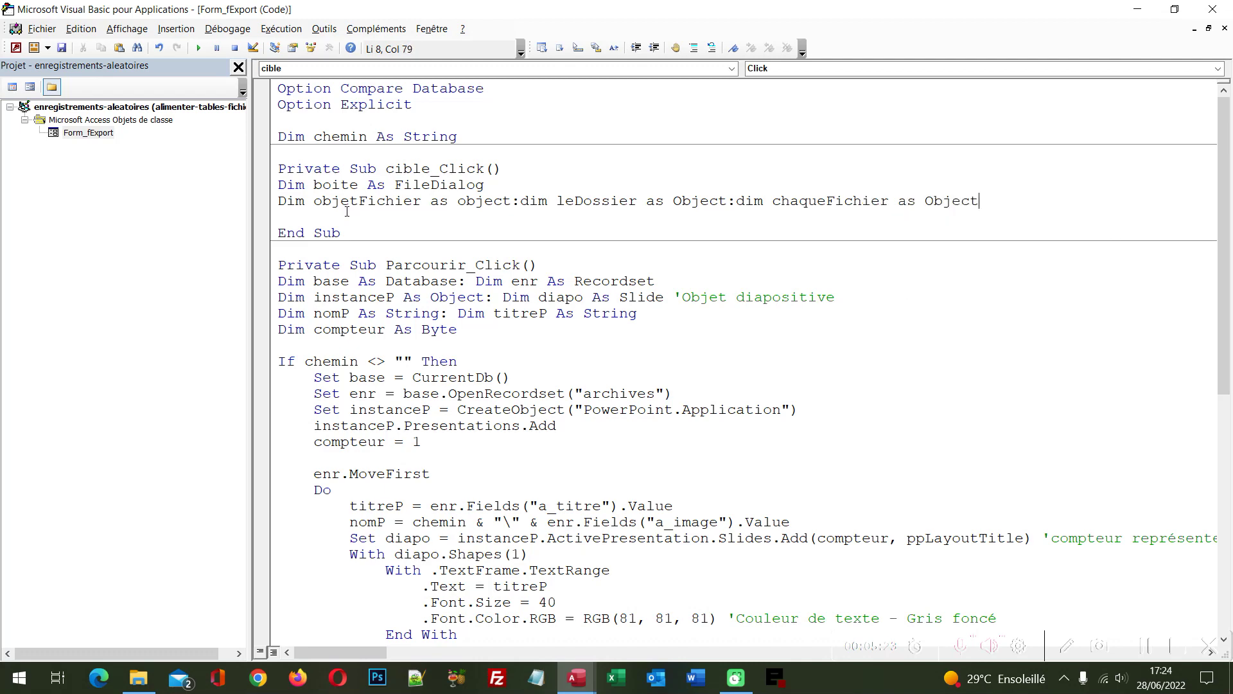
{"action": "key", "text": "Return"}
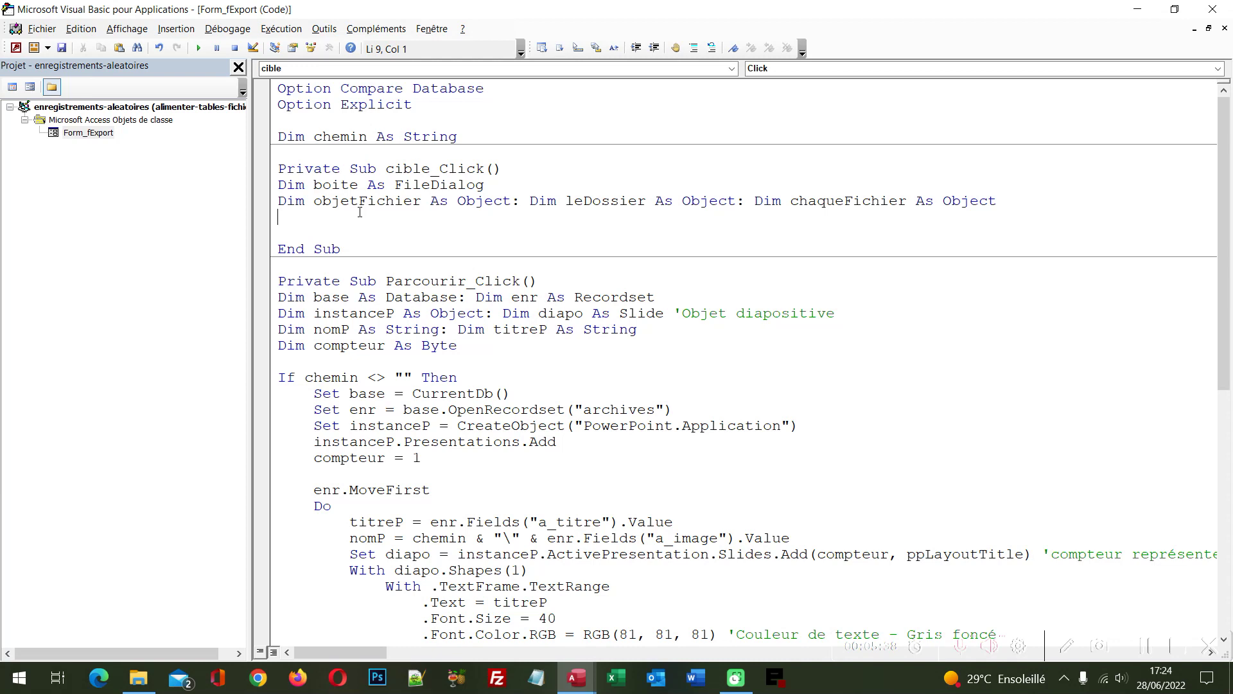
Step: Declare base As Database, plus requete and nomFichier As String
{"action": "type", "text": "Dim ba"}
{"action": "type", "text": "se "}
{"action": "type", "text": "as dat"}
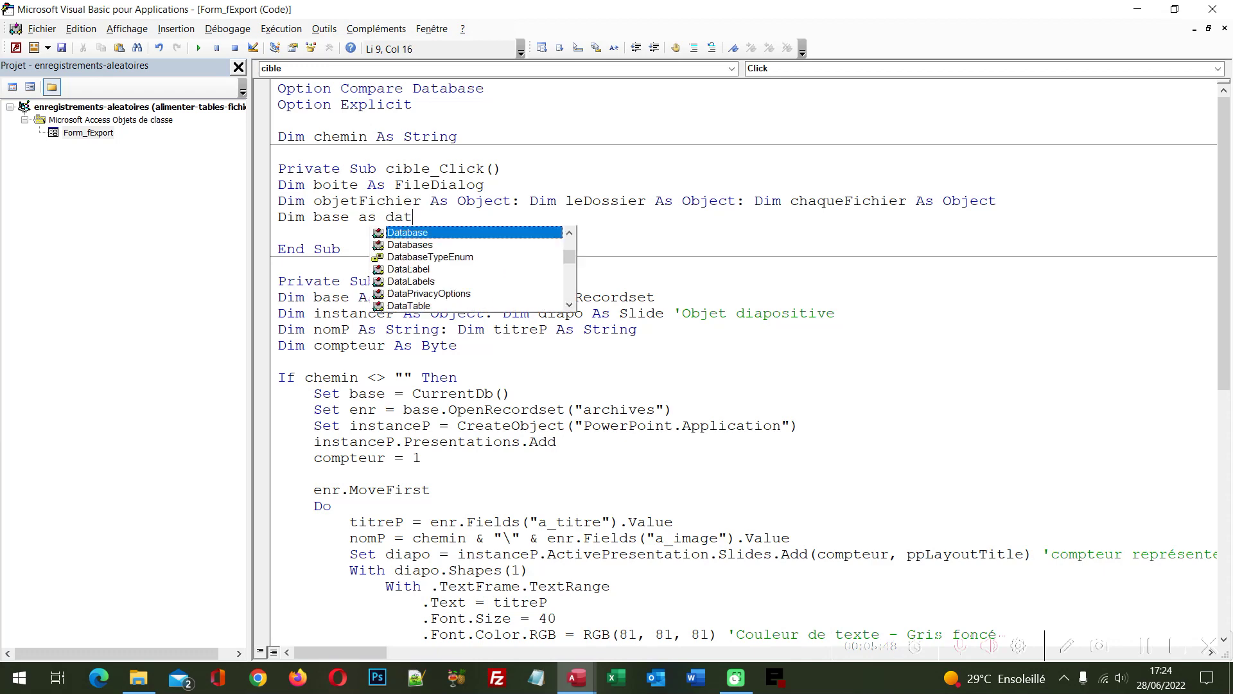
{"action": "type", "text": "a"}
{"action": "key", "text": "Tab"}
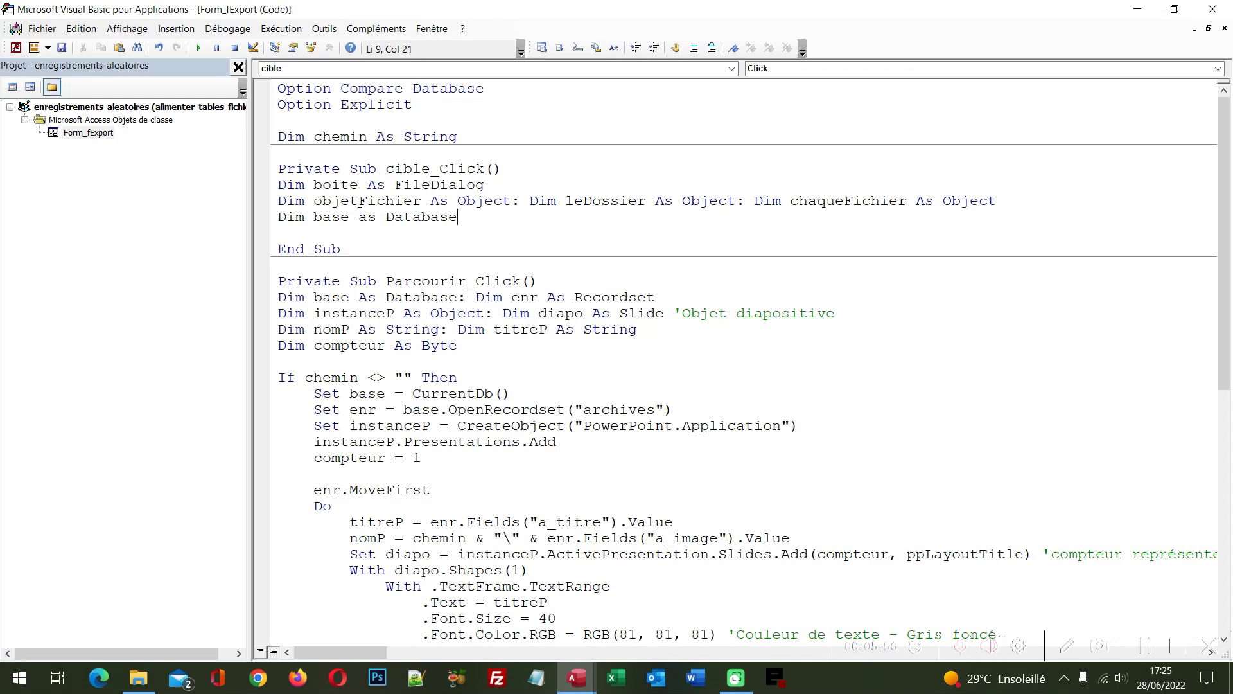
{"action": "type", "text": ":dim "}
{"action": "type", "text": "requete"}
{"action": "type", "text": " as "}
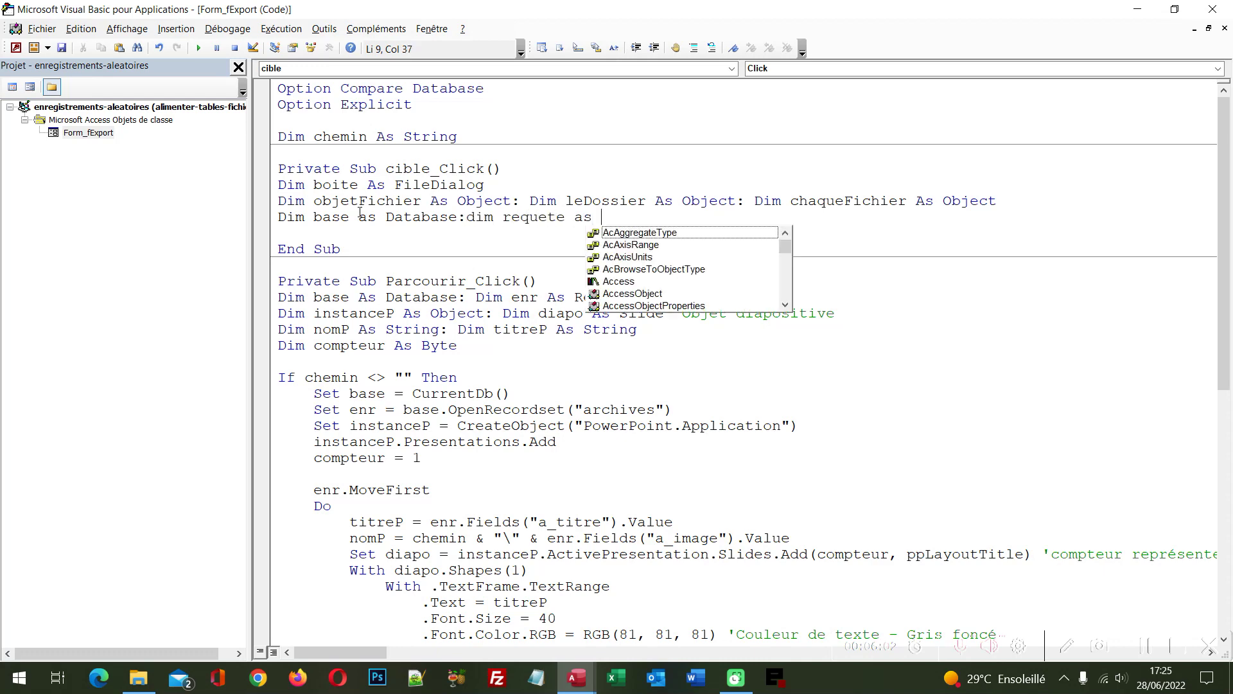
{"action": "type", "text": "string"}
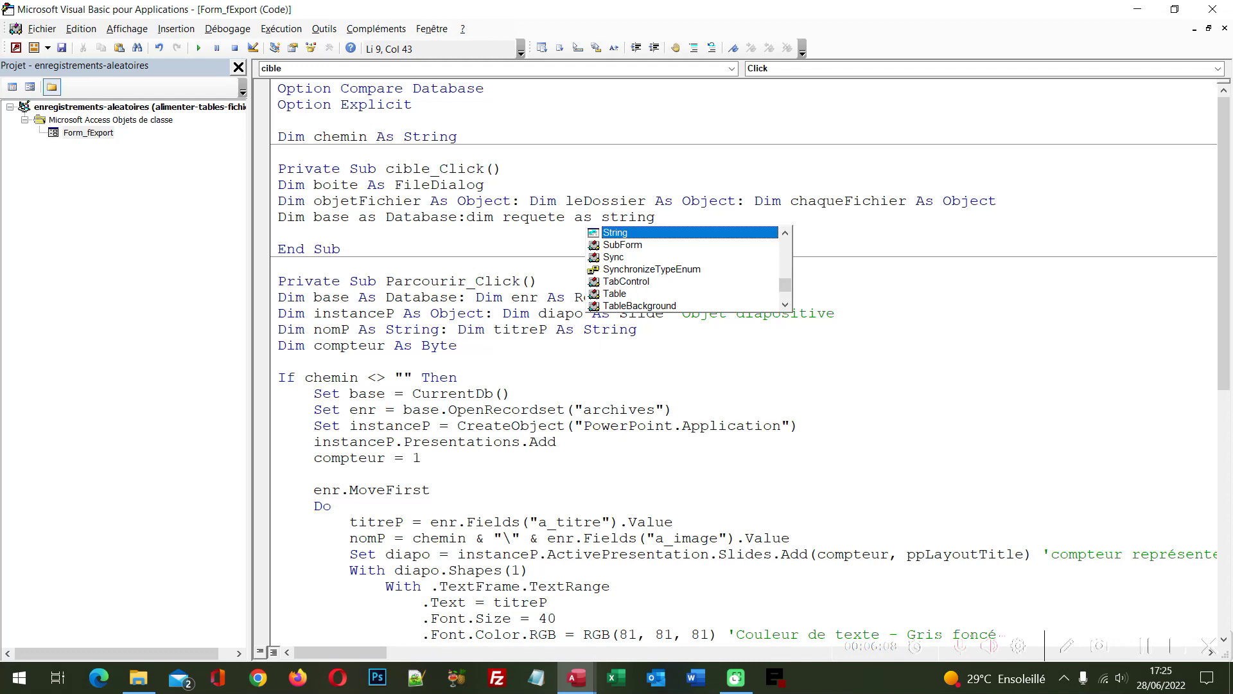
{"action": "type", "text": ":"}
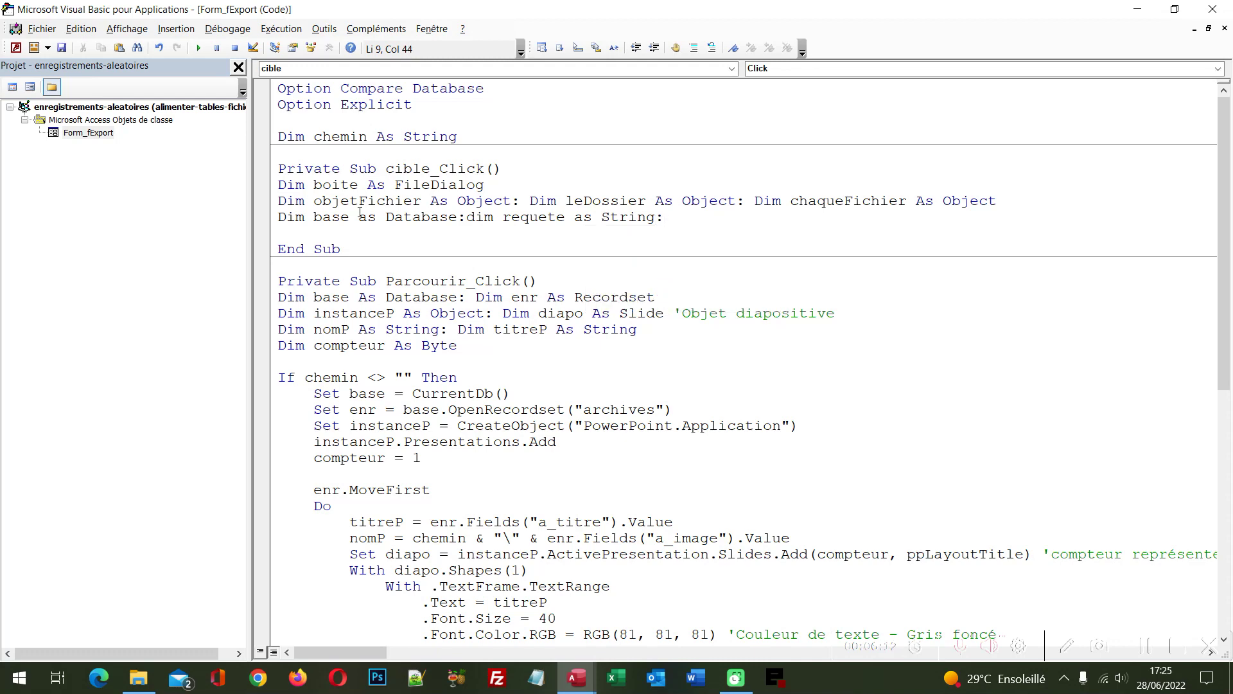
{"action": "type", "text": "d"}
{"action": "type", "text": "im nomFi"}
{"action": "type", "text": "chier as "}
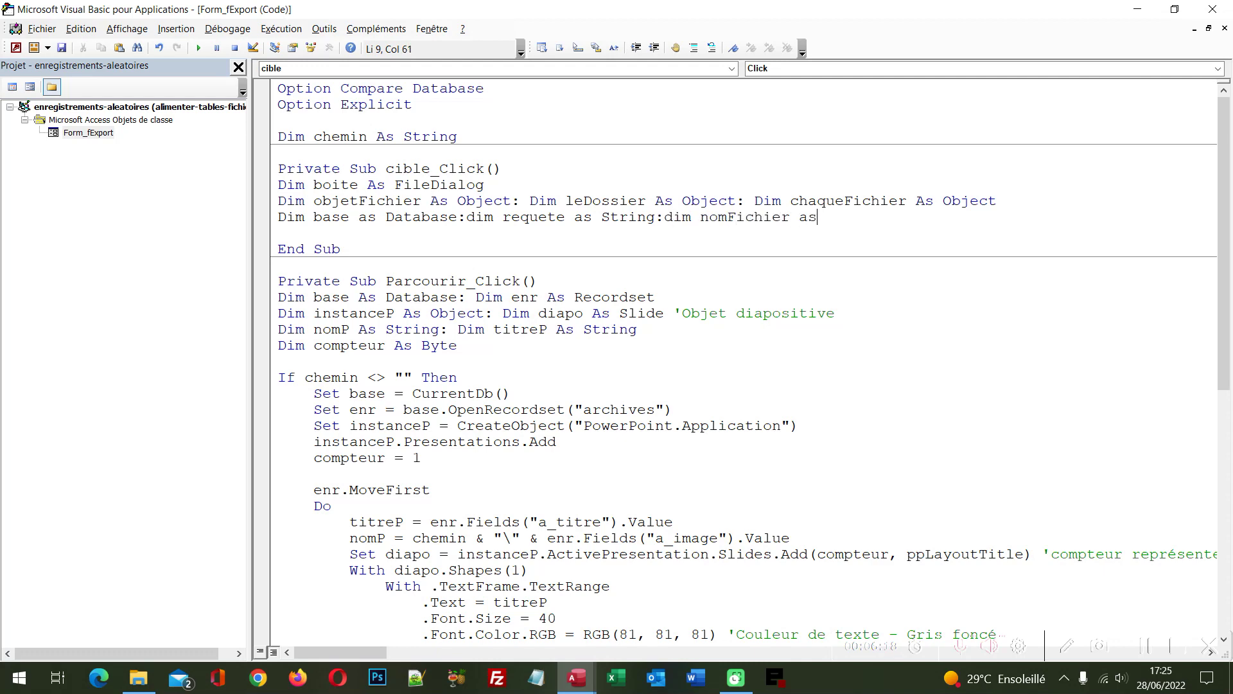
{"action": "type", "text": "string"}
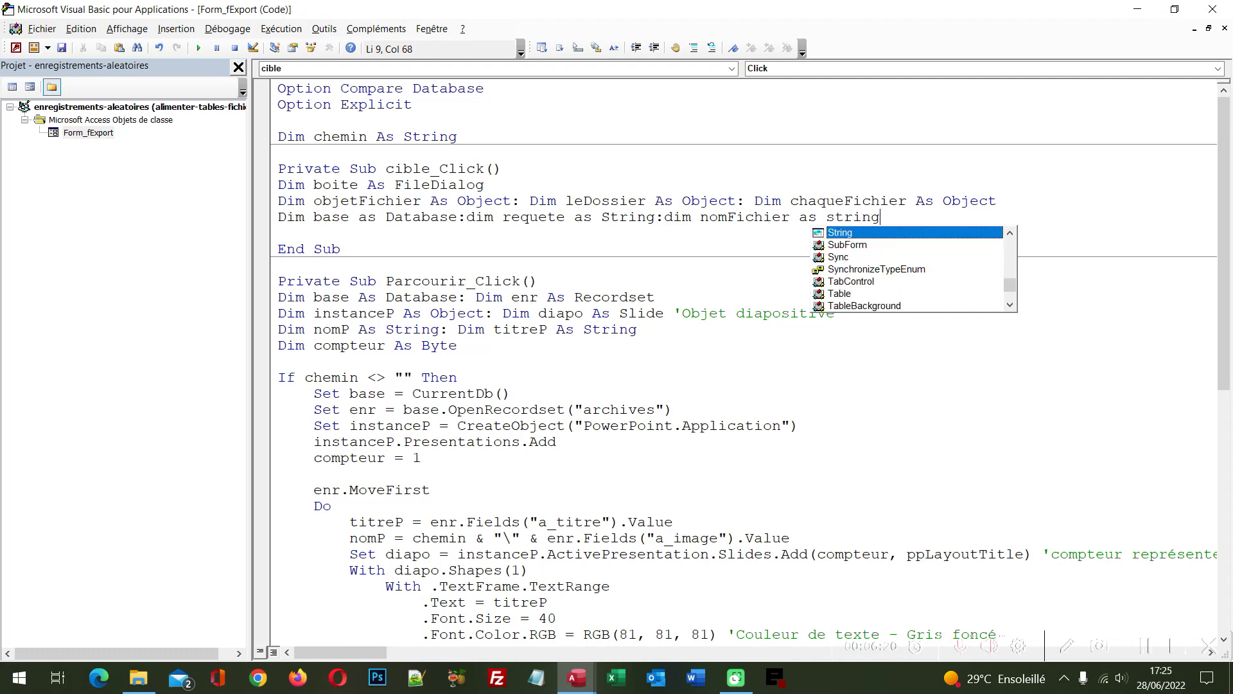
{"action": "key", "text": "Return"}
{"action": "key", "text": "Return"}
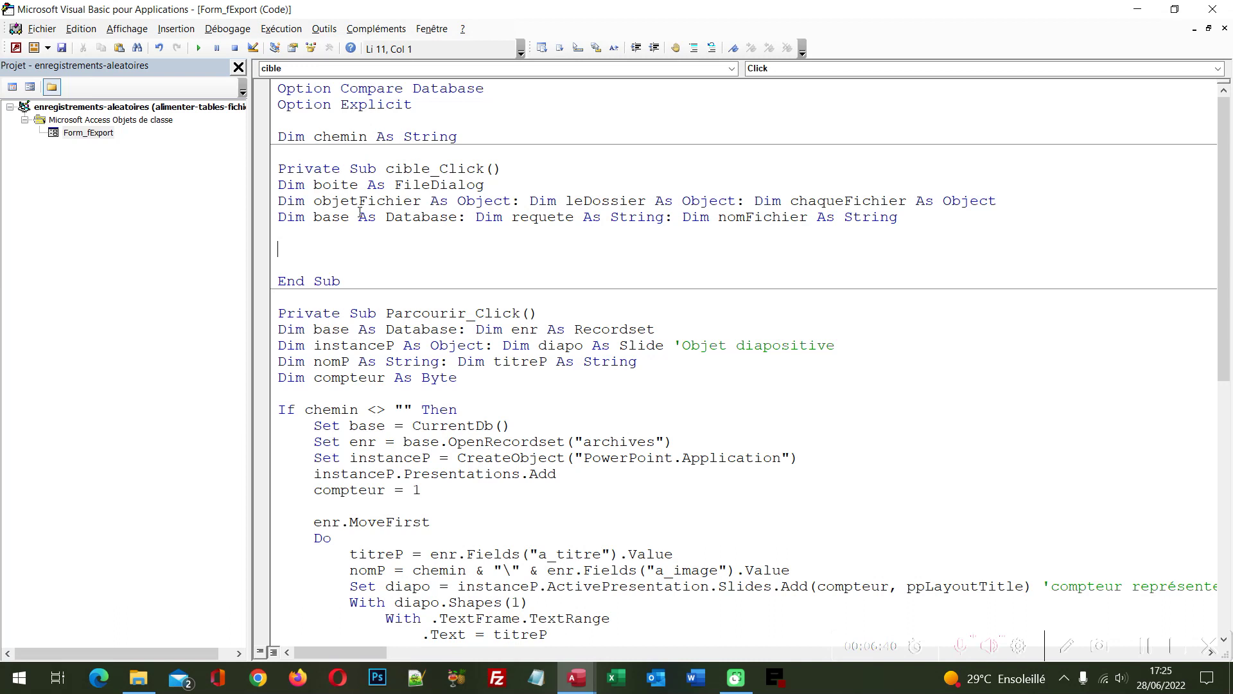
Step: Add the line 'Set base = CurrentDb()' to cible_Click
{"action": "type", "text": "se"}
{"action": "type", "text": "t "}
{"action": "type", "text": "base ="}
{"action": "type", "text": "curre"}
{"action": "type", "text": "ntdb"}
{"action": "key", "text": "Return"}
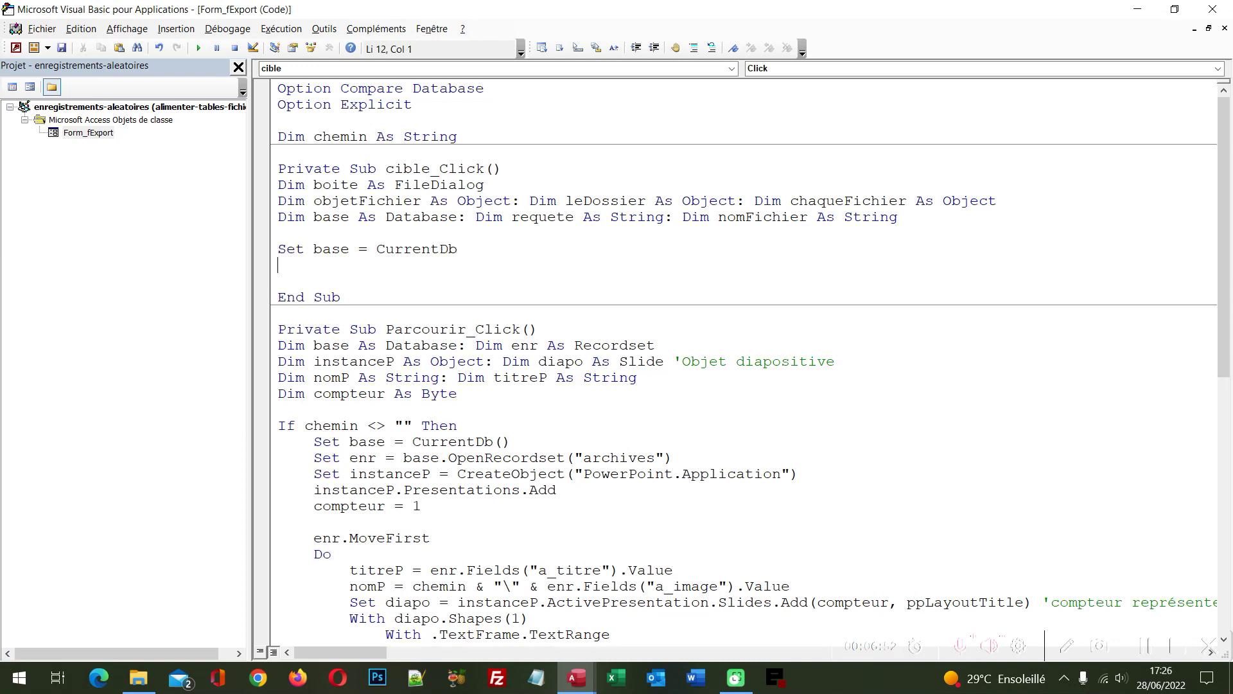
{"action": "key", "text": "End"}
{"action": "type", "text": "("}
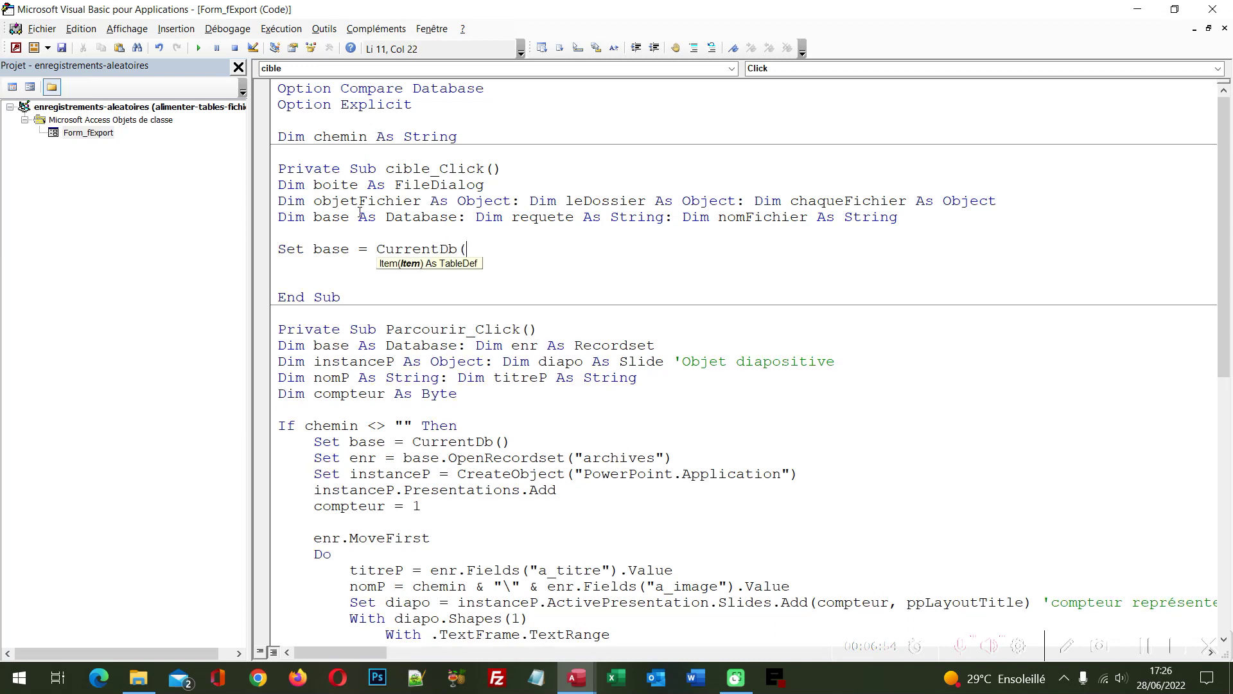
{"action": "type", "text": ")"}
{"action": "key", "text": "Down"}
{"action": "key", "text": "Left"}
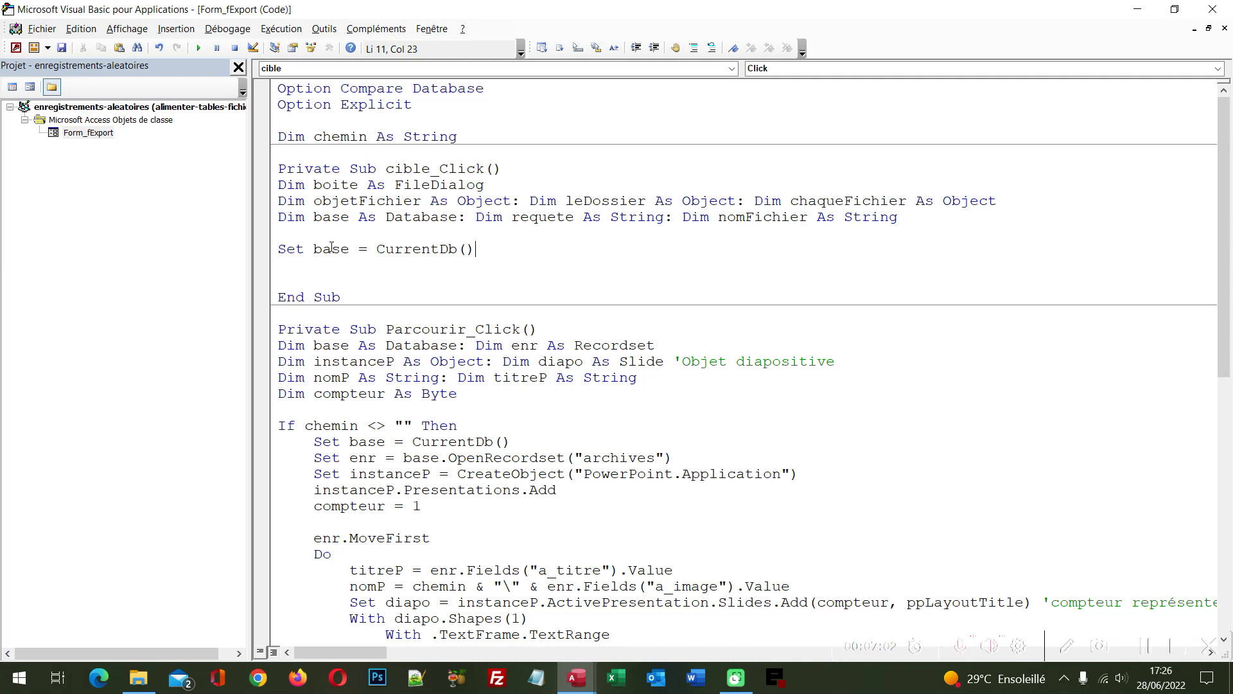
{"action": "key", "text": "Right"}
Step: Set requete = "DELETE * FROM archives" and run it with base.Execute requete
{"action": "type", "text": "requete"}
{"action": "type", "text": " ="}
{"action": "type", "text": "\"d"}
{"action": "key", "text": "BackSpace"}
{"action": "type", "text": "DELE"}
{"action": "type", "text": "TE "}
{"action": "type", "text": "*"}
{"action": "type", "text": " FROM"}
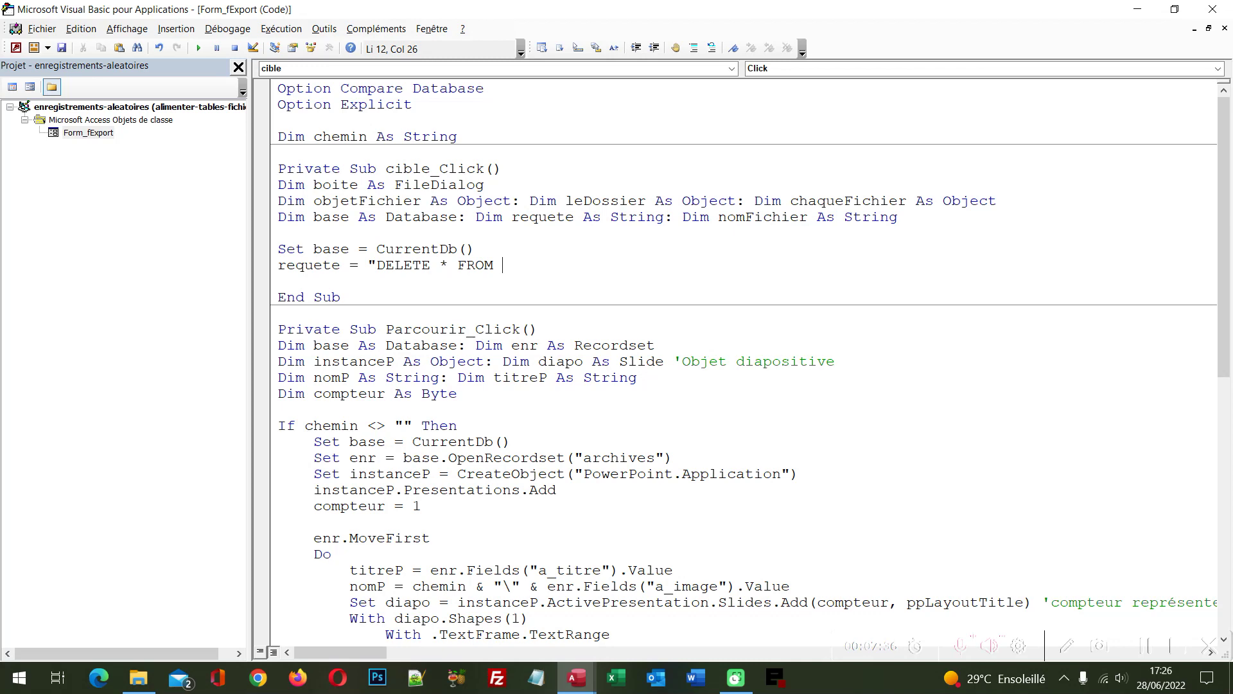
{"action": "type", "text": "a"}
{"action": "type", "text": "rchives"}
{"action": "type", "text": "\""}
{"action": "key", "text": "Return"}
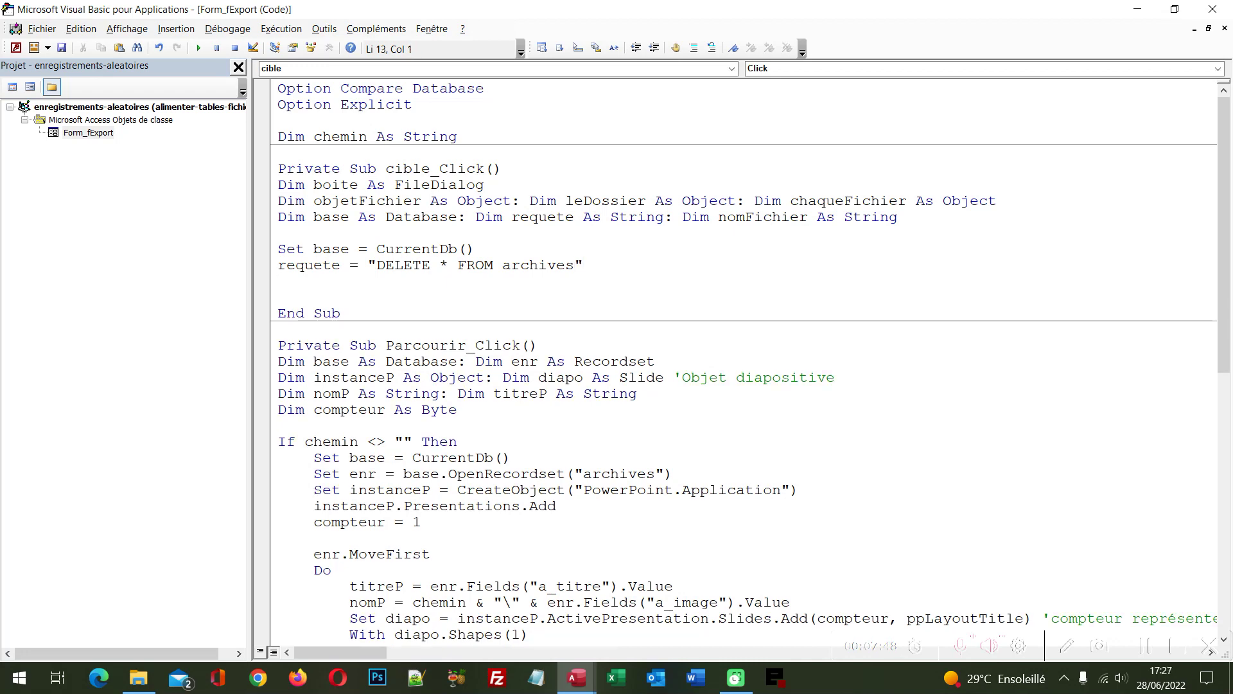
{"action": "type", "text": "base"}
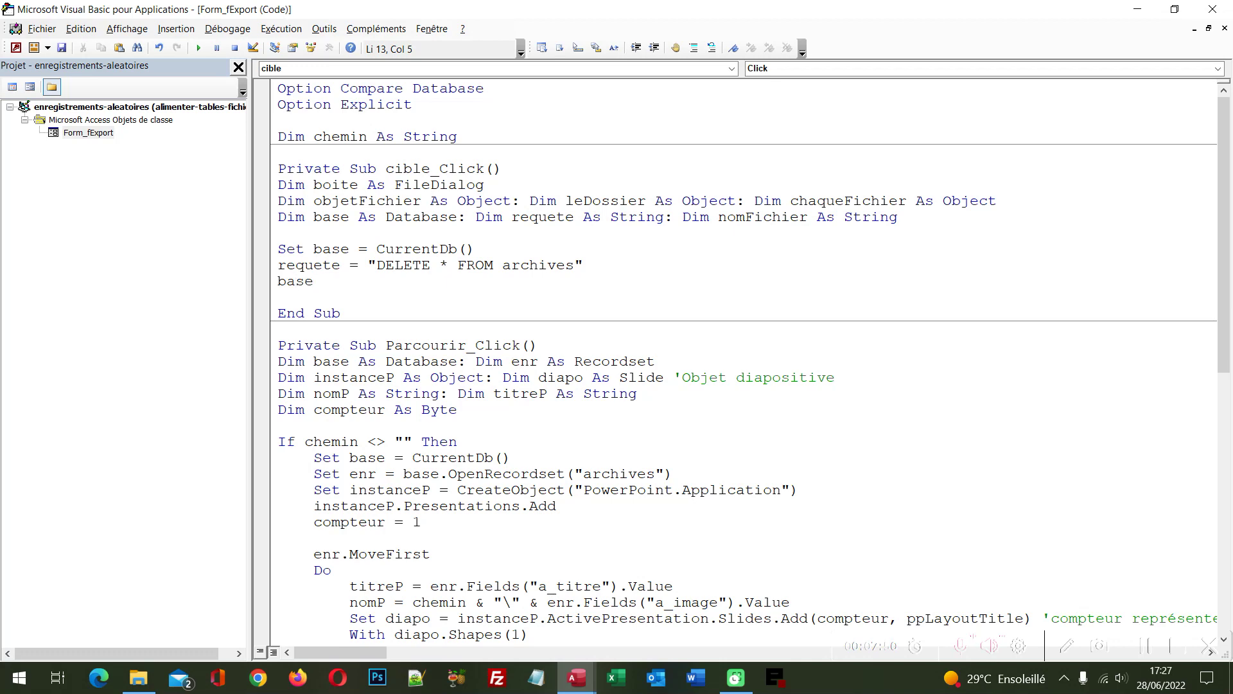
{"action": "type", "text": "."}
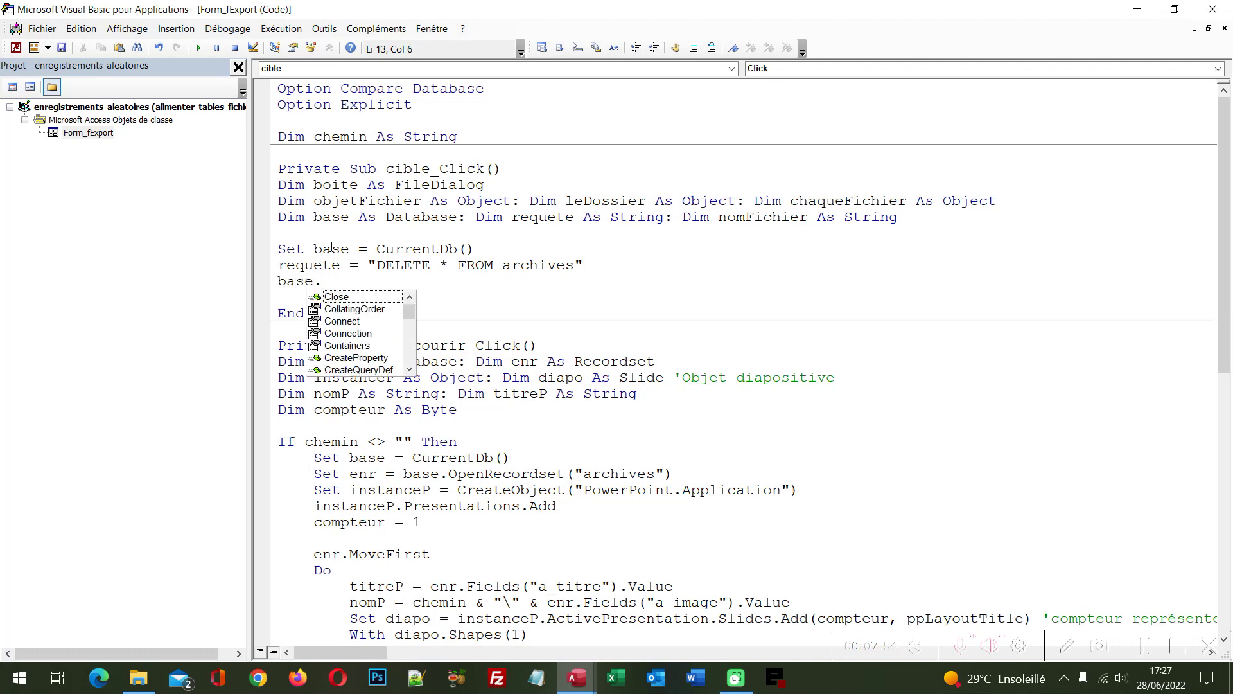
{"action": "type", "text": "exe"}
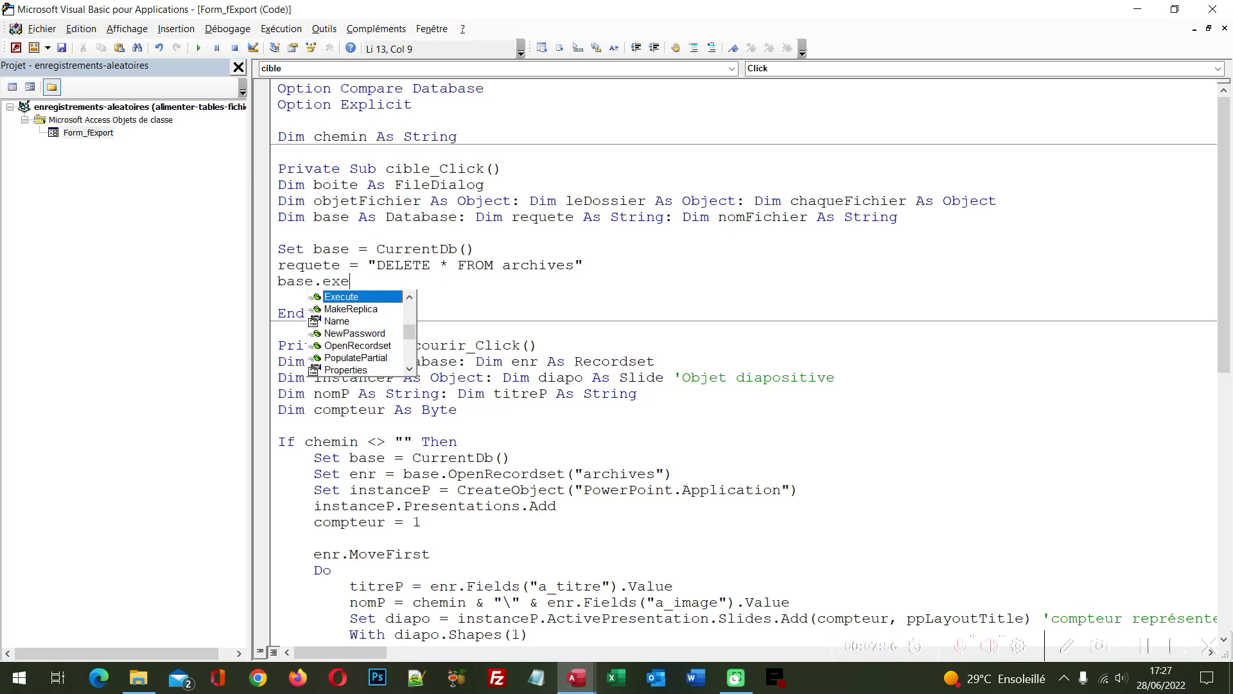
{"action": "key", "text": "Tab"}
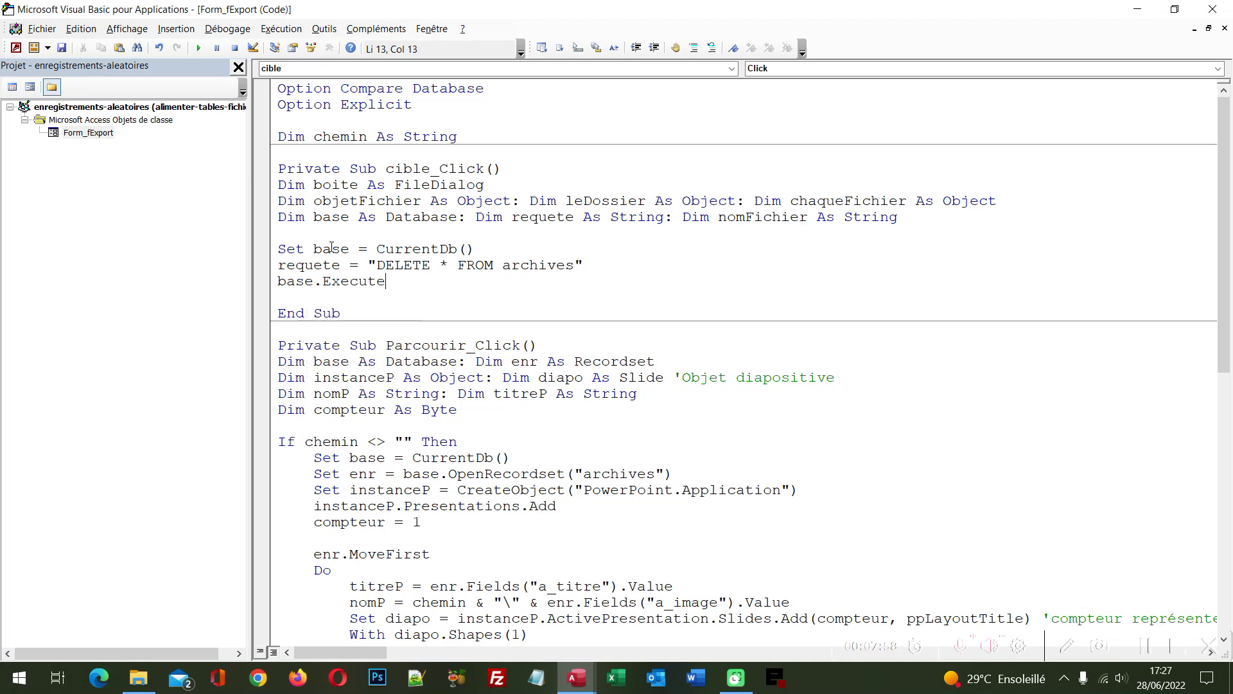
{"action": "type", "text": " reque"}
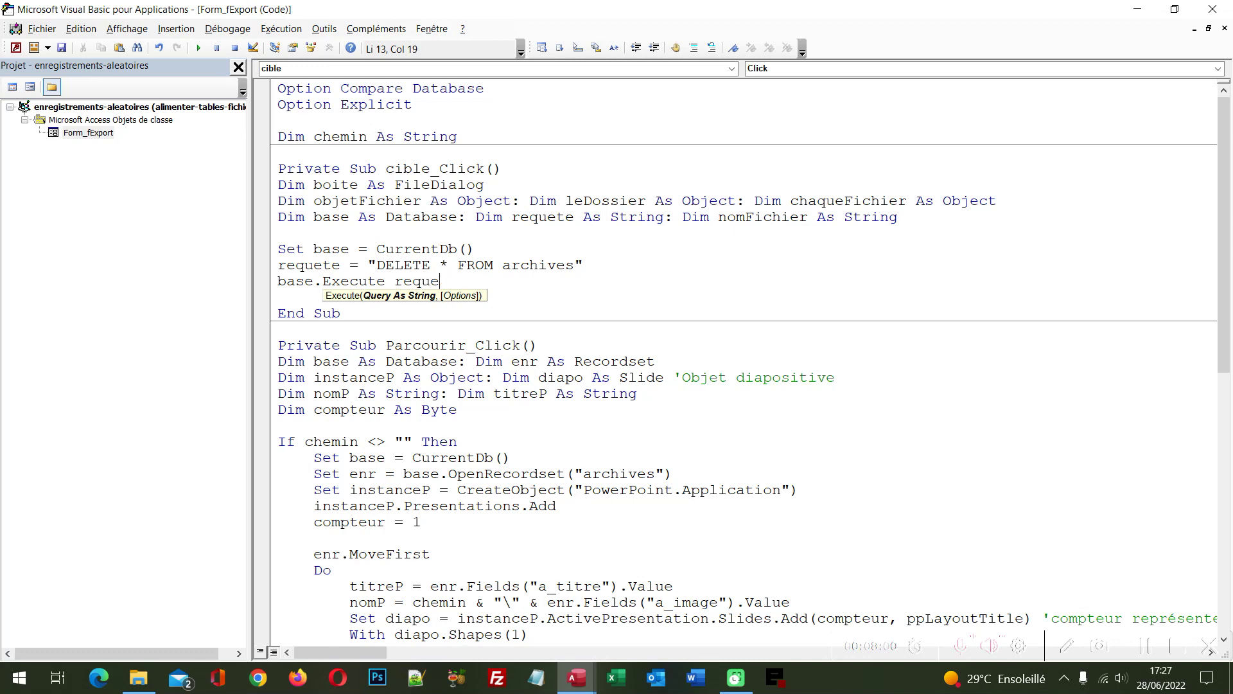
{"action": "type", "text": "te"}
{"action": "key", "text": "Return"}
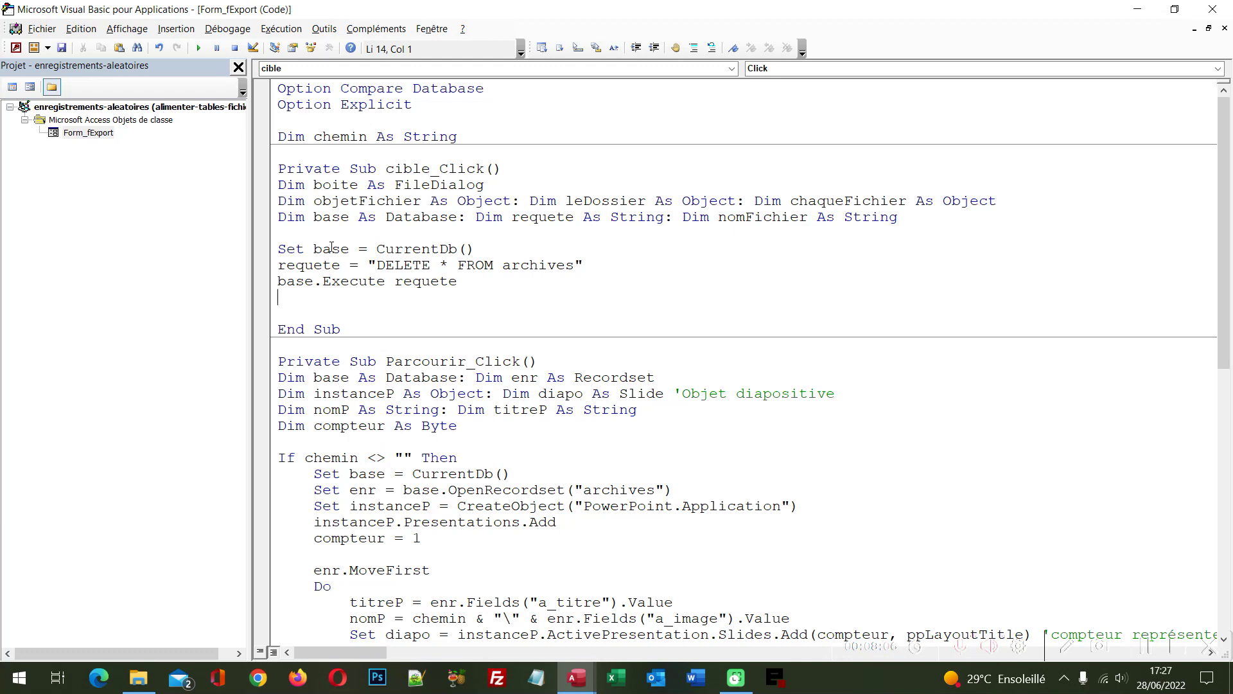
Step: Add 'Set boite = Application.FileDialog(msoFileDialogFolderPicker)' to cible_Click
{"action": "type", "text": "set bo"}
{"action": "type", "text": "ite ="}
{"action": "type", "text": "Appli"}
{"action": "type", "text": "cation."}
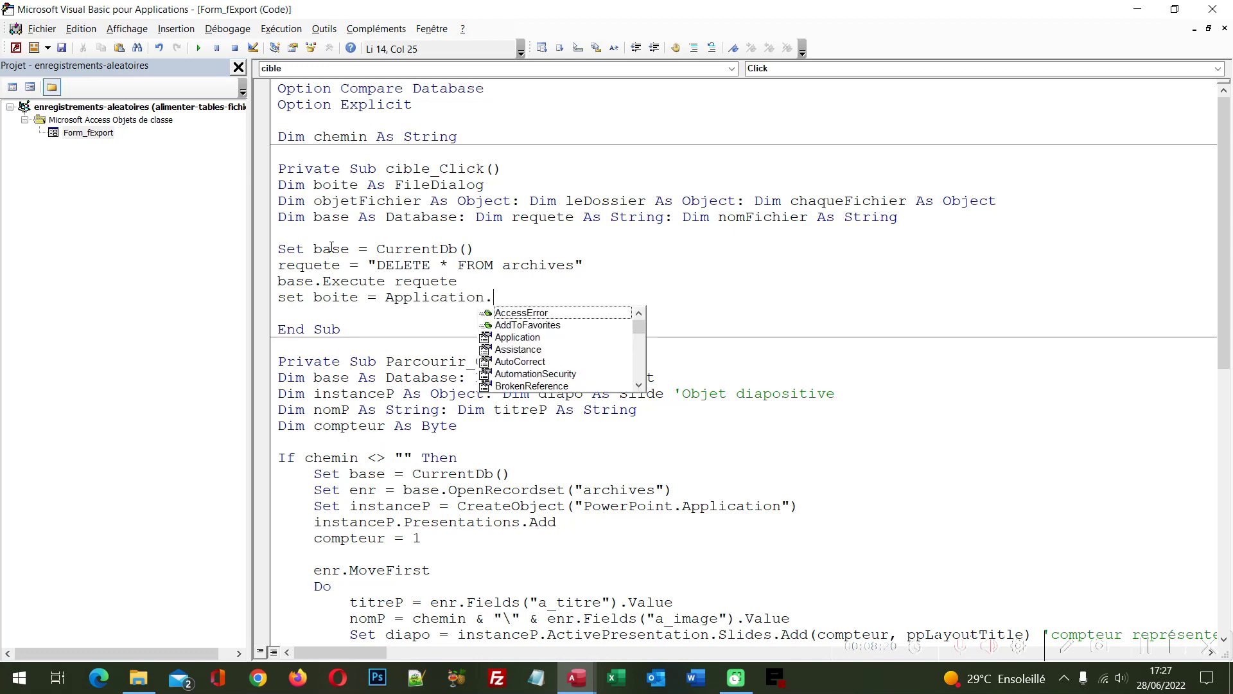
{"action": "type", "text": "file"}
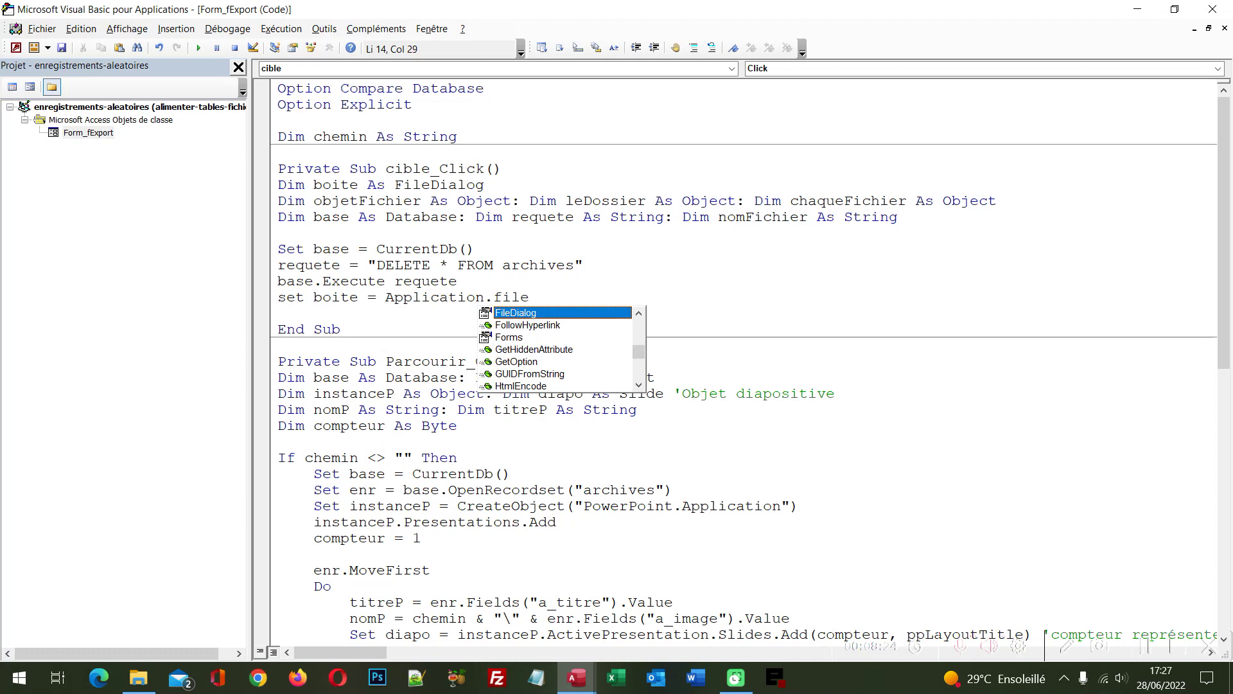
{"action": "key", "text": "Tab"}
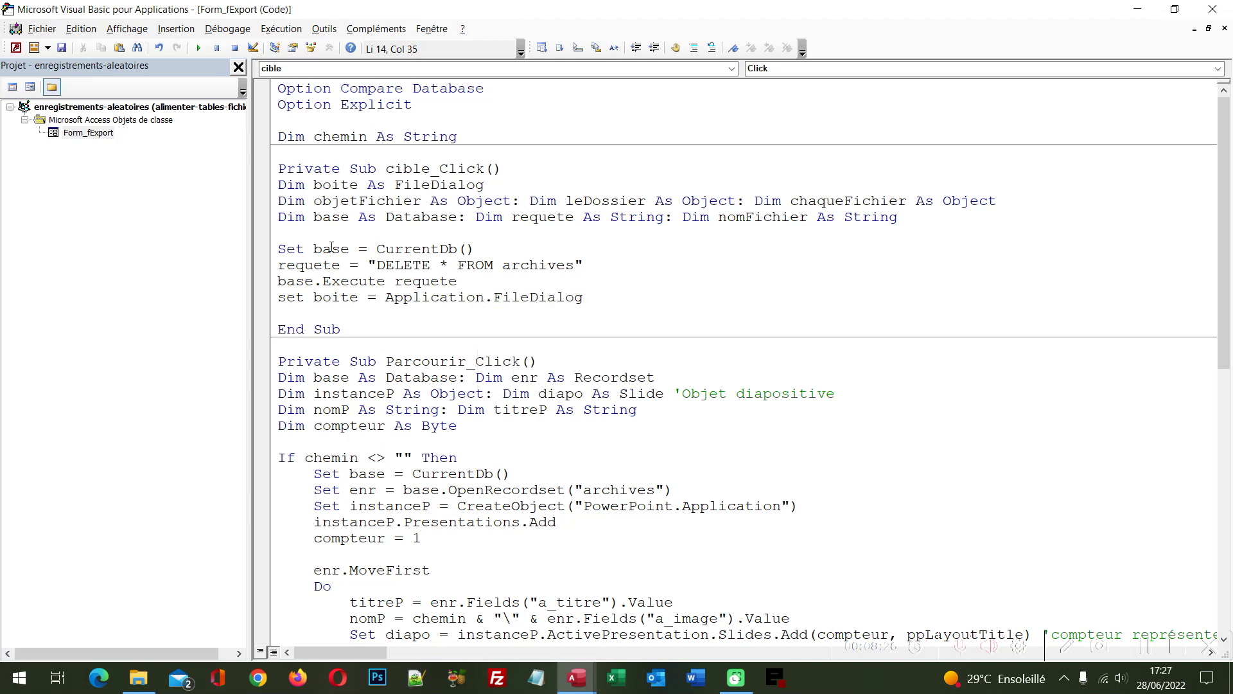
{"action": "type", "text": "("}
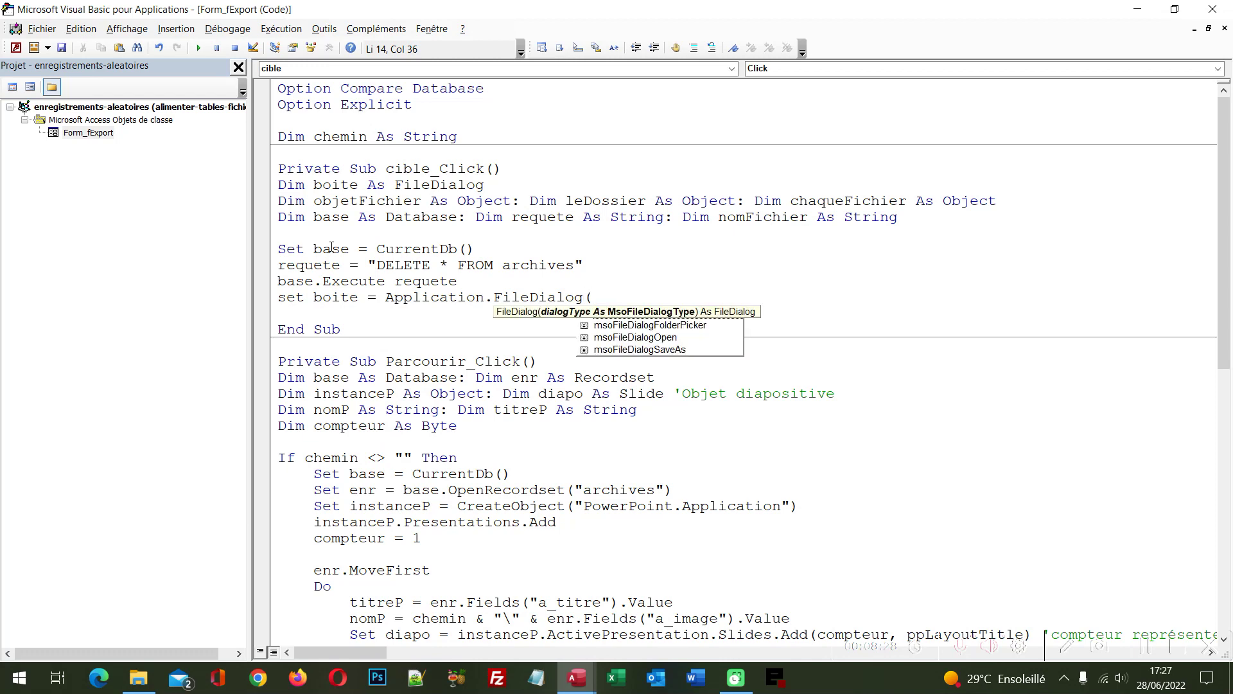
{"action": "key", "text": "Down"}
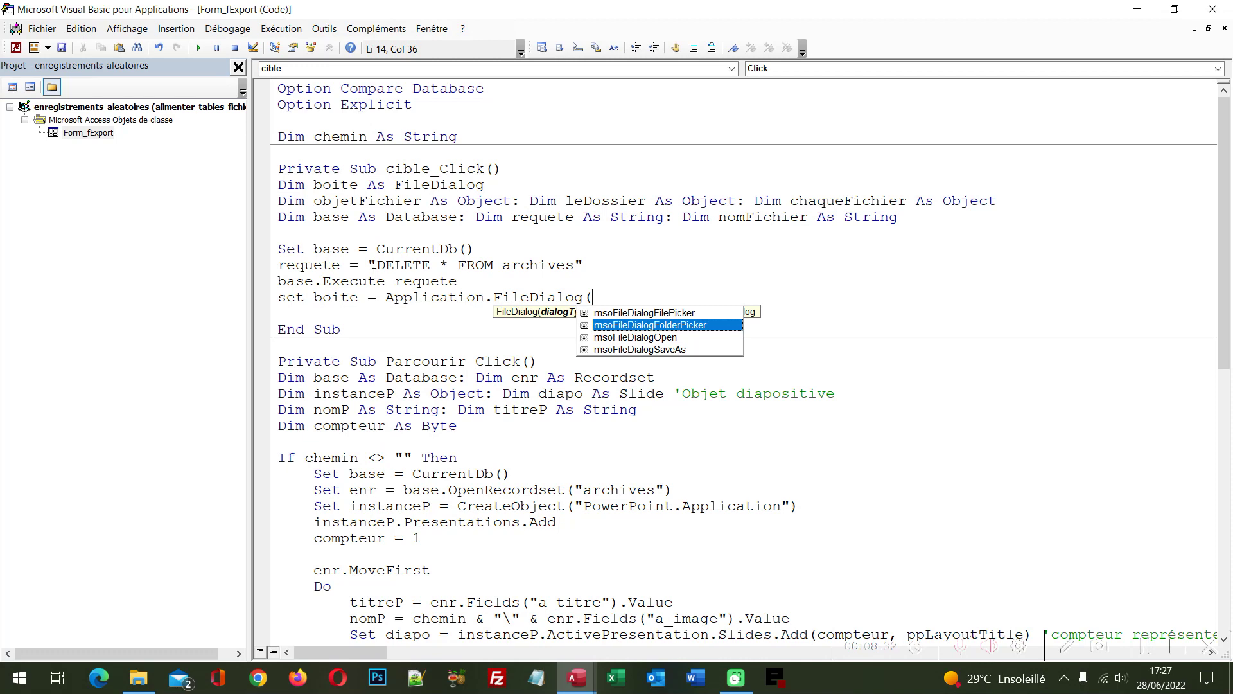
{"action": "double_click", "coordinate": [675, 327]}
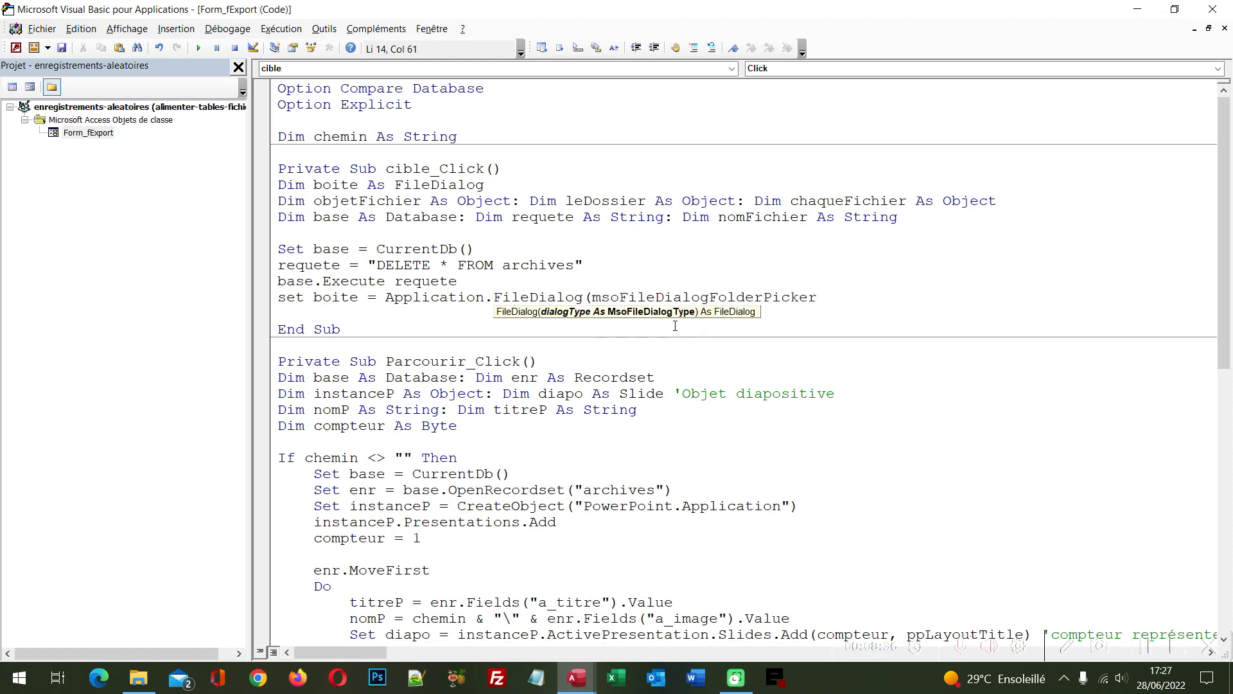
{"action": "type", "text": ")"}
{"action": "key", "text": "Return"}
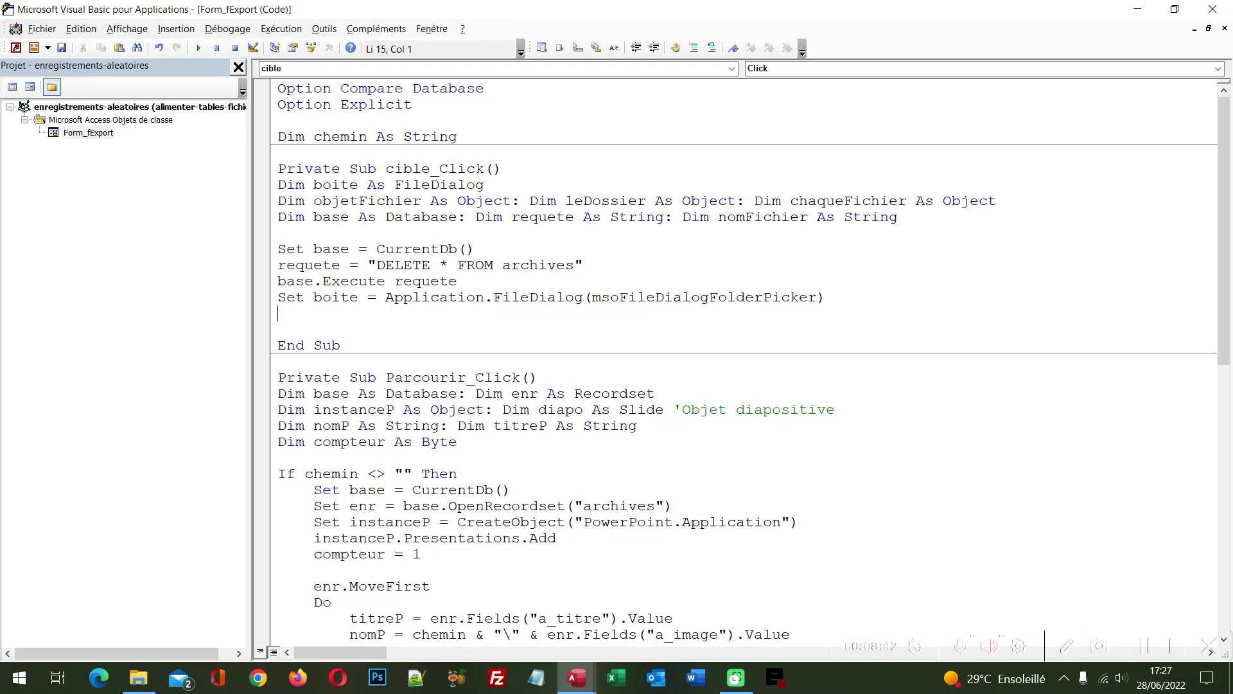
Step: Add 'If boite.Show Then chemin = boite.SelectedItems(1)' followed by a blank line
{"action": "type", "text": "i"}
{"action": "type", "text": "f "}
{"action": "type", "text": "boite."}
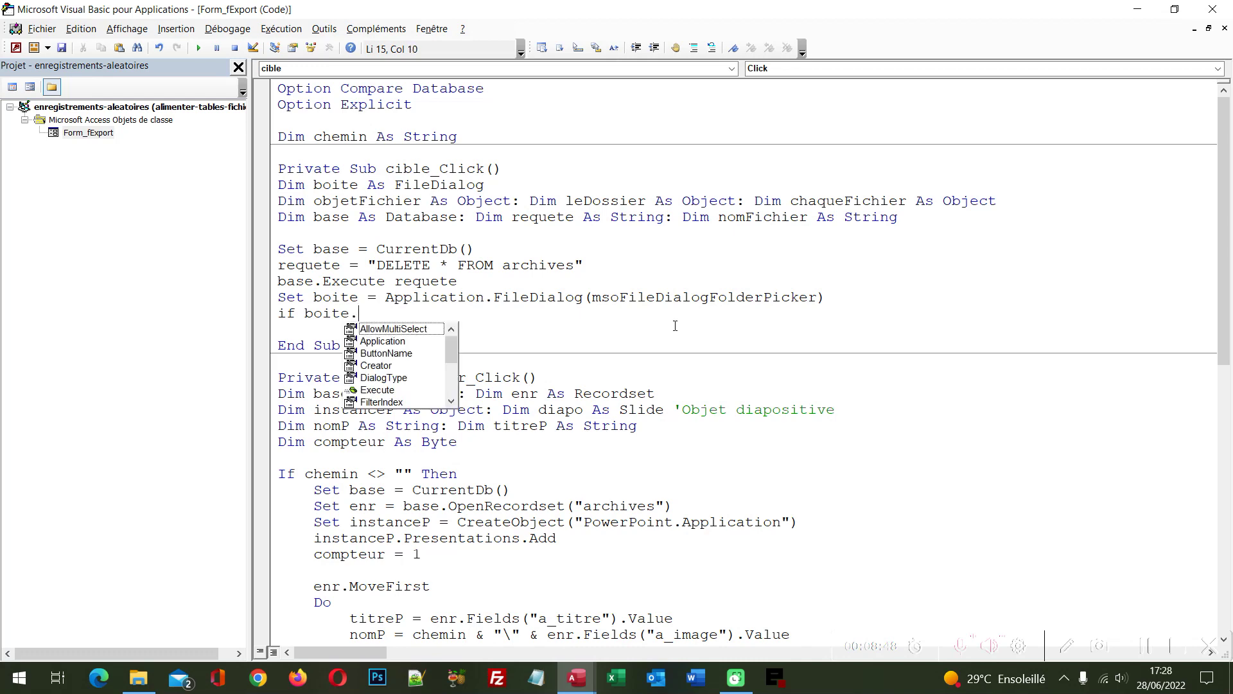
{"action": "type", "text": "sh"}
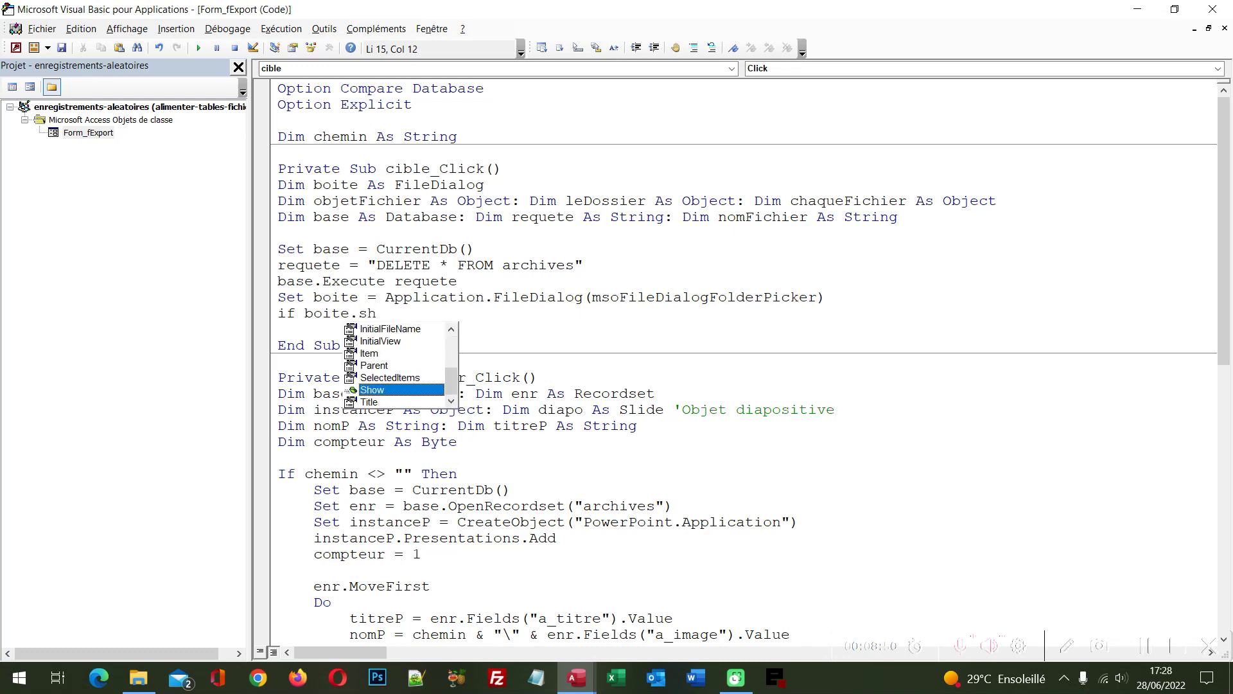
{"action": "key", "text": "Tab"}
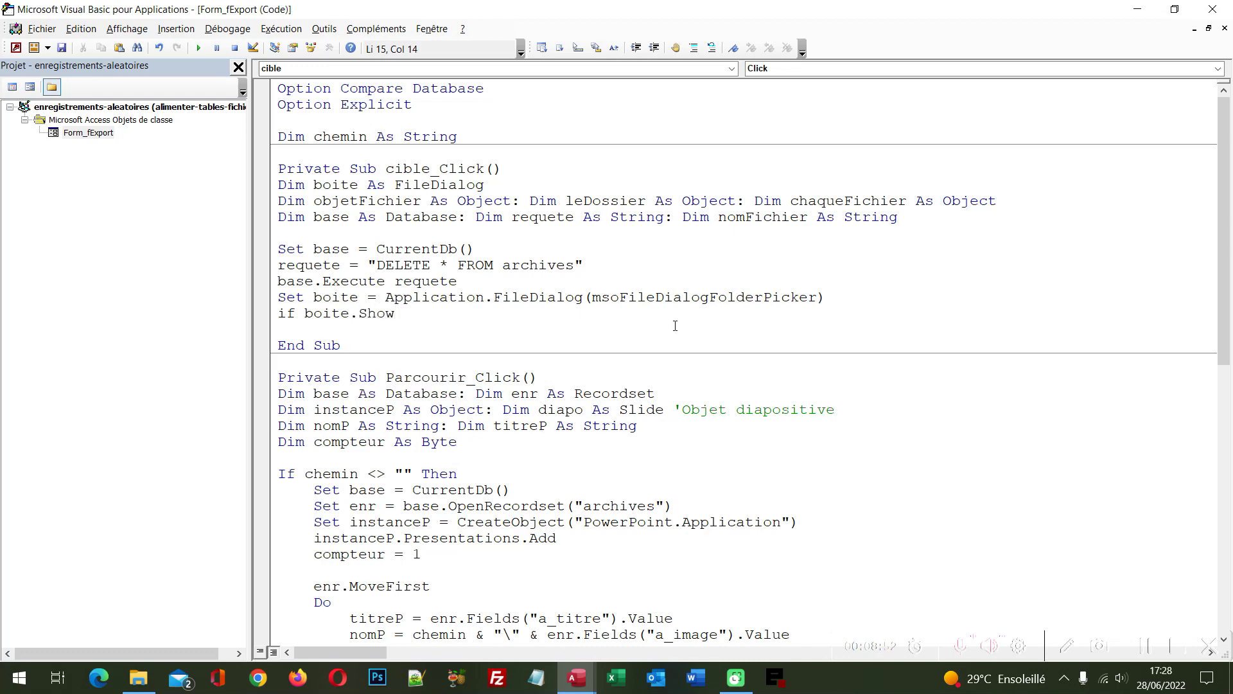
{"action": "type", "text": " then"}
{"action": "type", "text": " chem"}
{"action": "type", "text": "in "}
{"action": "type", "text": "= "}
{"action": "type", "text": "bo"}
{"action": "type", "text": "ite.se"}
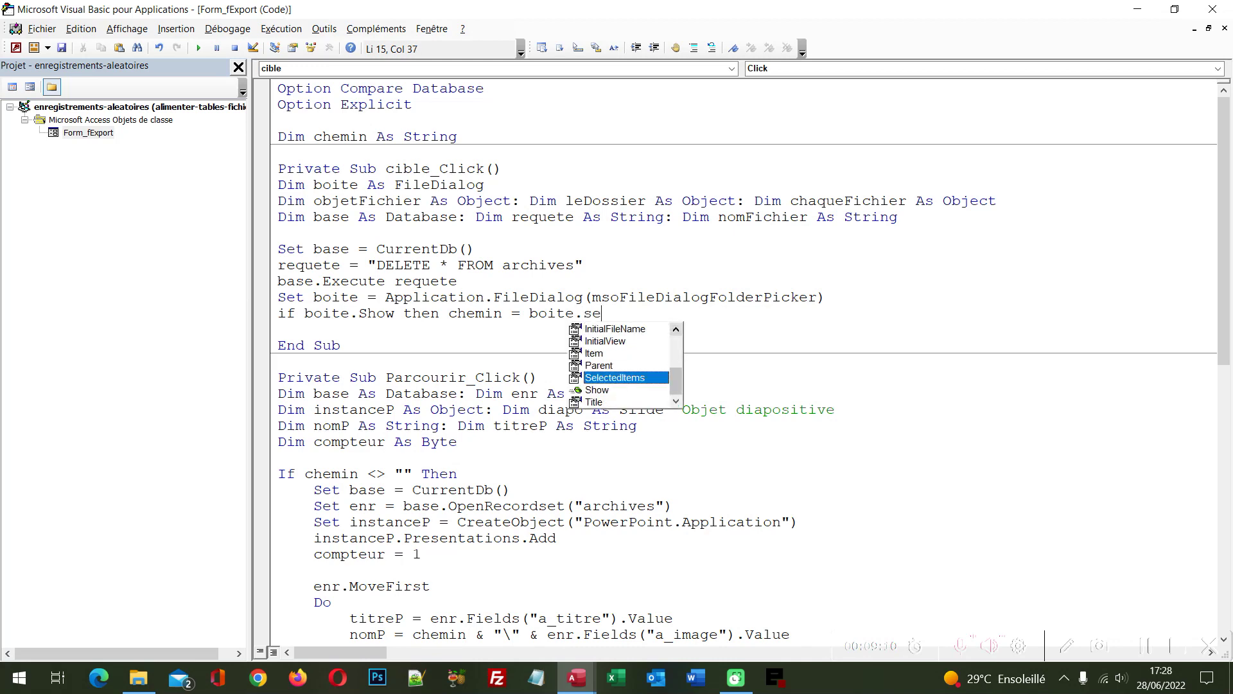
{"action": "type", "text": "le"}
{"action": "key", "text": "Tab"}
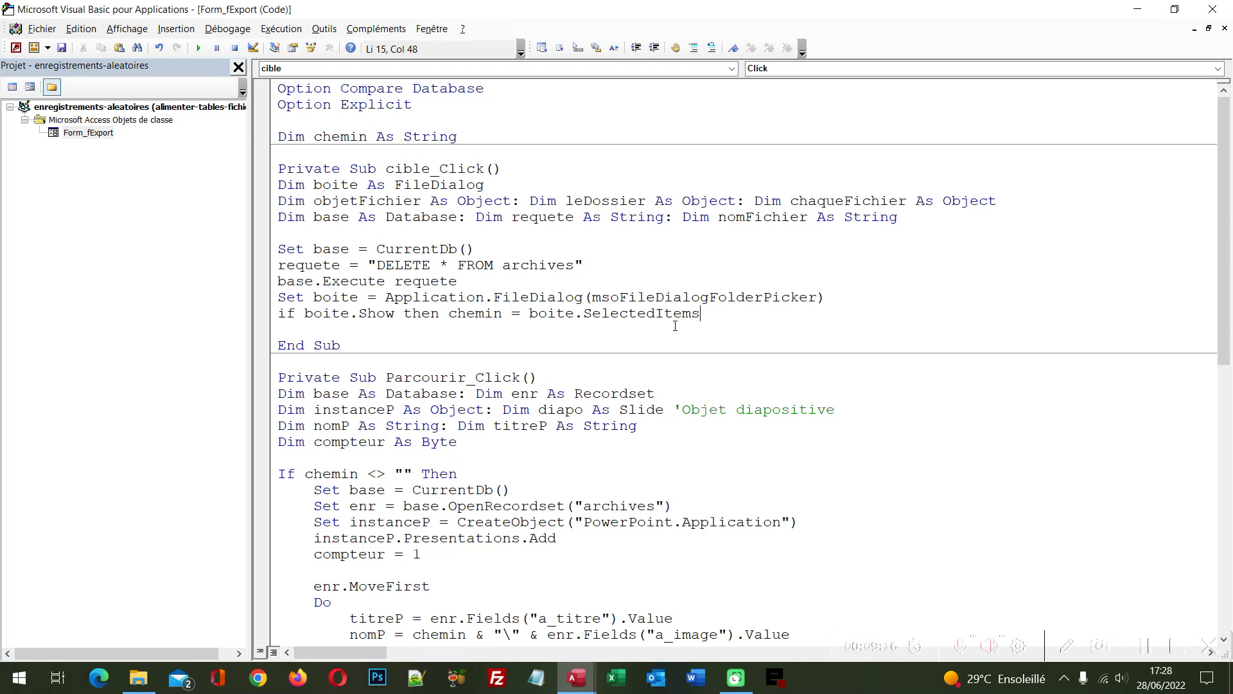
{"action": "type", "text": "("}
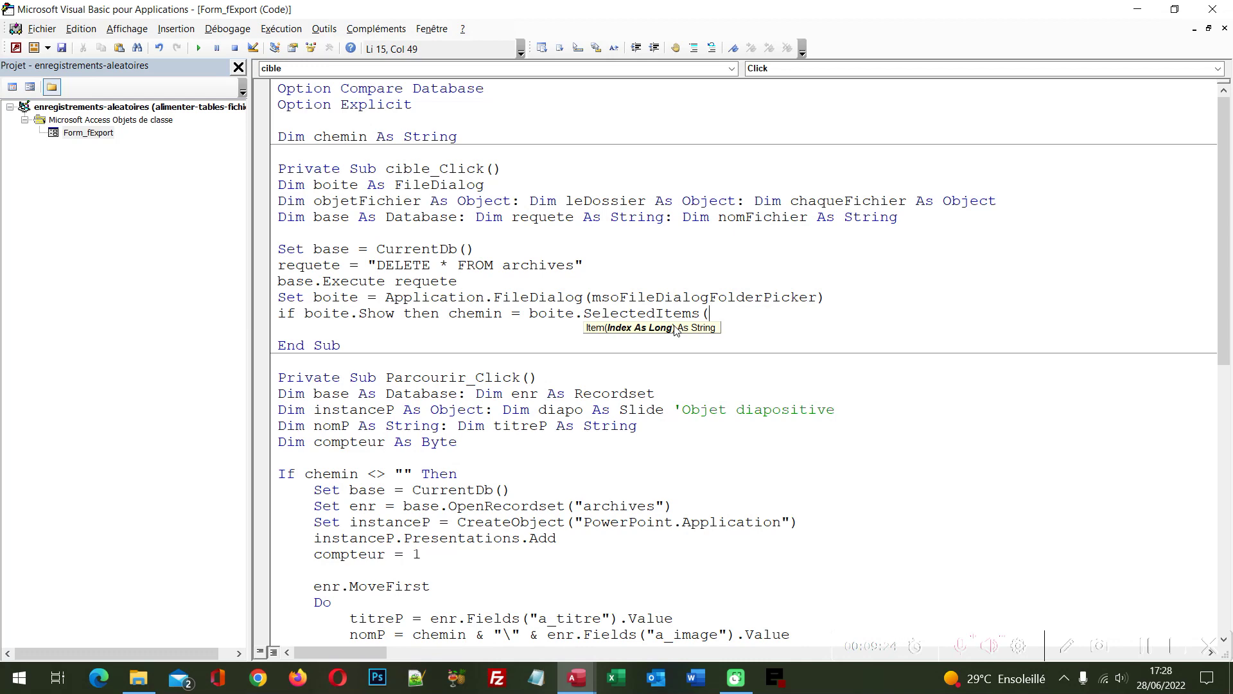
{"action": "type", "text": "1"}
{"action": "type", "text": ")"}
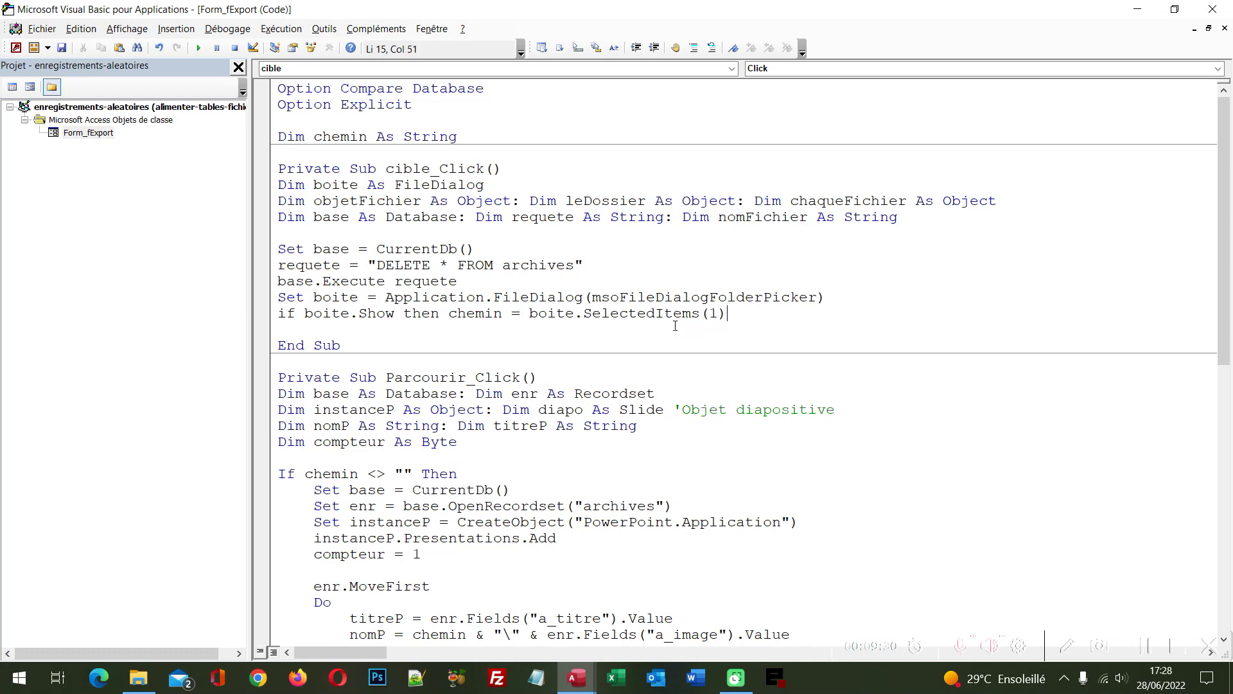
{"action": "key", "text": "Return"}
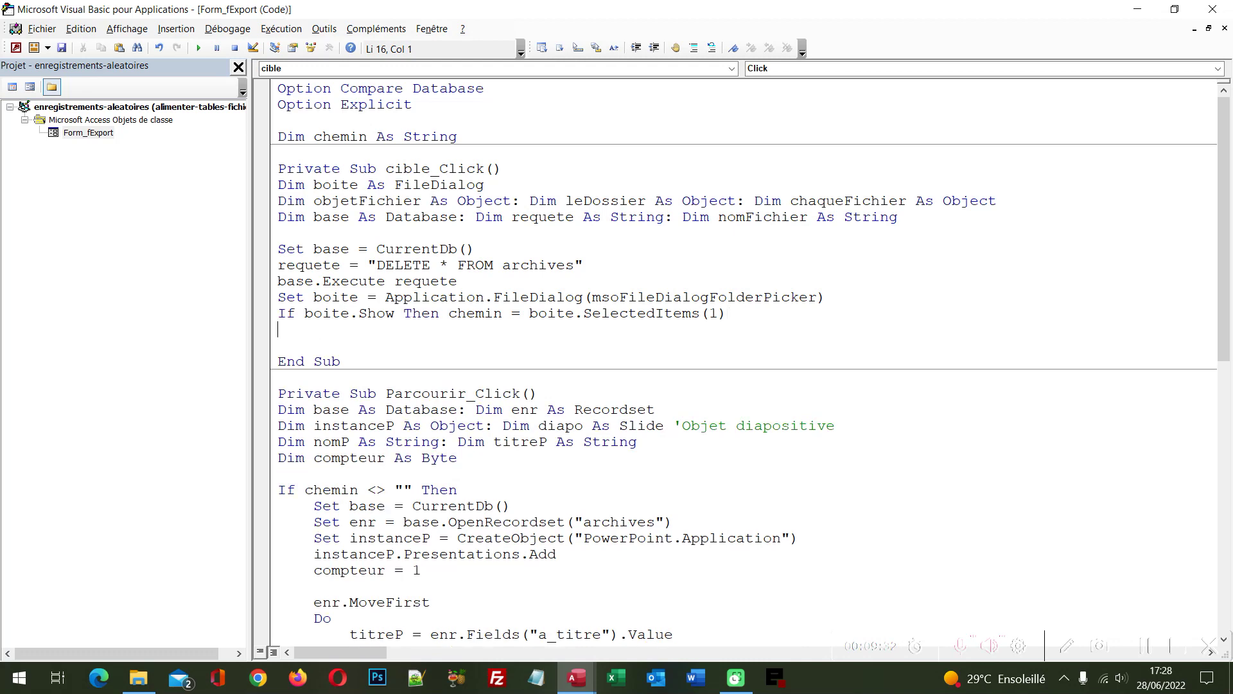
{"action": "key", "text": "Return"}
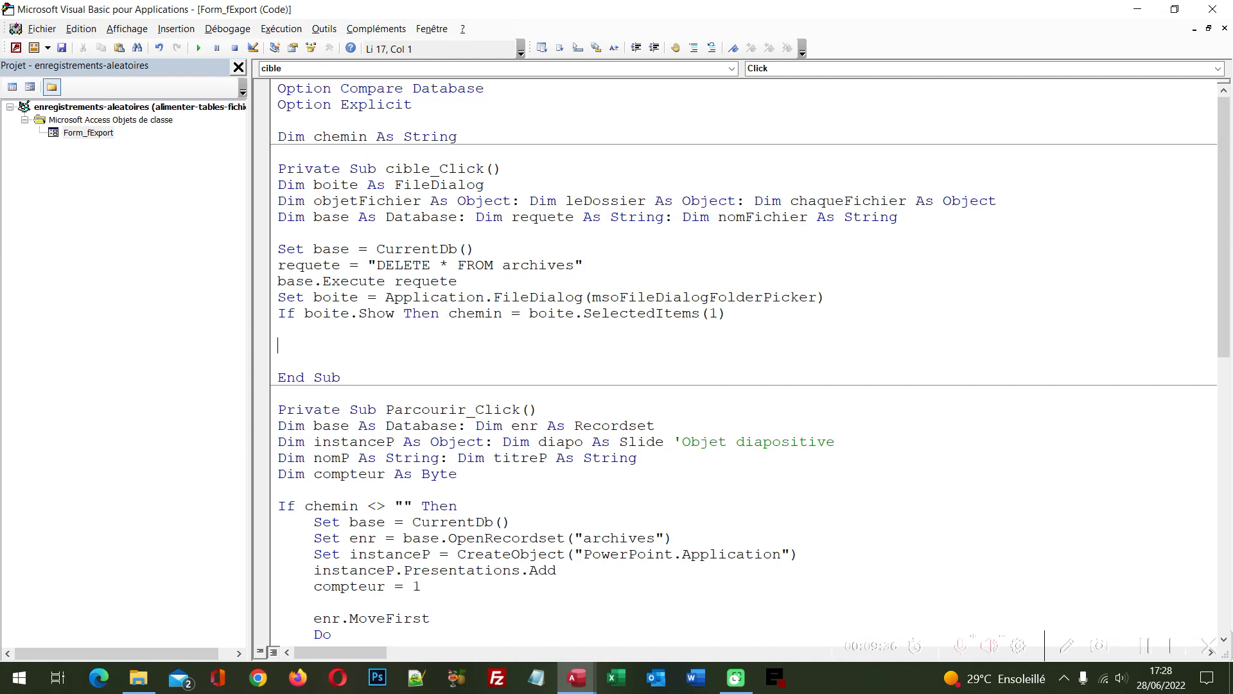
Step: Add an If chemin <> "" Then … End If block to cible_Click
{"action": "type", "text": "if ch"}
{"action": "type", "text": "emin"}
{"action": "type", "text": " <>"}
{"action": "type", "text": " \"\" "}
{"action": "type", "text": "then"}
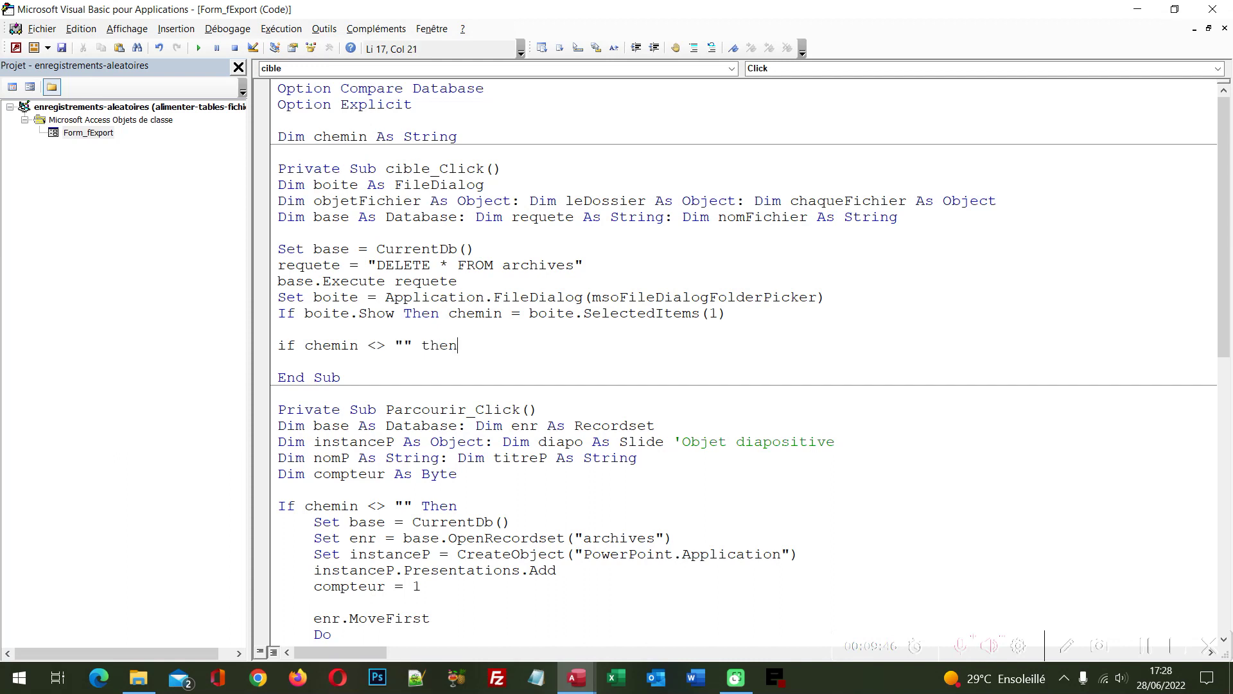
{"action": "key", "text": "Return"}
{"action": "key", "text": "Return"}
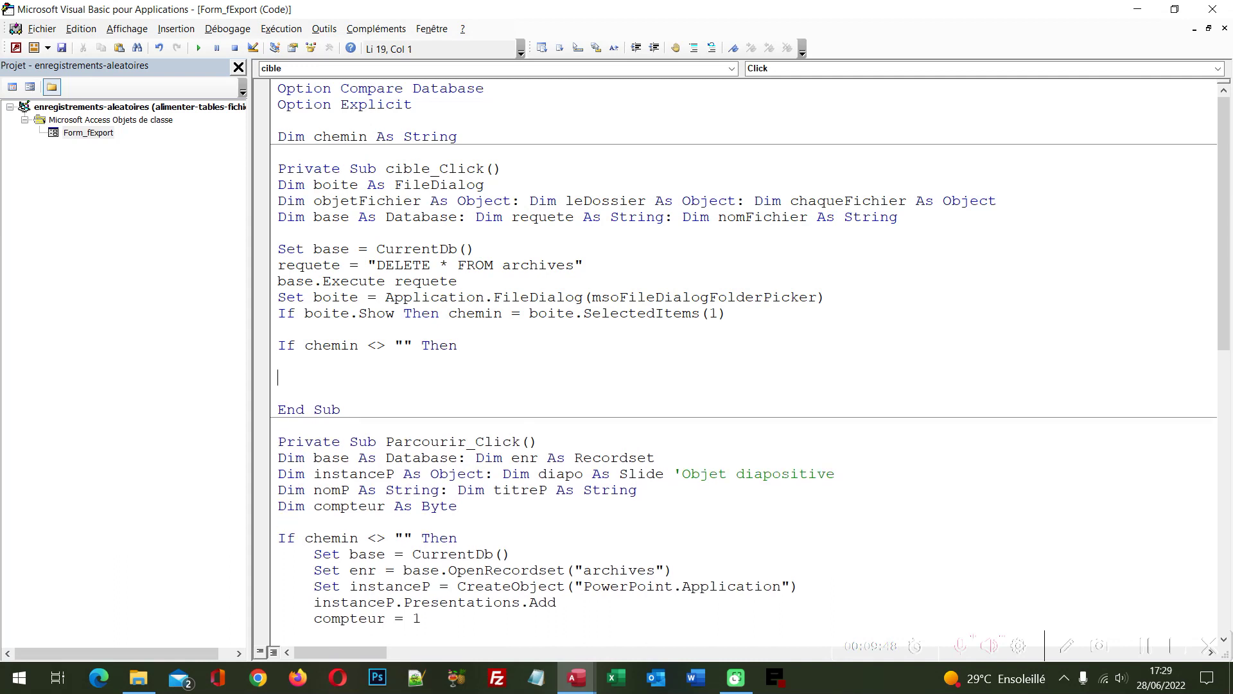
{"action": "type", "text": "end if"}
{"action": "key", "text": "Up"}
{"action": "key", "text": "Tab"}
Step: Inside the If, set objetFichier = CreateObject("scripting.FileSystemObject")
{"action": "type", "text": "set"}
{"action": "type", "text": "et"}
{"action": "type", "text": "fichir"}
{"action": "key", "text": "BackSpace"}
{"action": "type", "text": "er "}
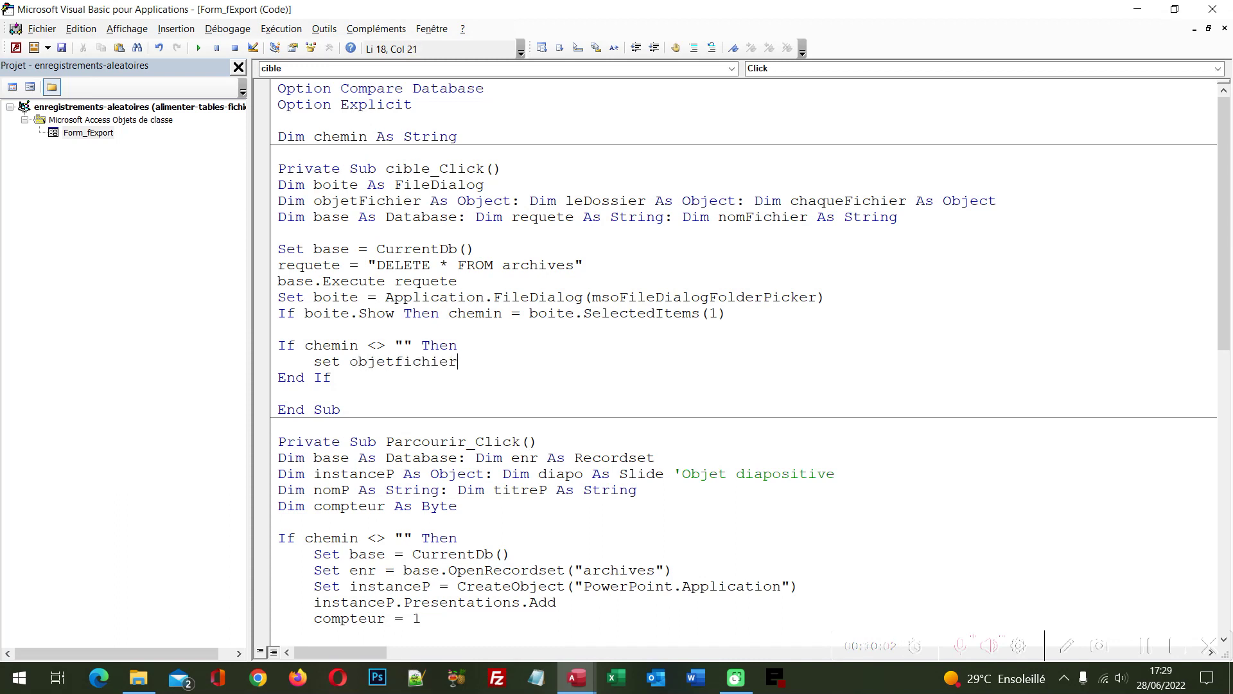
{"action": "type", "text": "= "}
{"action": "type", "text": "Create"}
{"action": "type", "text": "Object"}
{"action": "type", "text": "(\""}
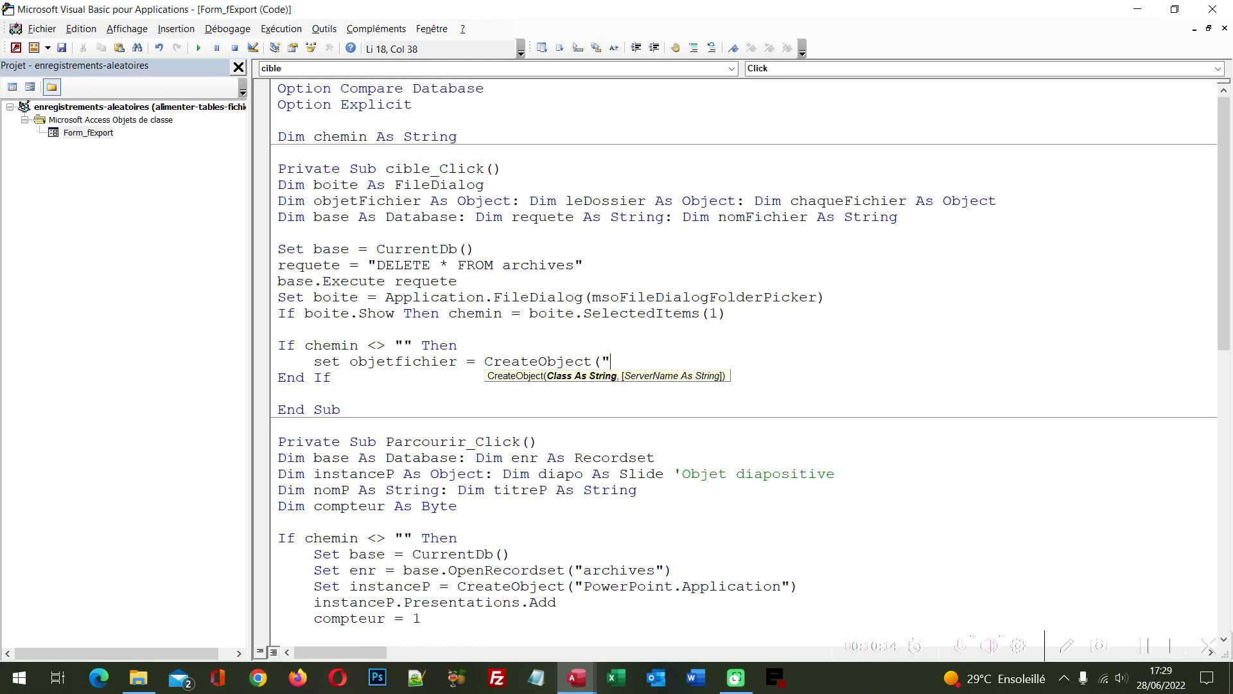
{"action": "type", "text": "\")"}
{"action": "key", "text": "Left"}
{"action": "key", "text": "Left"}
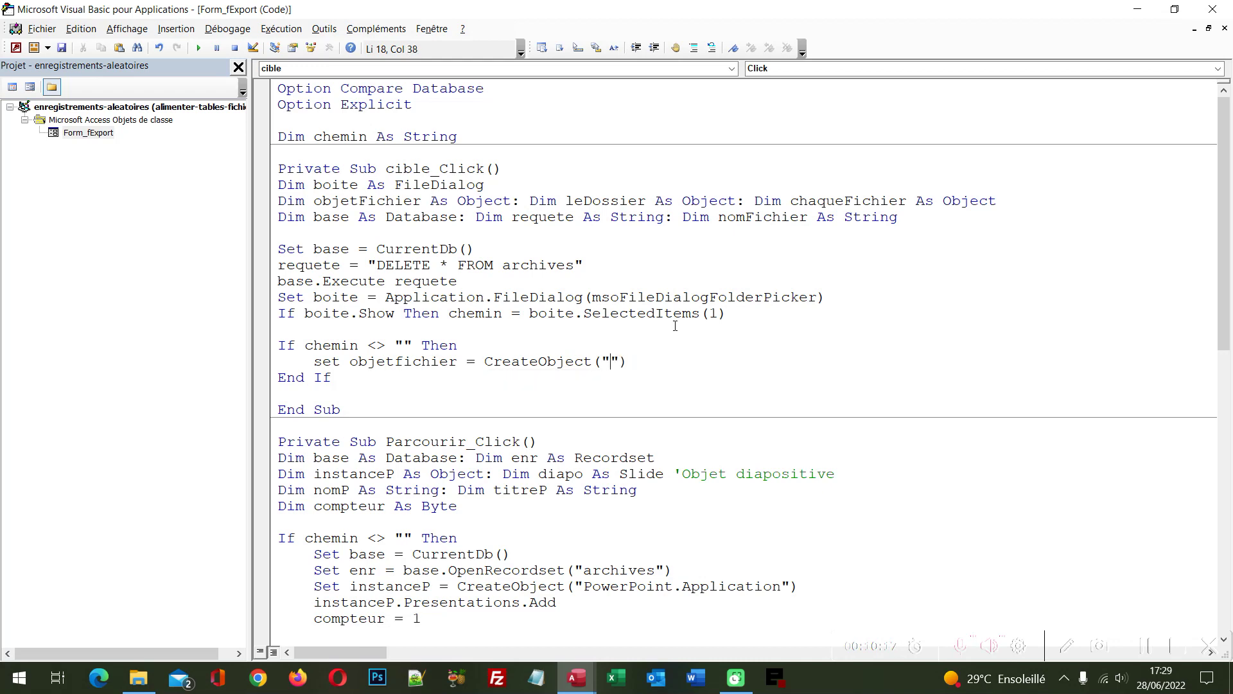
{"action": "type", "text": "scri"}
{"action": "type", "text": "pting"}
{"action": "type", "text": "."}
{"action": "type", "text": "FileSyst"}
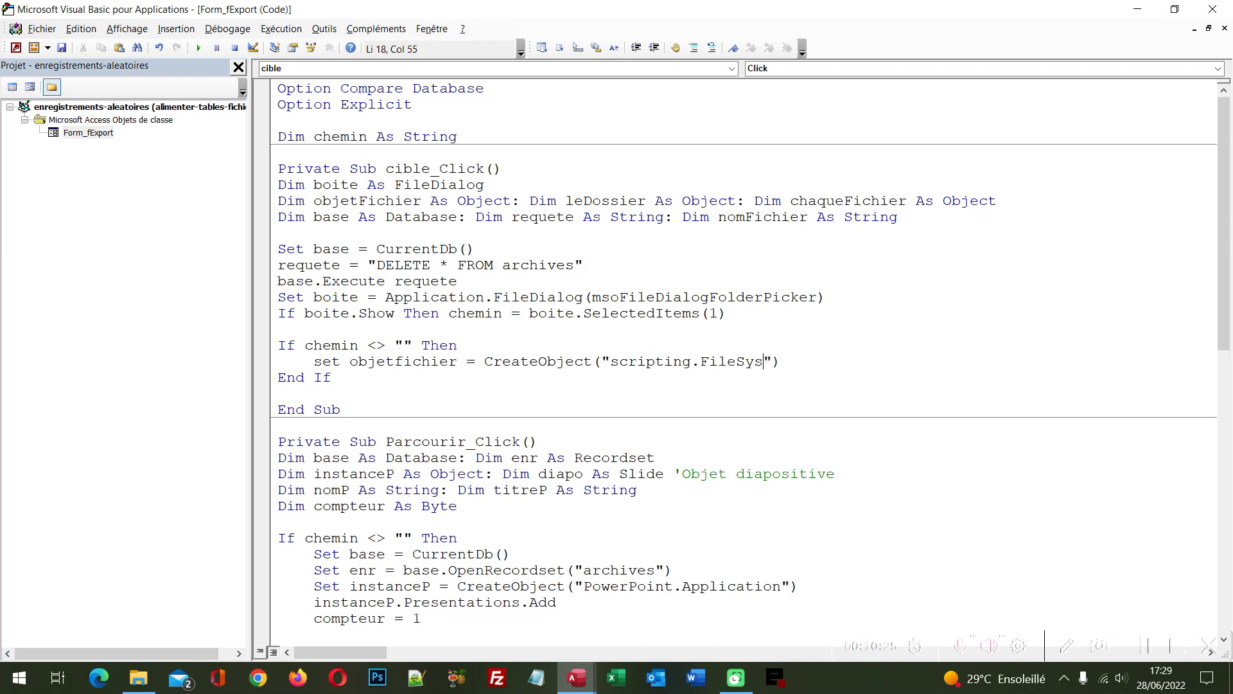
{"action": "type", "text": "emOb"}
{"action": "type", "text": "ject"}
{"action": "left_click", "coordinate": [458, 345]}
Step: Add the line Set leDossier = objetFichier.GetFolder(chemin) below it
{"action": "left_click", "coordinate": [867, 361]}
{"action": "key", "text": "Return"}
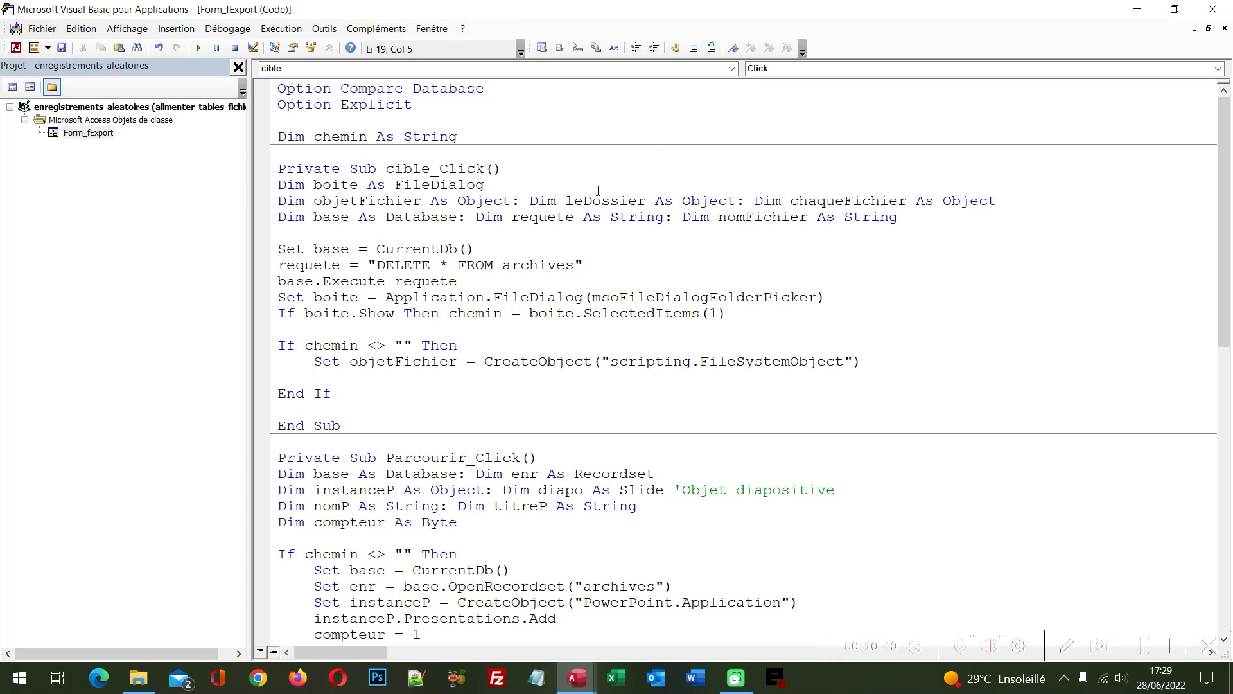
{"action": "type", "text": "set"}
{"action": "type", "text": " ledossier"}
{"action": "type", "text": " = "}
{"action": "type", "text": "o"}
{"action": "type", "text": "bjetfichi"}
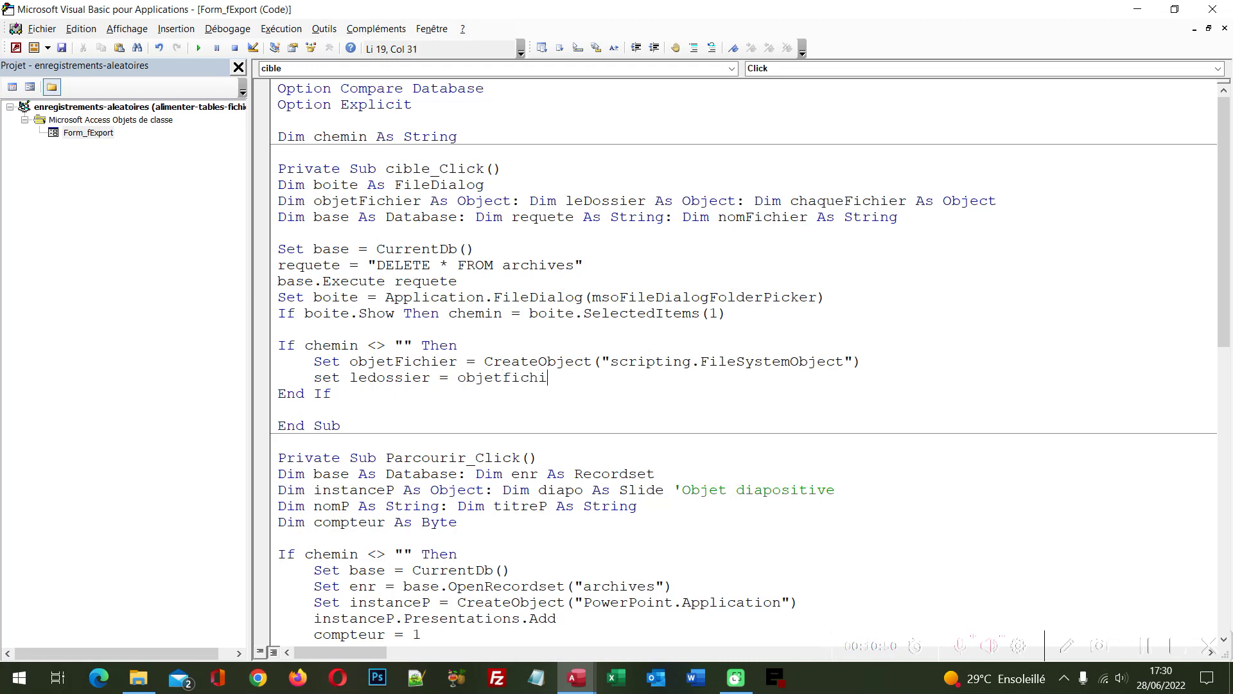
{"action": "type", "text": "er."}
{"action": "type", "text": "G"}
{"action": "type", "text": "et"}
{"action": "type", "text": "Fodl"}
{"action": "key", "text": "BackSpace"}
{"action": "key", "text": "BackSpace"}
{"action": "type", "text": "ld"}
{"action": "type", "text": "er("}
{"action": "type", "text": "chemin"}
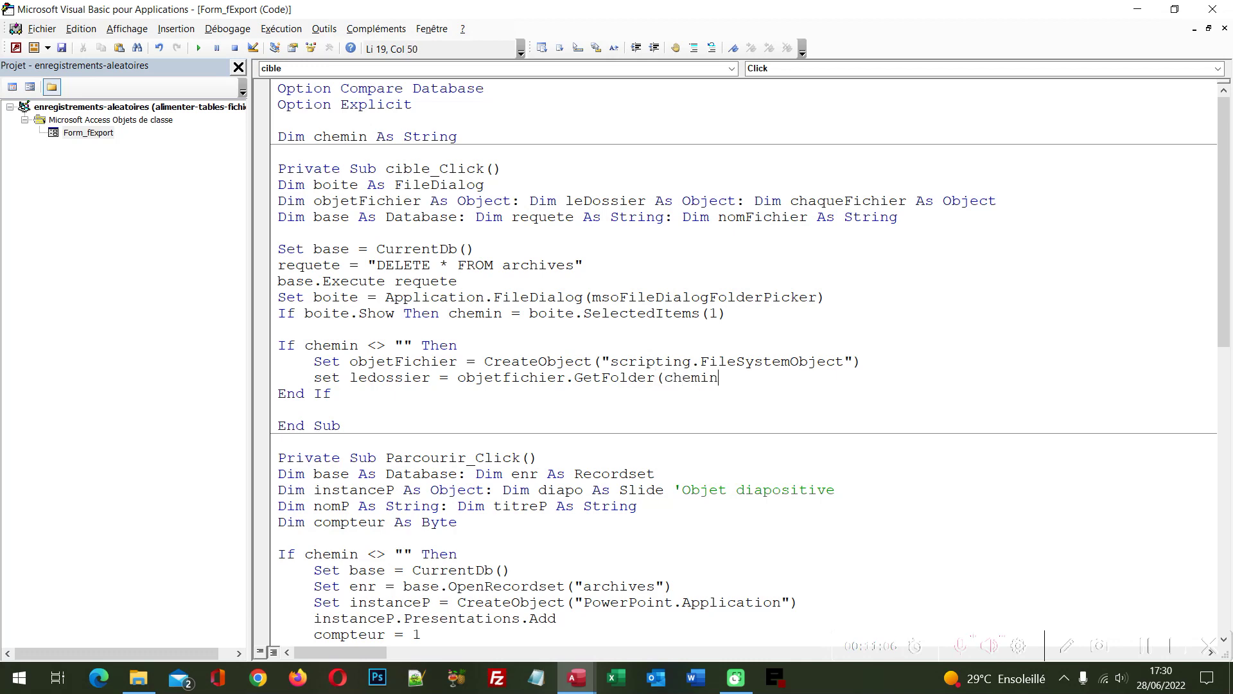
{"action": "type", "text": ")"}
{"action": "key", "text": "Return"}
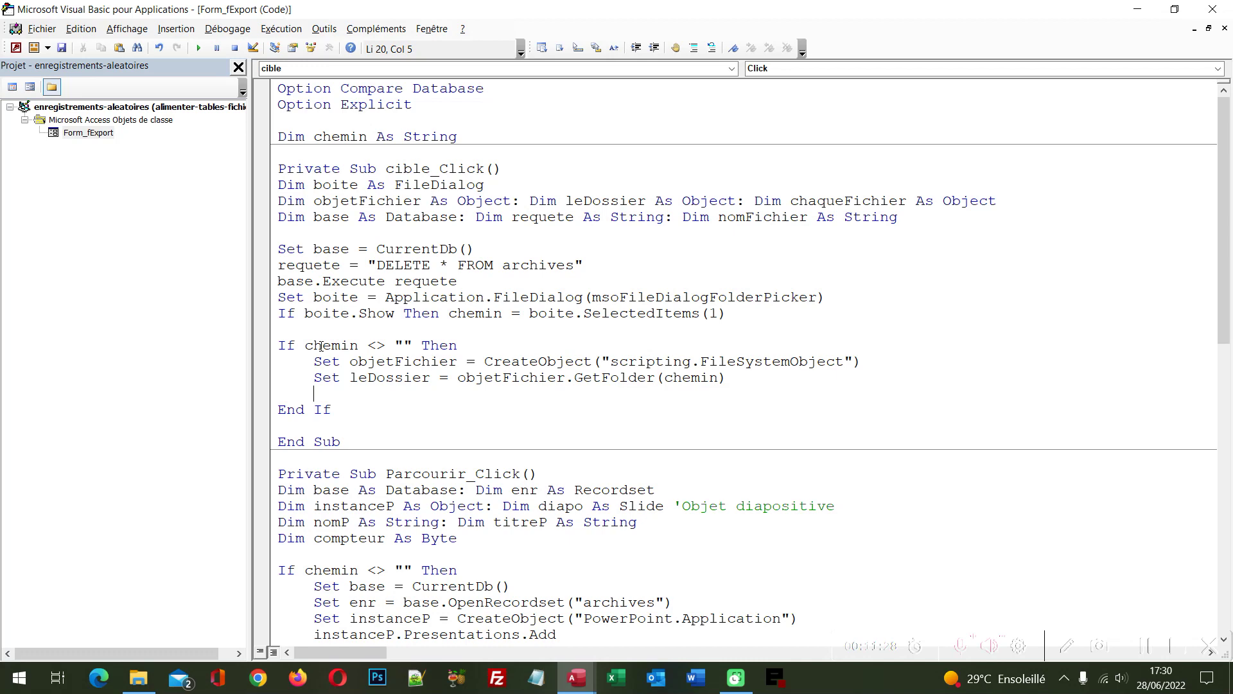
Step: Write a For Each chaqueFichier In leDossier.Files … Next chaqueFichier loop and begin an If(Right test
{"action": "key", "text": "Return"}
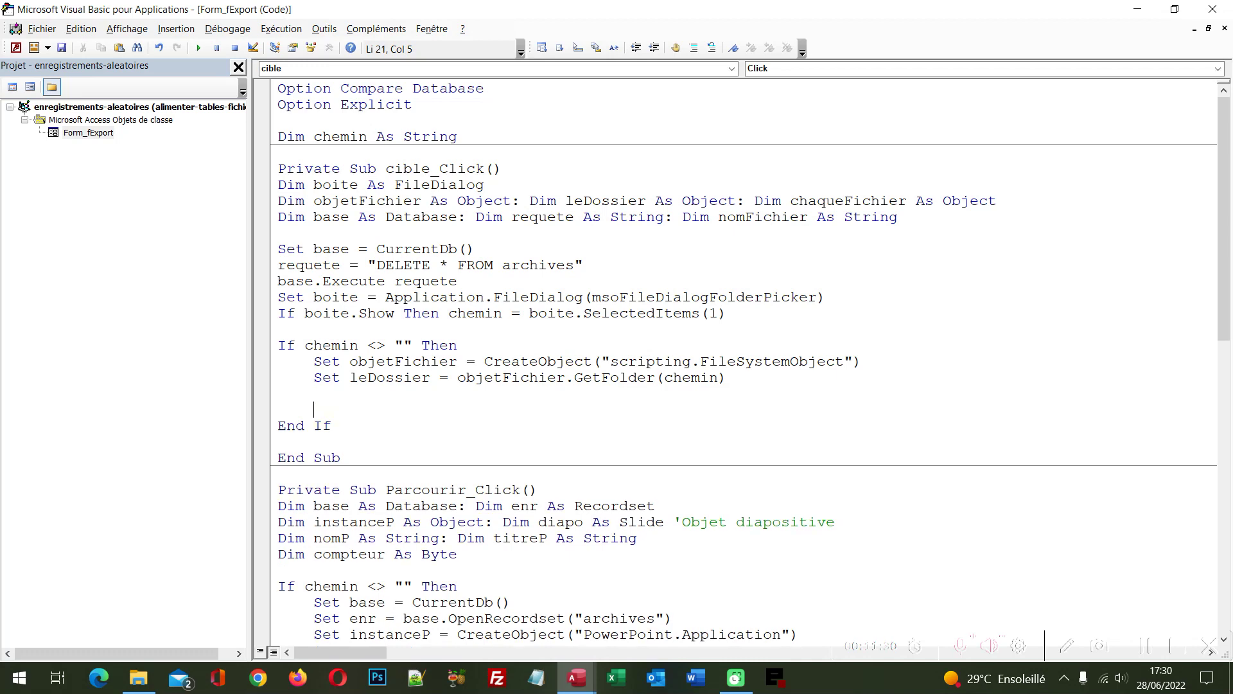
{"action": "key", "text": "Return"}
{"action": "key", "text": "Up"}
{"action": "type", "text": "For"}
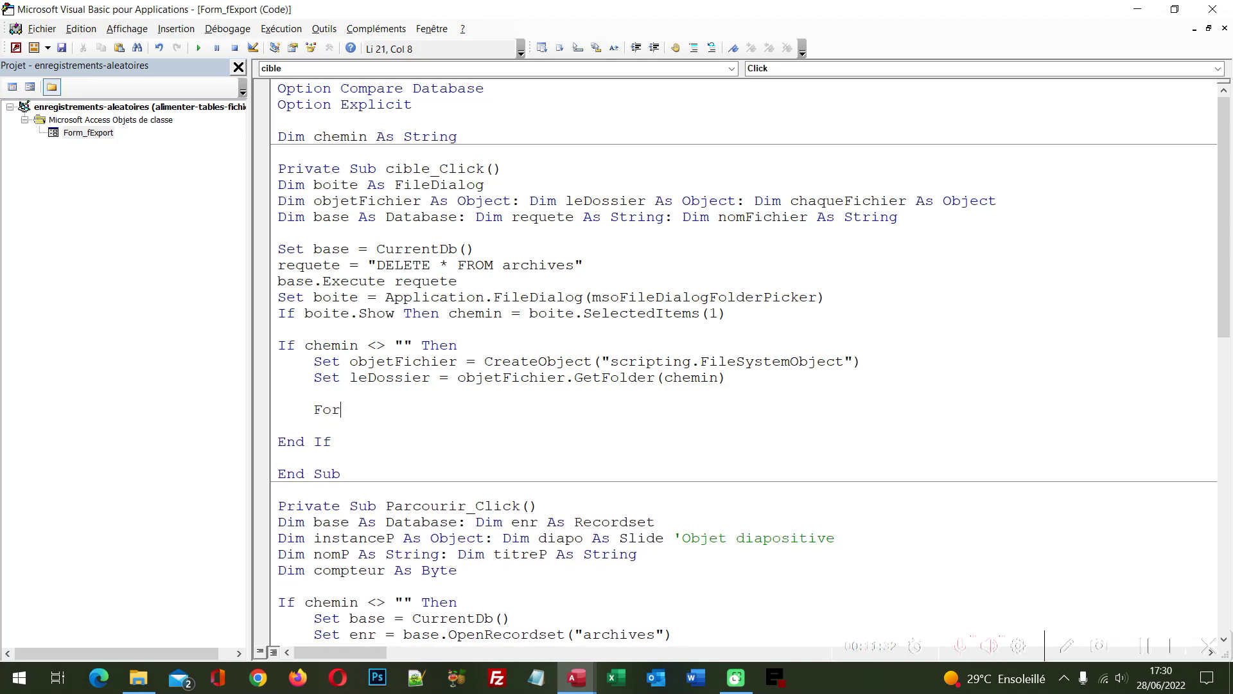
{"action": "type", "text": " each"}
{"action": "type", "text": " chaque"}
{"action": "type", "text": "fichier"}
{"action": "type", "text": " in "}
{"action": "type", "text": "ledo"}
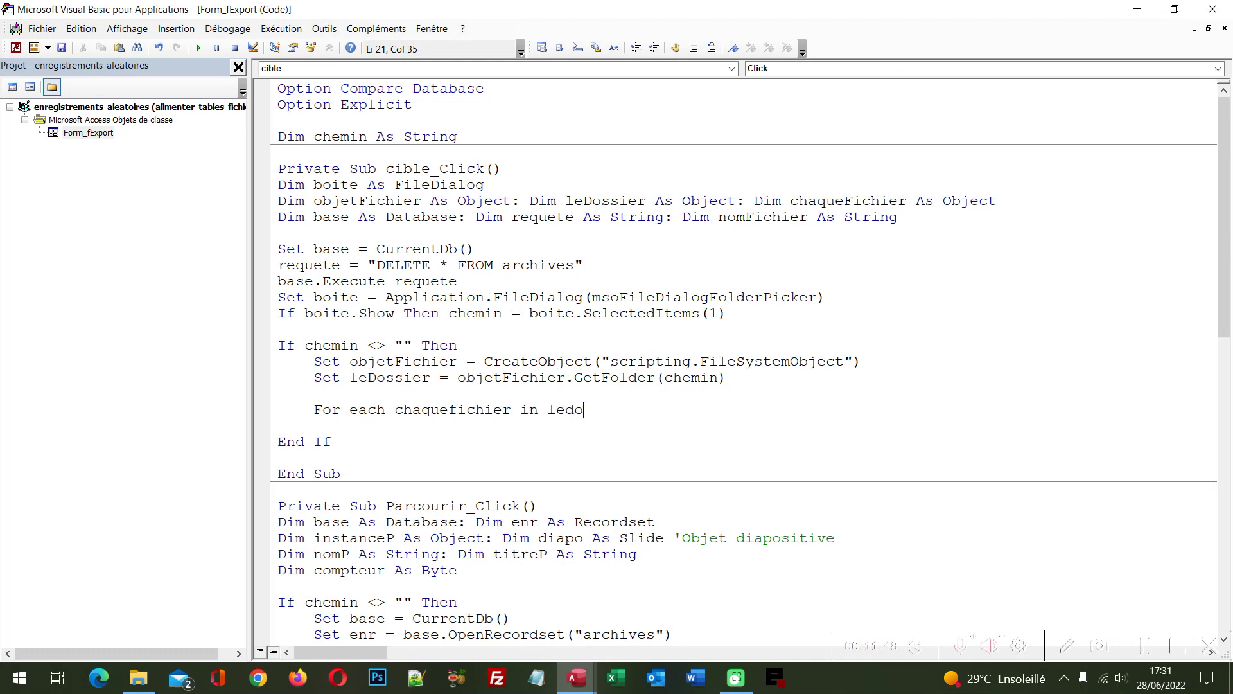
{"action": "type", "text": "ssier."}
{"action": "type", "text": "files"}
{"action": "key", "text": "Return"}
{"action": "key", "text": "Return"}
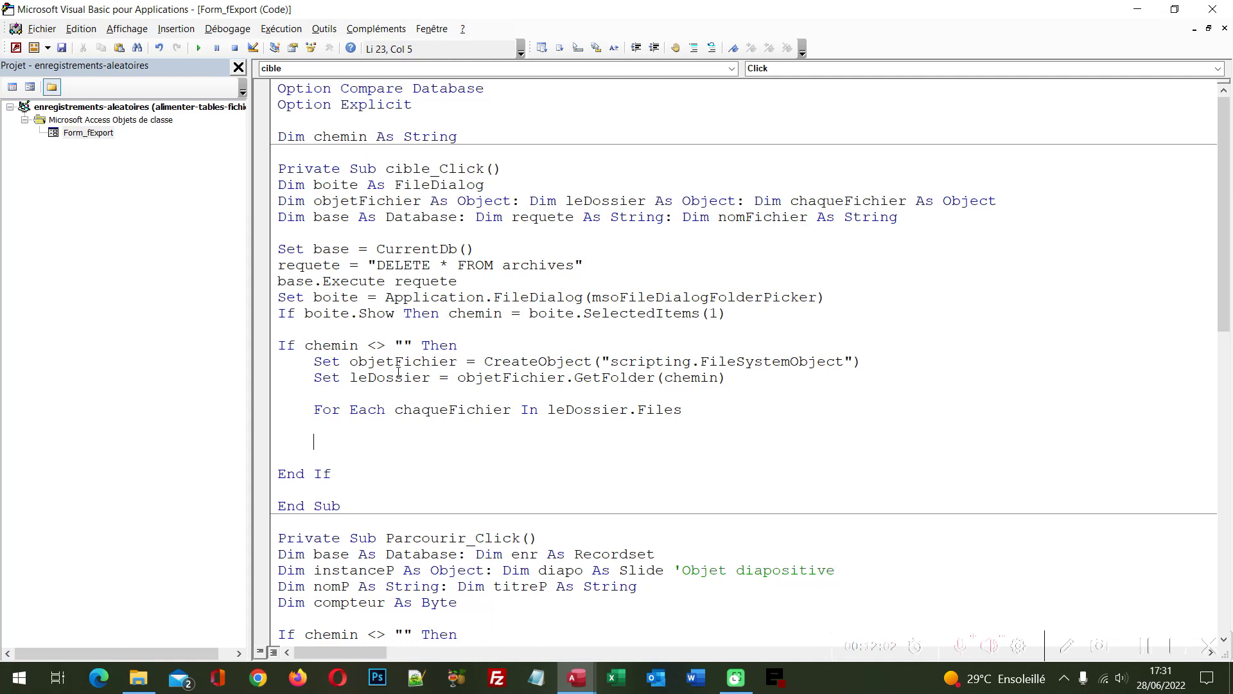
{"action": "type", "text": "next "}
{"action": "type", "text": "c"}
{"action": "type", "text": "haquefichier"}
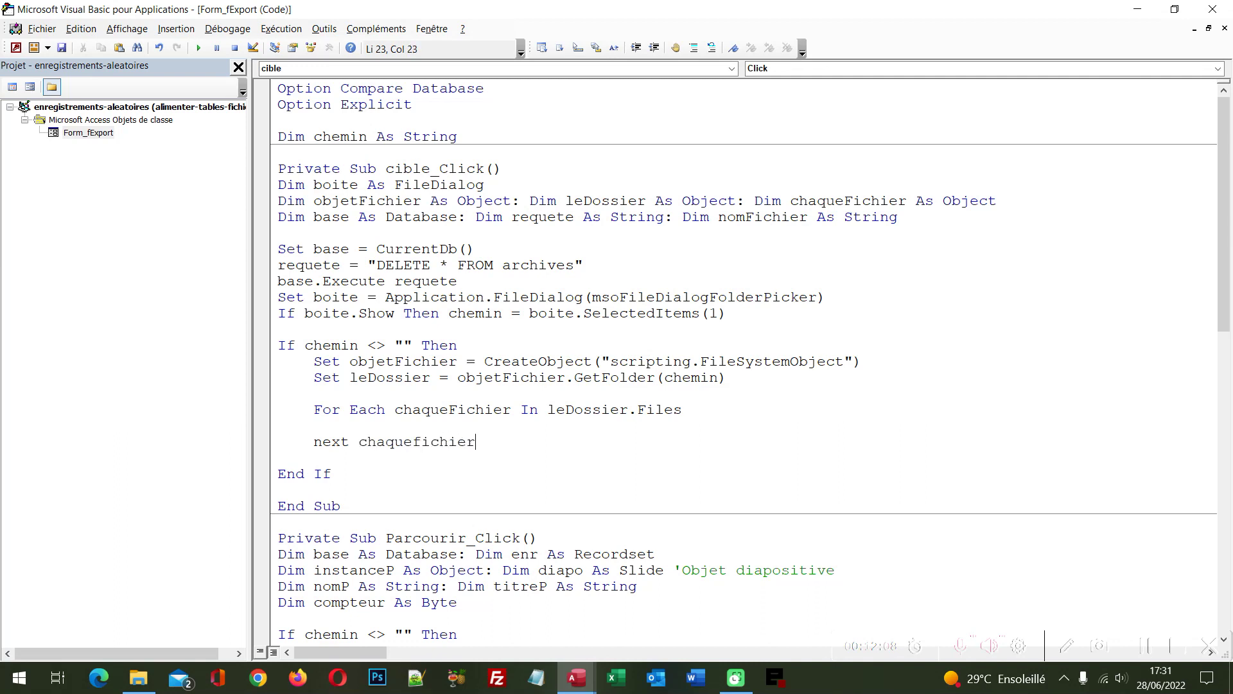
{"action": "key", "text": "Up"}
{"action": "type", "text": "if("}
{"action": "type", "text": "Ri"}
{"action": "type", "text": "ght"}
Step: Complete the test If Right(chaqueFichier.Name)=".jpg" Then and close it with End If
{"action": "type", "text": "-"}
{"action": "key", "text": "BackSpace"}
{"action": "type", "text": "("}
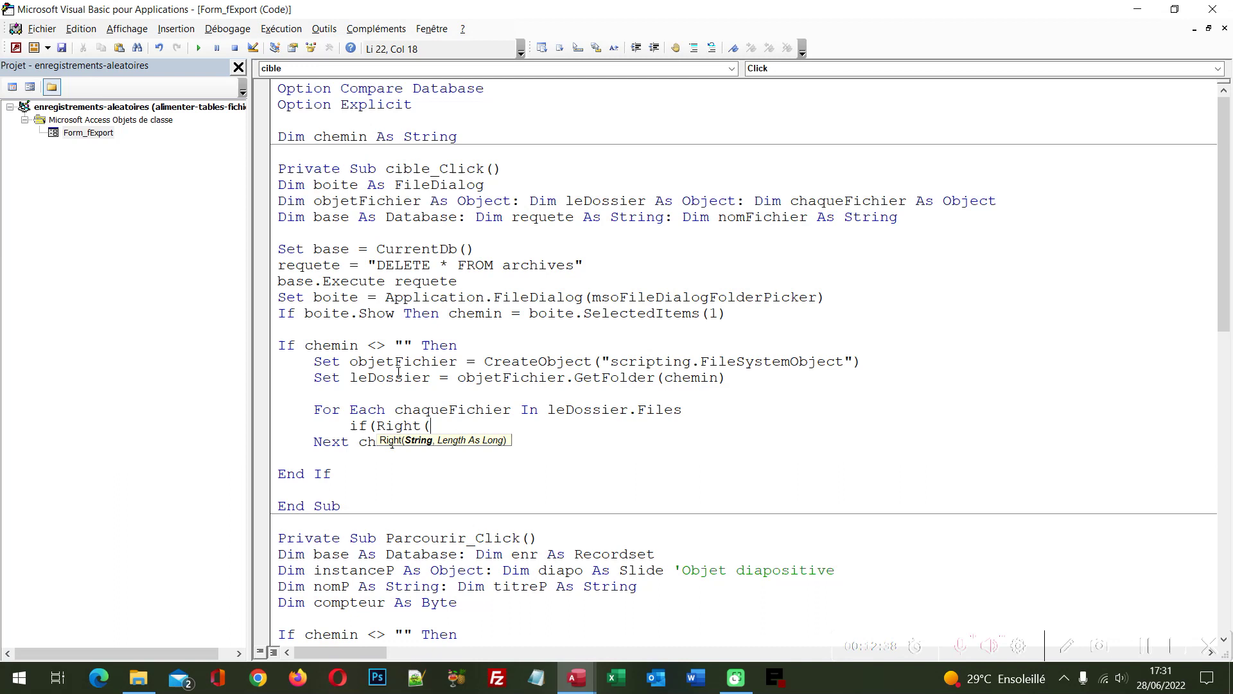
{"action": "type", "text": "chaq"}
{"action": "type", "text": "uefichier"}
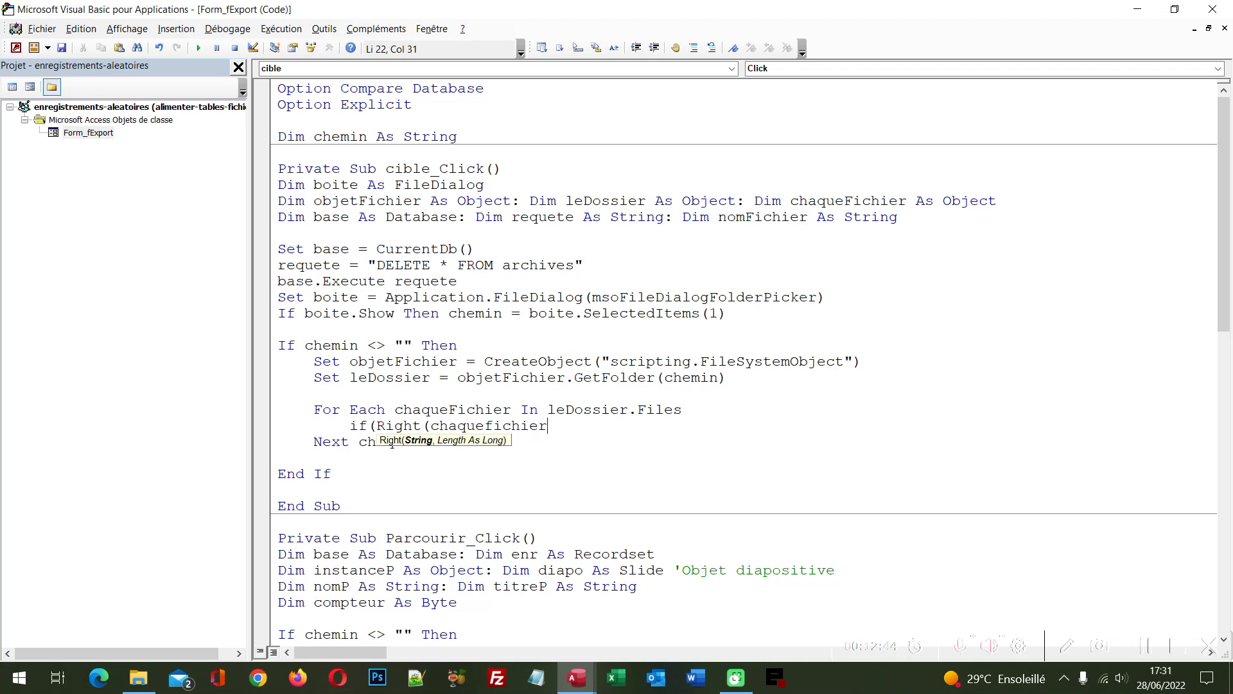
{"action": "type", "text": ".nam"}
{"action": "type", "text": "e"}
{"action": "type", "text": ")"}
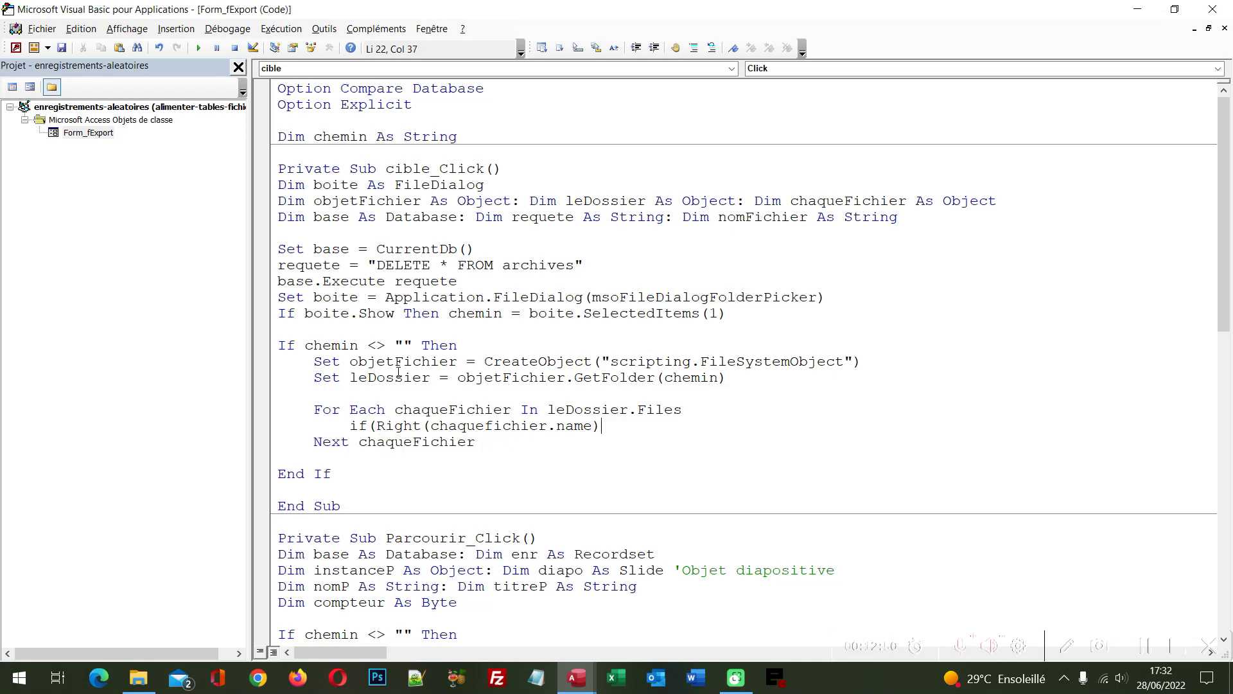
{"action": "type", "text": "="}
{"action": "type", "text": "\""}
{"action": "type", "text": "\""}
{"action": "key", "text": "Left"}
{"action": "type", "text": ".j"}
{"action": "type", "text": "pg"}
{"action": "type", "text": ") then"}
{"action": "key", "text": "Return"}
{"action": "key", "text": "Return"}
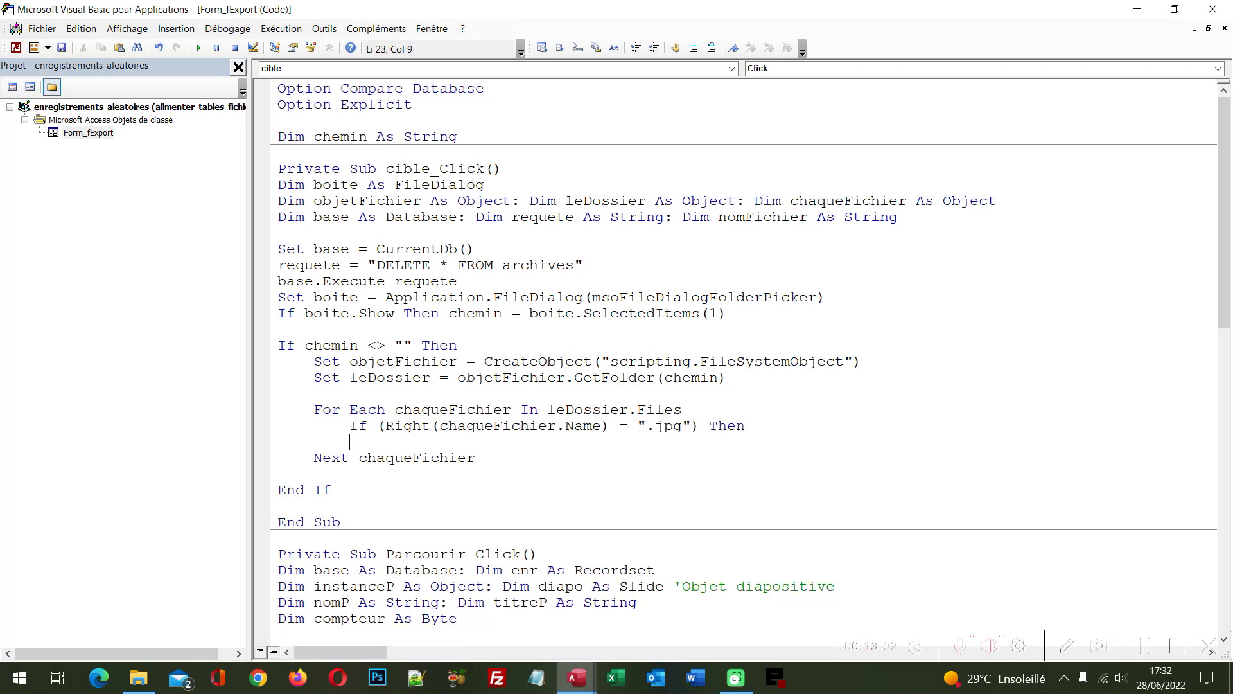
{"action": "type", "text": "end if"}
{"action": "key", "text": "Up"}
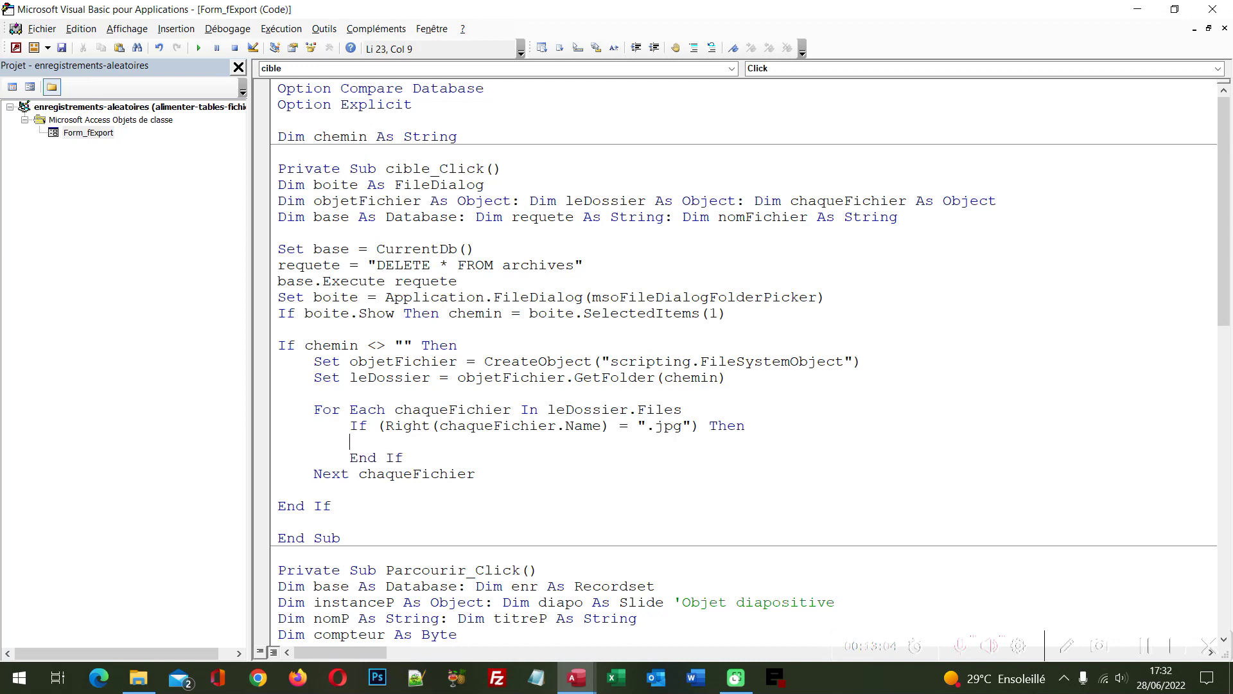
Step: Inside the .jpg block, start the line nomfichier = Mid(
{"action": "key", "text": "Tab"}
{"action": "type", "text": "no"}
{"action": "type", "text": "mfichier"}
{"action": "type", "text": "="}
{"action": "type", "text": "Mi"}
{"action": "type", "text": "d("}
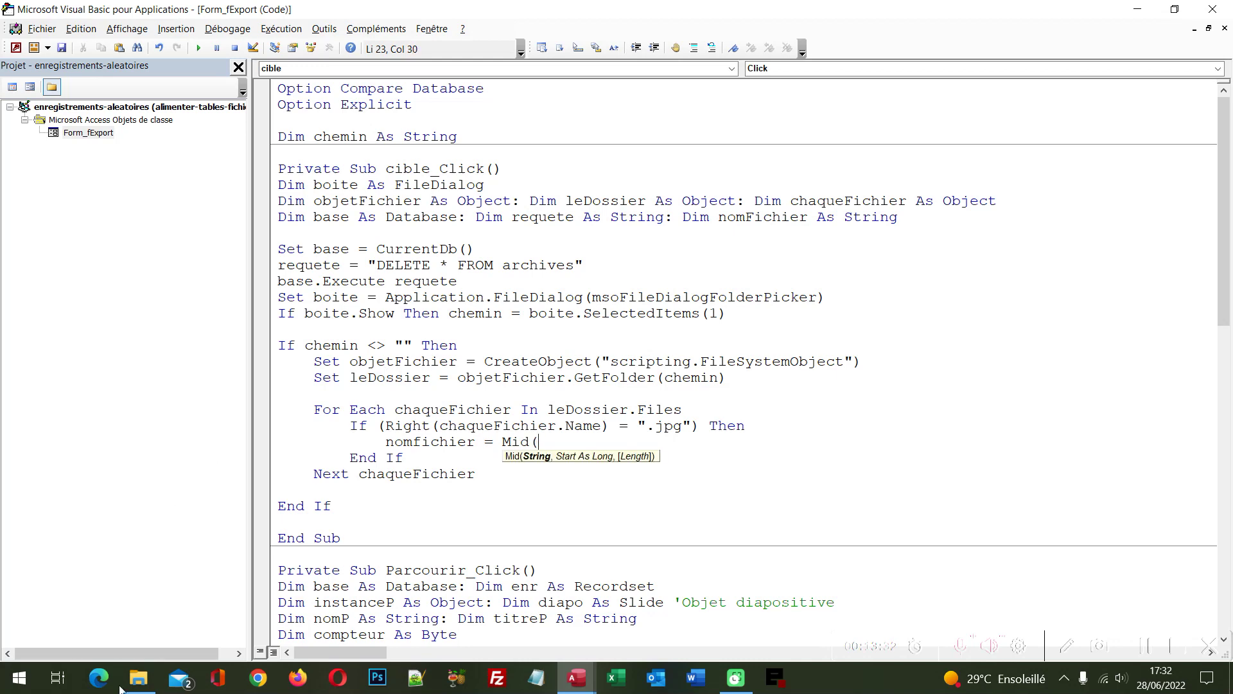
{"action": "left_click", "coordinate": [139, 678]}
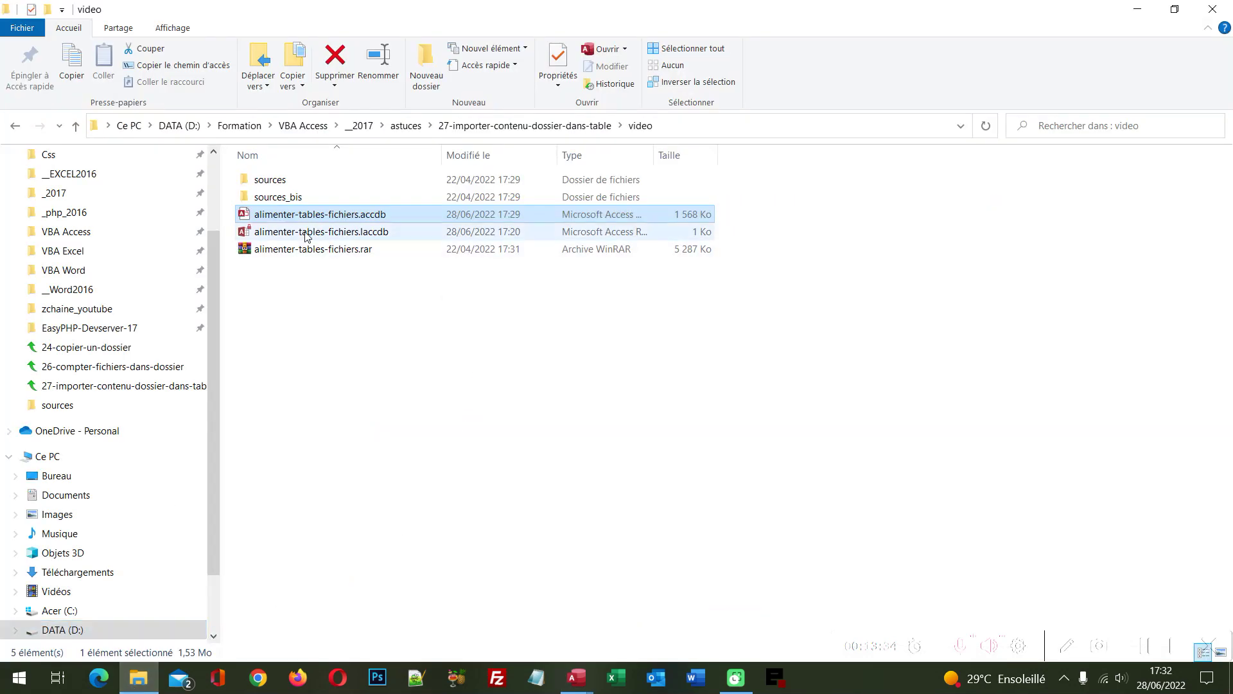
{"action": "double_click", "coordinate": [265, 179]}
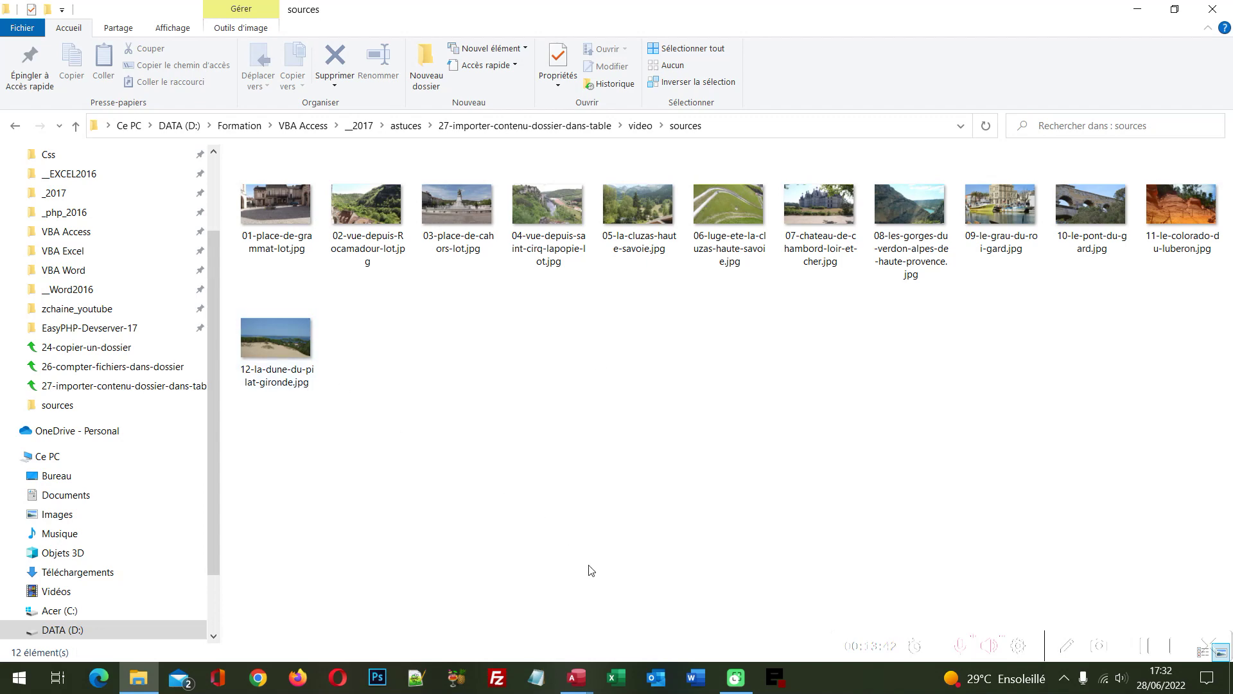
{"action": "mouse_move", "coordinate": [576, 678]}
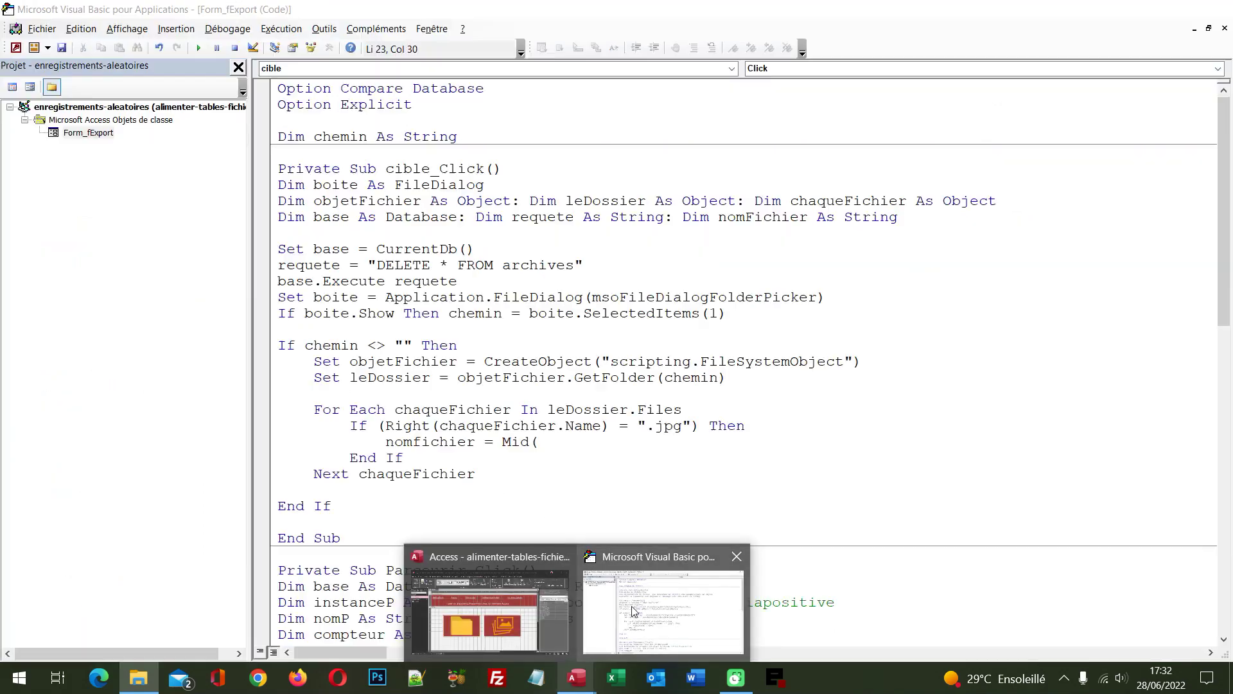
{"action": "left_click", "coordinate": [647, 554]}
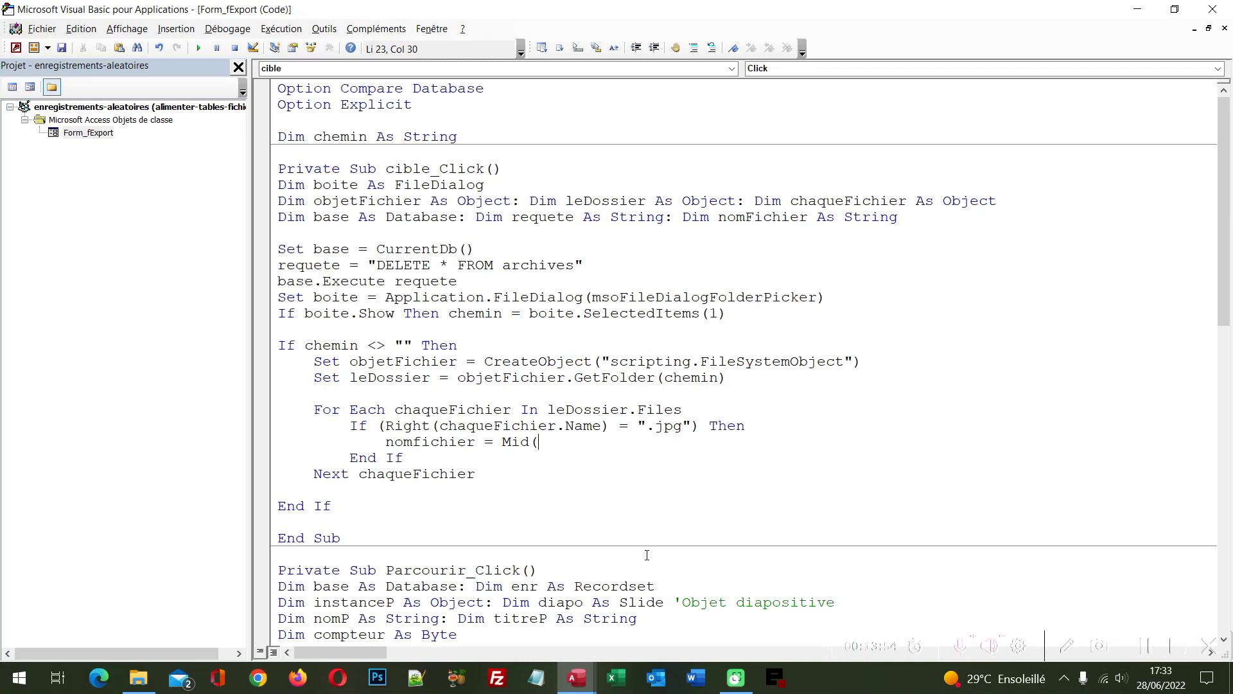
Step: Finish nomFichier = Mid(Replace(Replace(chaqueFichier.Name, "-", " "), ".jpg", ""), 4)
{"action": "type", "text": "chaq"}
{"action": "type", "text": "uefichier"}
{"action": "type", "text": ".name"}
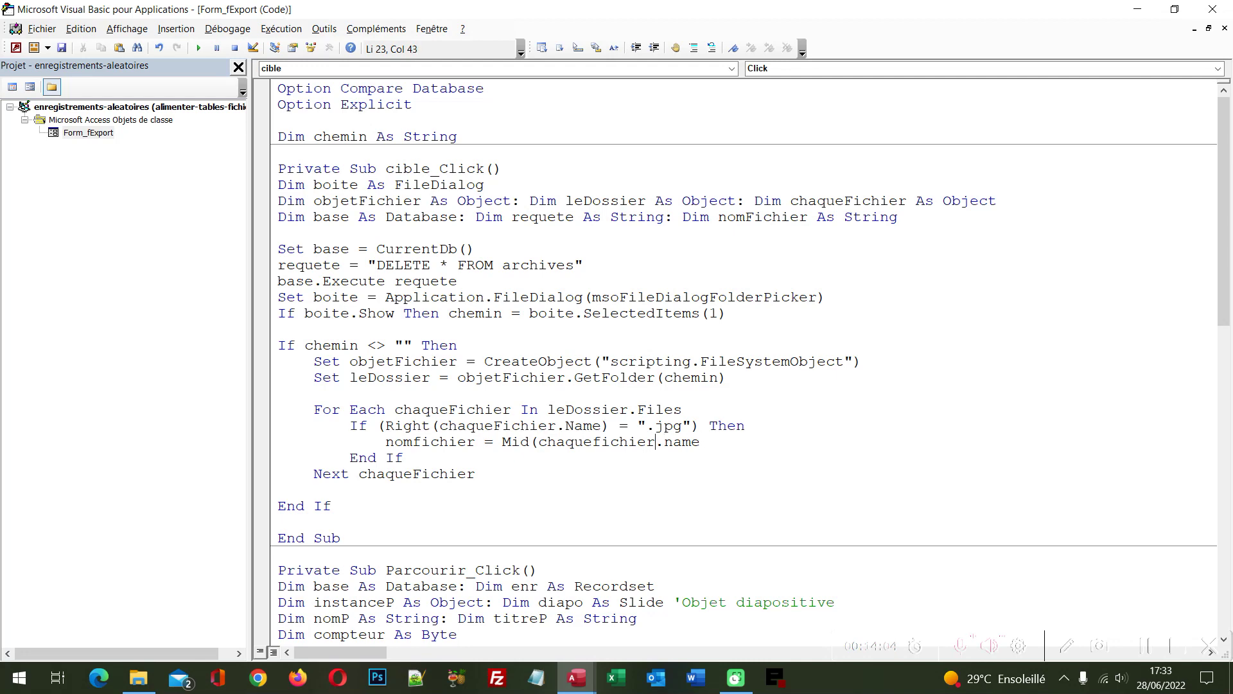
{"action": "key", "text": "ctrl+Left"}
{"action": "type", "text": "Replace"}
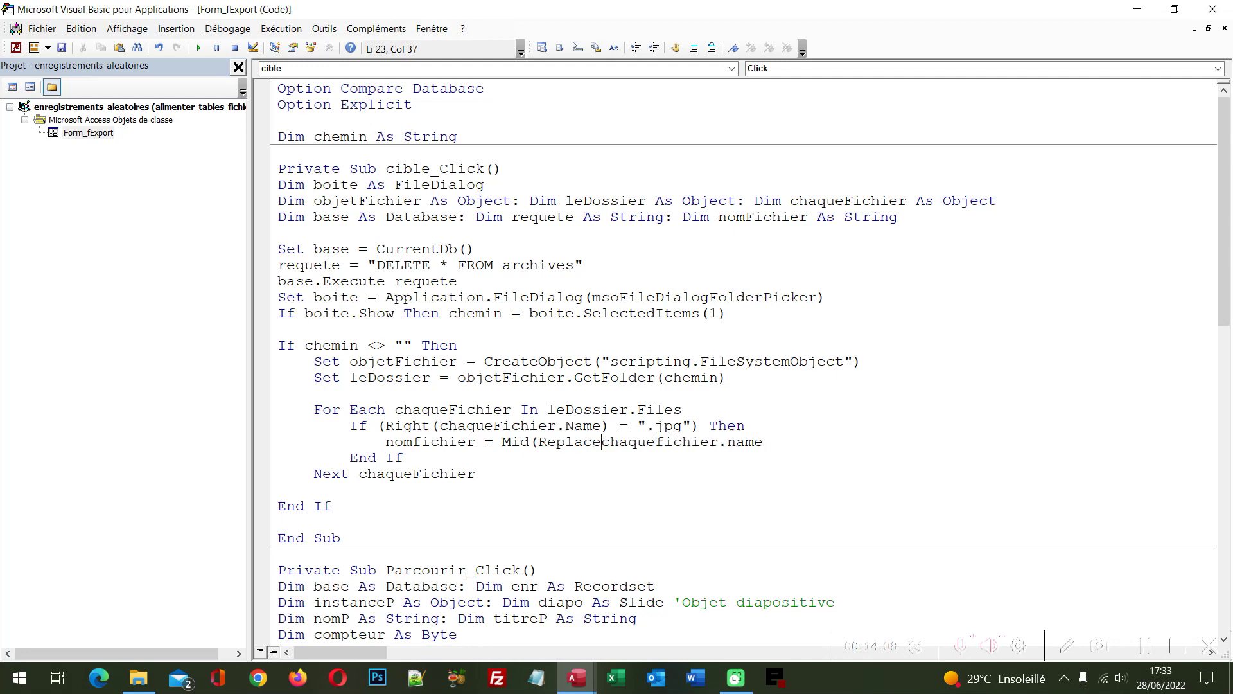
{"action": "type", "text": "("}
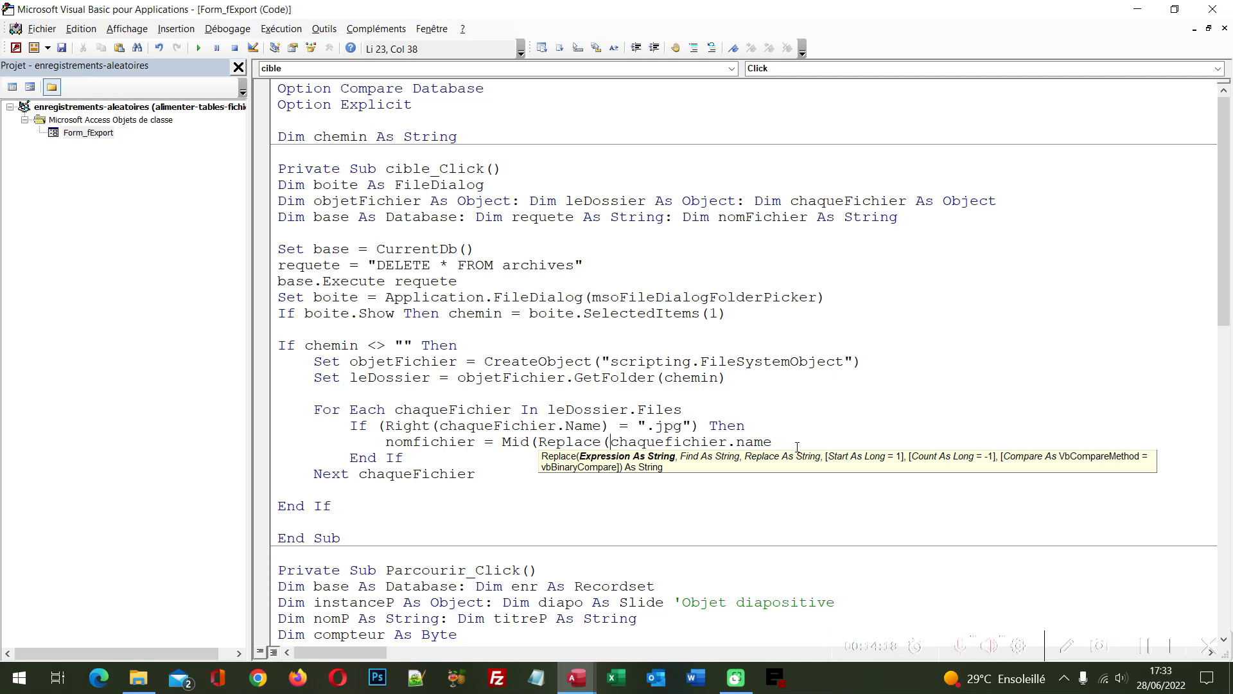
{"action": "type", "text": "Replace("}
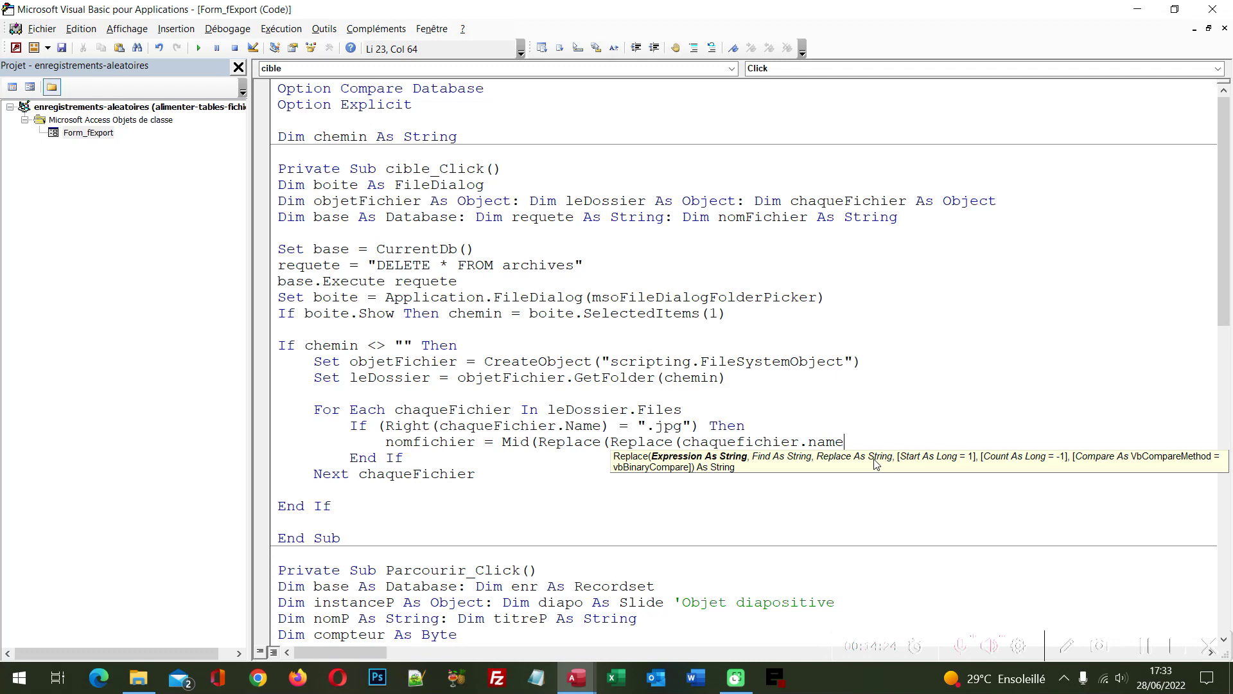
{"action": "type", "text": ","}
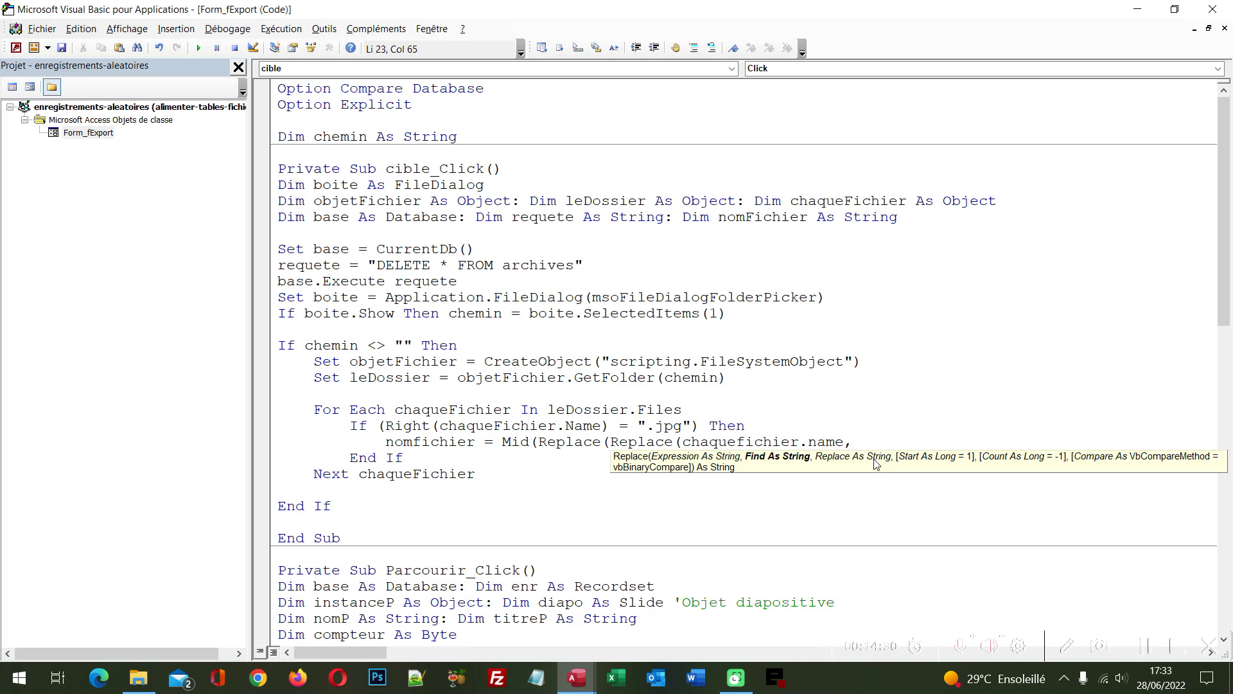
{"action": "type", "text": "\"-\""}
{"action": "type", "text": ","}
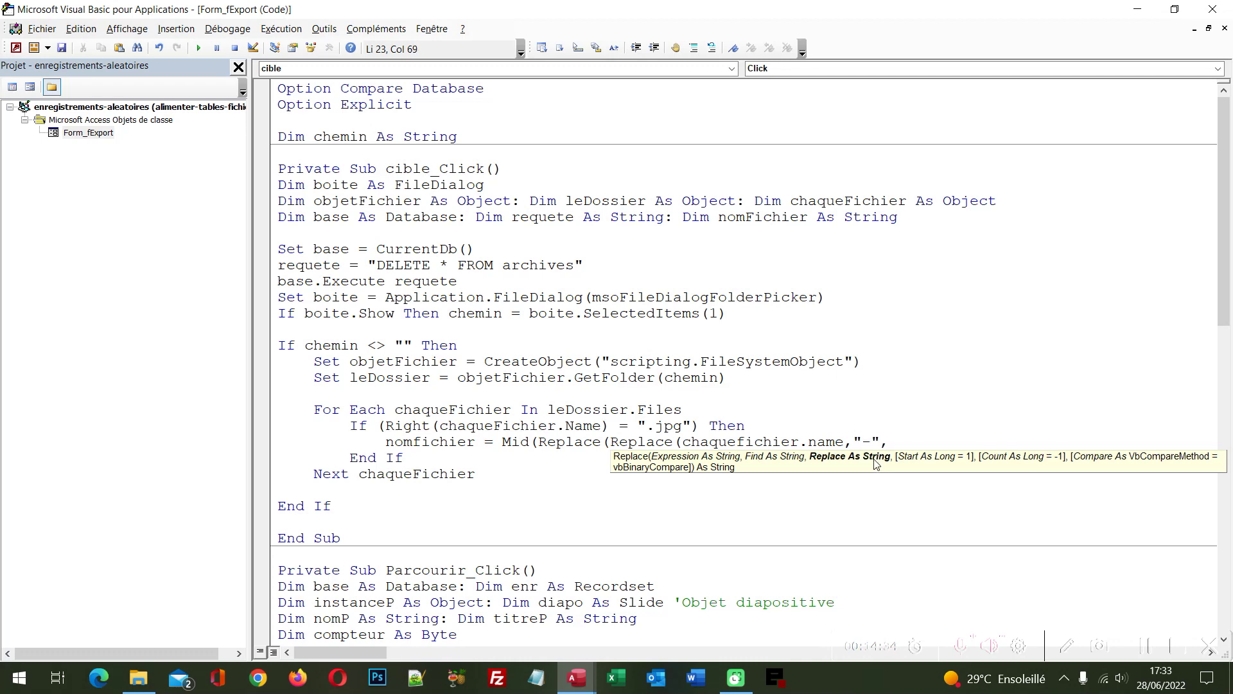
{"action": "type", "text": "\"\""}
{"action": "key", "text": "Left"}
{"action": "type", "text": "\""}
{"action": "type", "text": ")"}
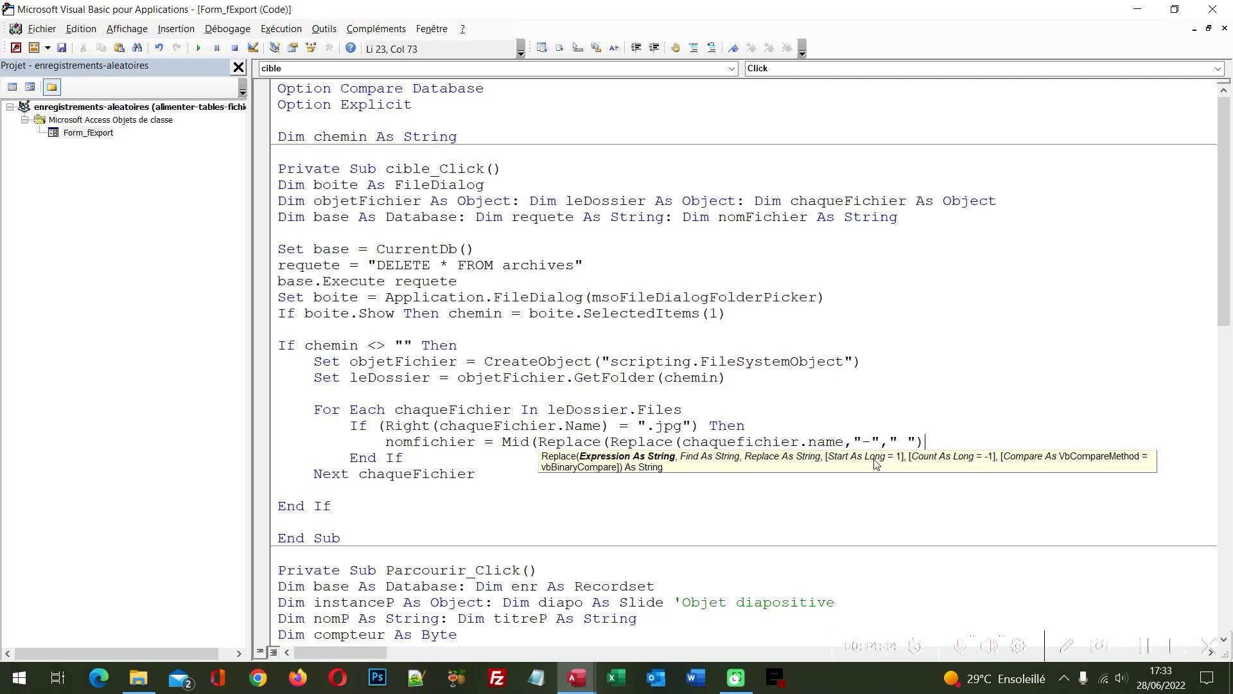
{"action": "type", "text": ","}
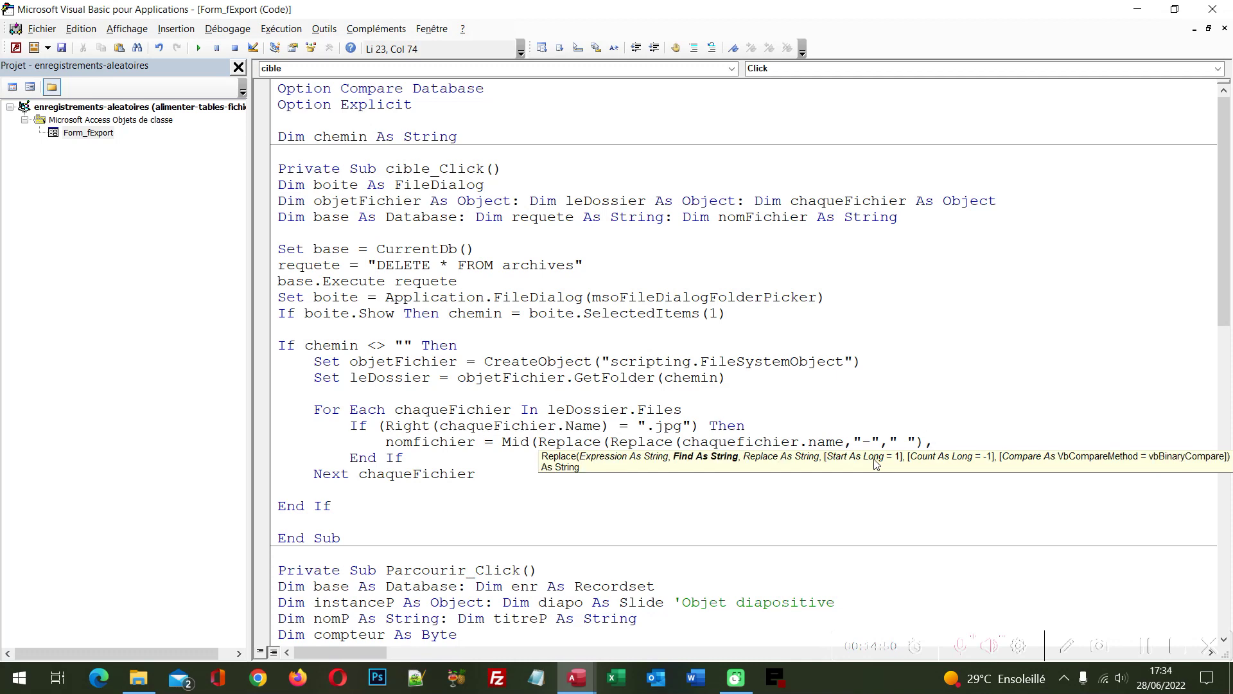
{"action": "type", "text": "\".jp"}
{"action": "type", "text": "g\""}
{"action": "type", "text": ","}
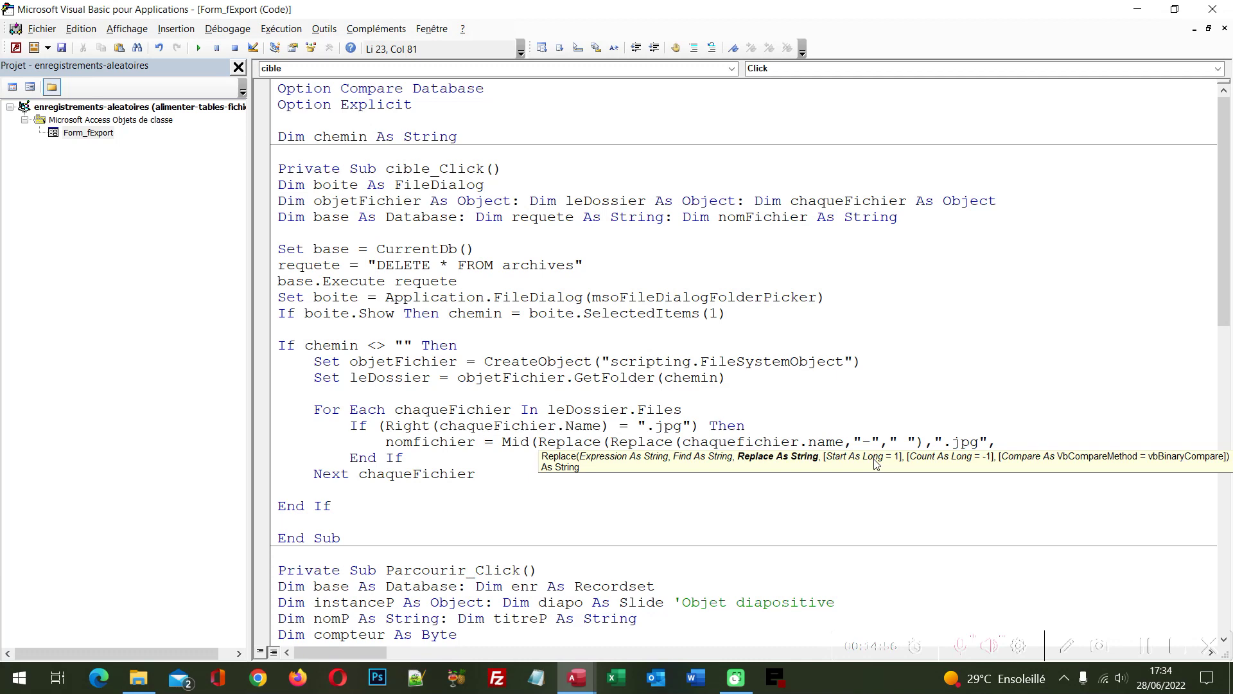
{"action": "type", "text": "\"\""}
{"action": "type", "text": ")"}
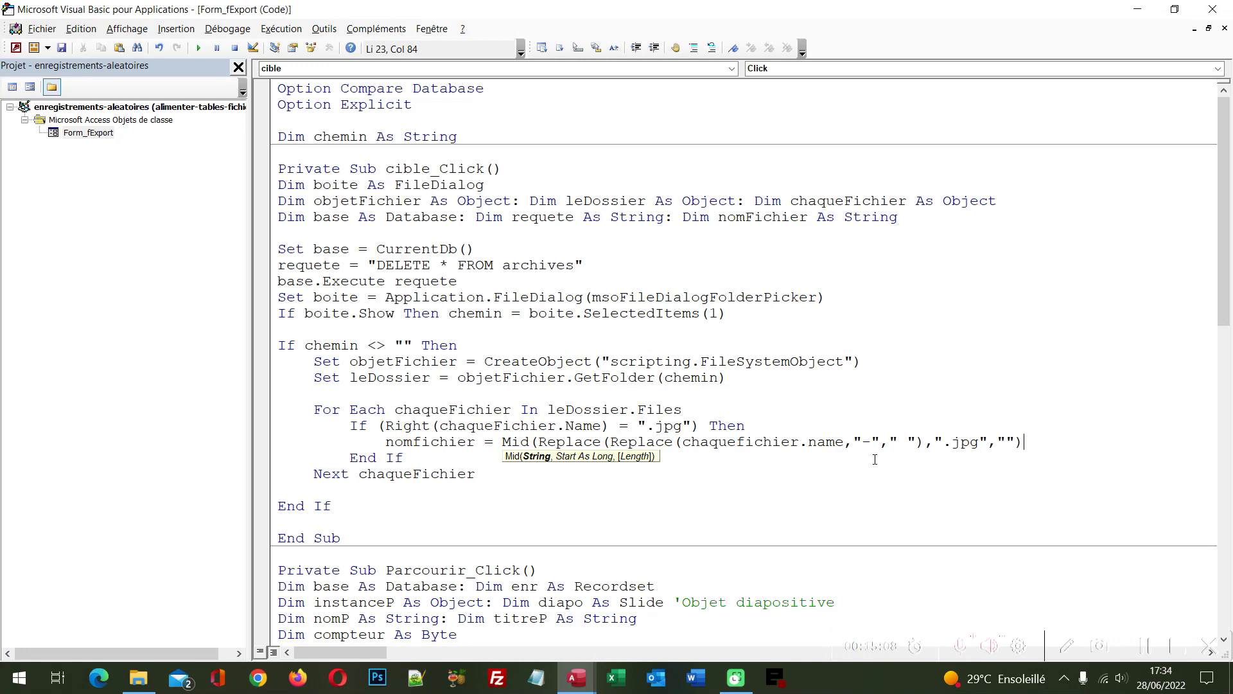
{"action": "type", "text": ","}
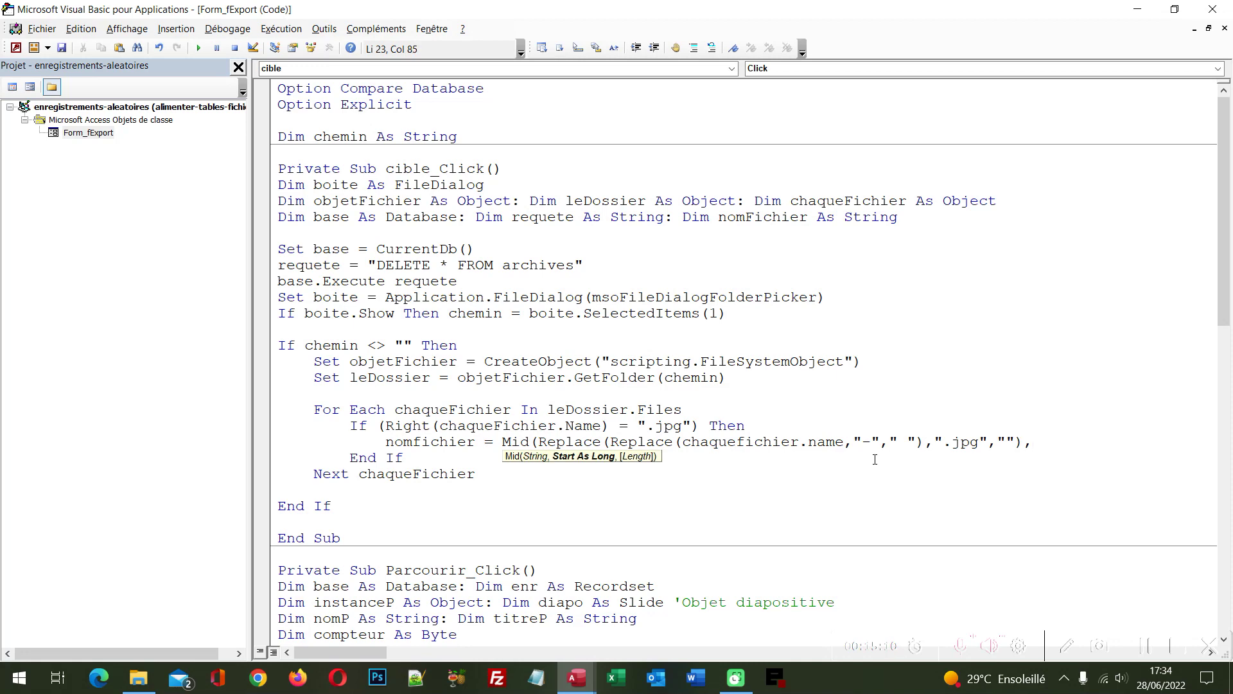
{"action": "type", "text": "4"}
{"action": "type", "text": ")"}
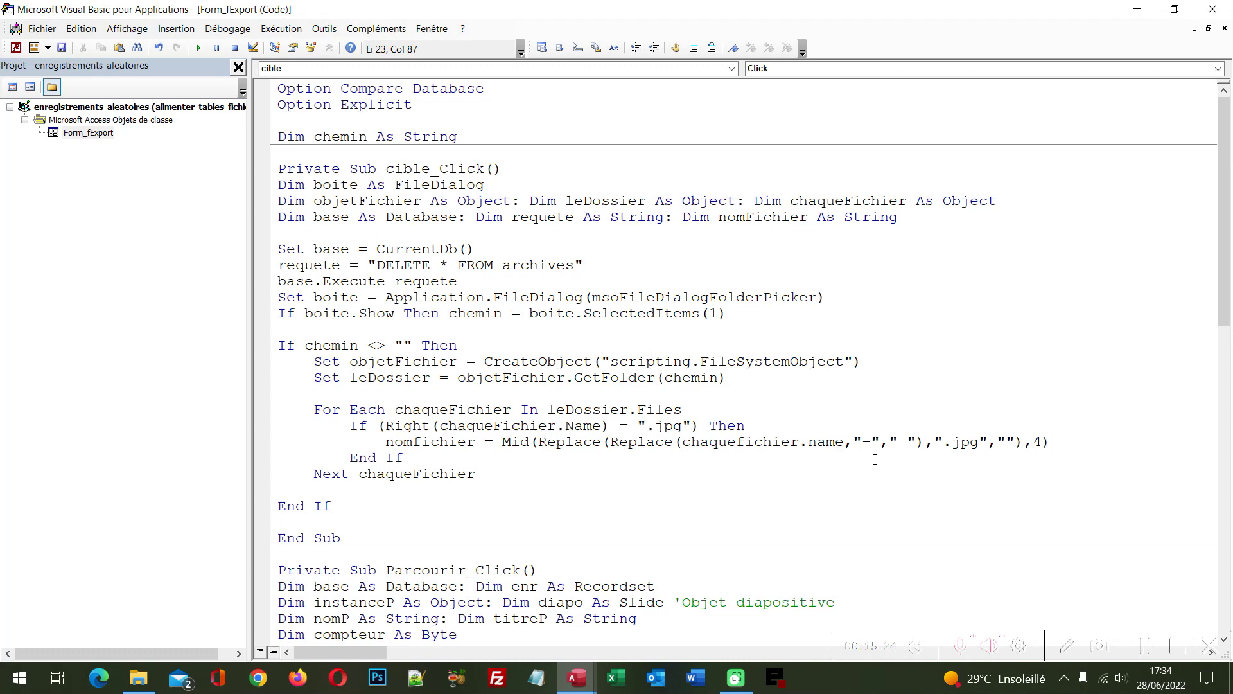
{"action": "key", "text": "Return"}
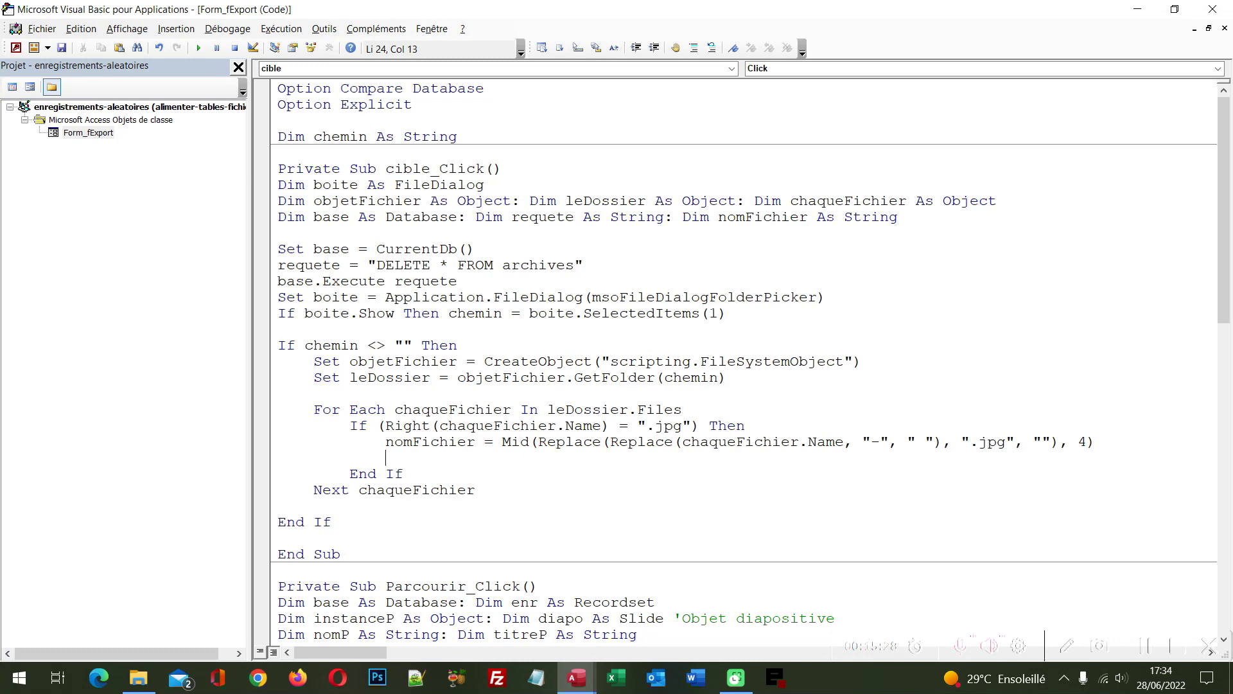
Step: Add nomFichier = UCase(Left(nomFichier, 1)) & Mid(nomFichier, 2) on the next line
{"action": "double_click", "coordinate": [429, 441]}
{"action": "key", "text": "ctrl+c"}
{"action": "key", "text": "Down"}
{"action": "key", "text": "ctrl+v"}
{"action": "type", "text": "= "}
{"action": "type", "text": "U"}
{"action": "type", "text": "Case("}
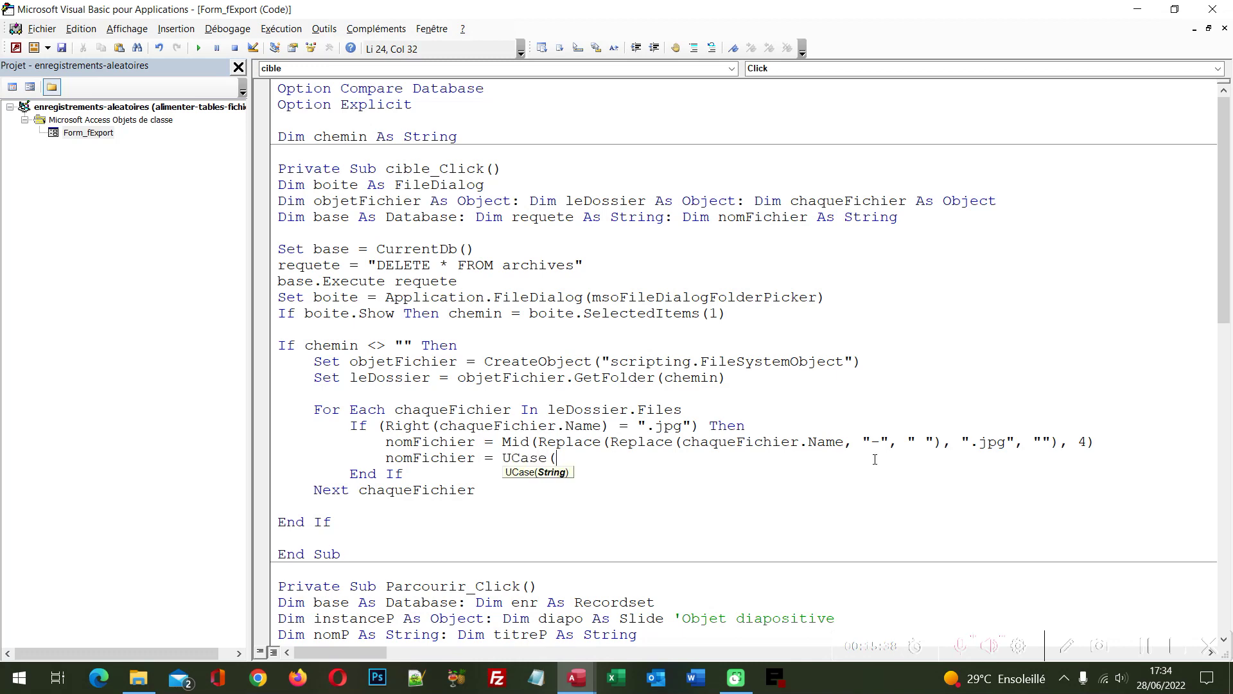
{"action": "type", "text": "Le"}
{"action": "type", "text": "ft"}
{"action": "type", "text": "("}
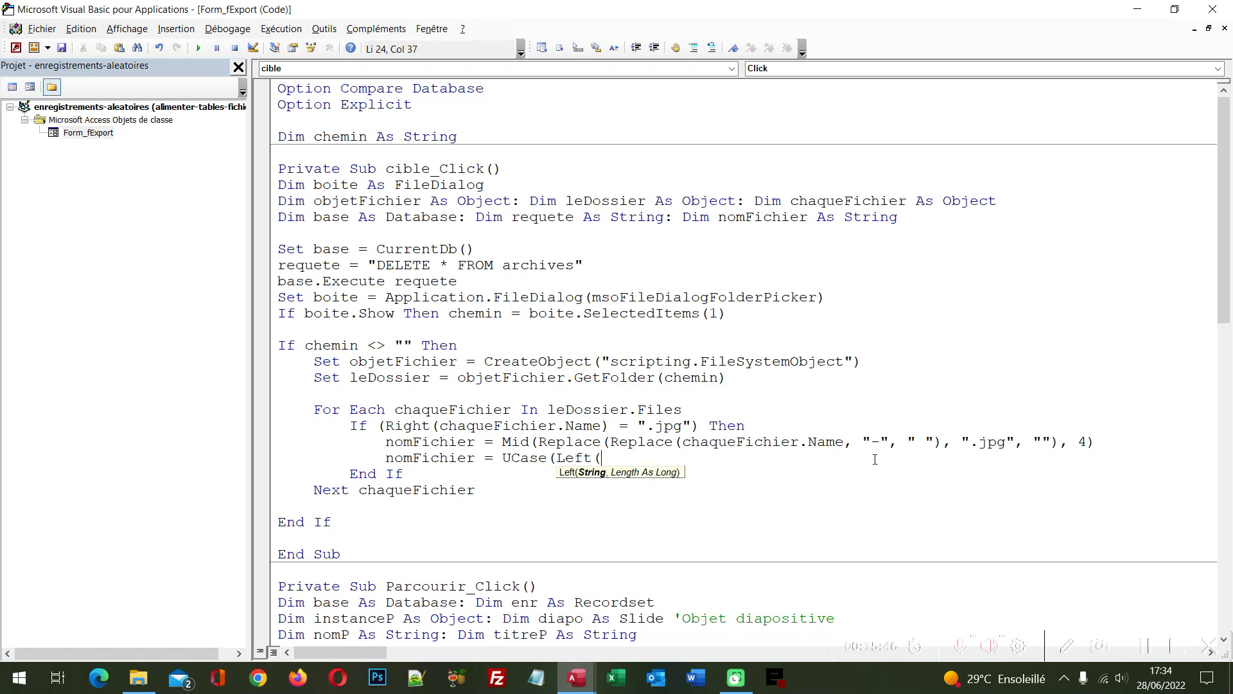
{"action": "type", "text": "nom"}
{"action": "type", "text": "Fichier"}
{"action": "type", "text": ","}
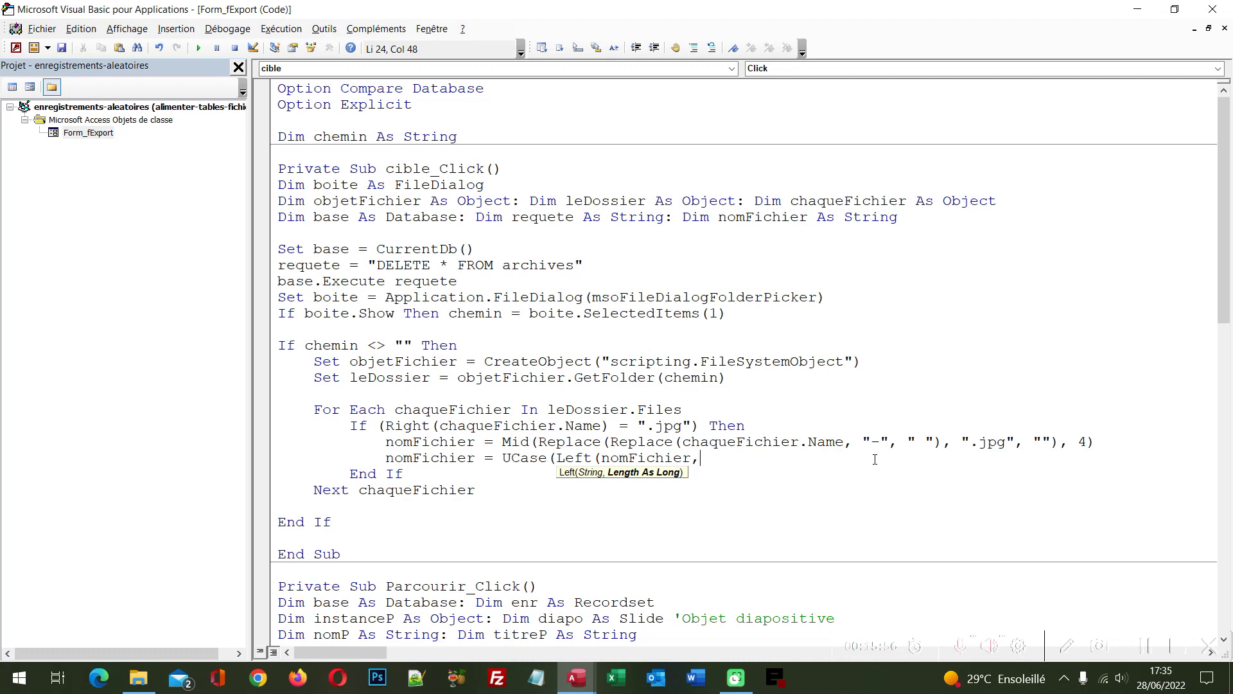
{"action": "type", "text": "1"}
{"action": "type", "text": ")"}
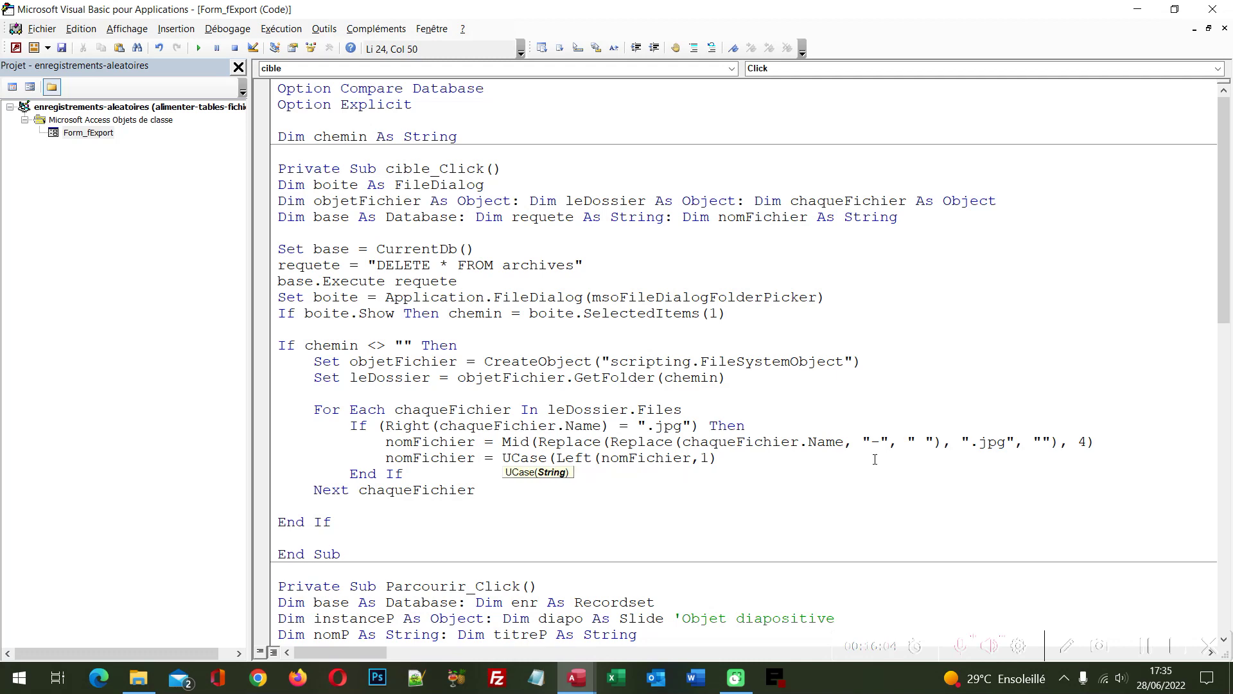
{"action": "type", "text": ") "}
{"action": "type", "text": "& M"}
{"action": "type", "text": "id"}
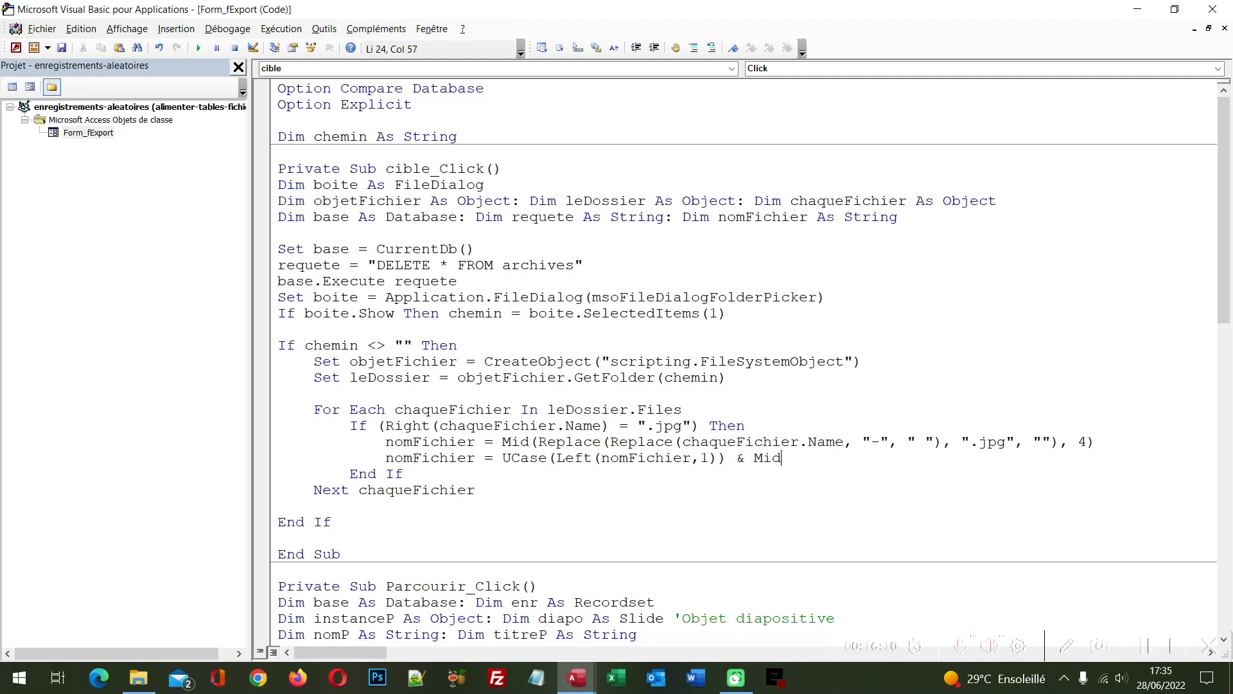
{"action": "type", "text": "(nom"}
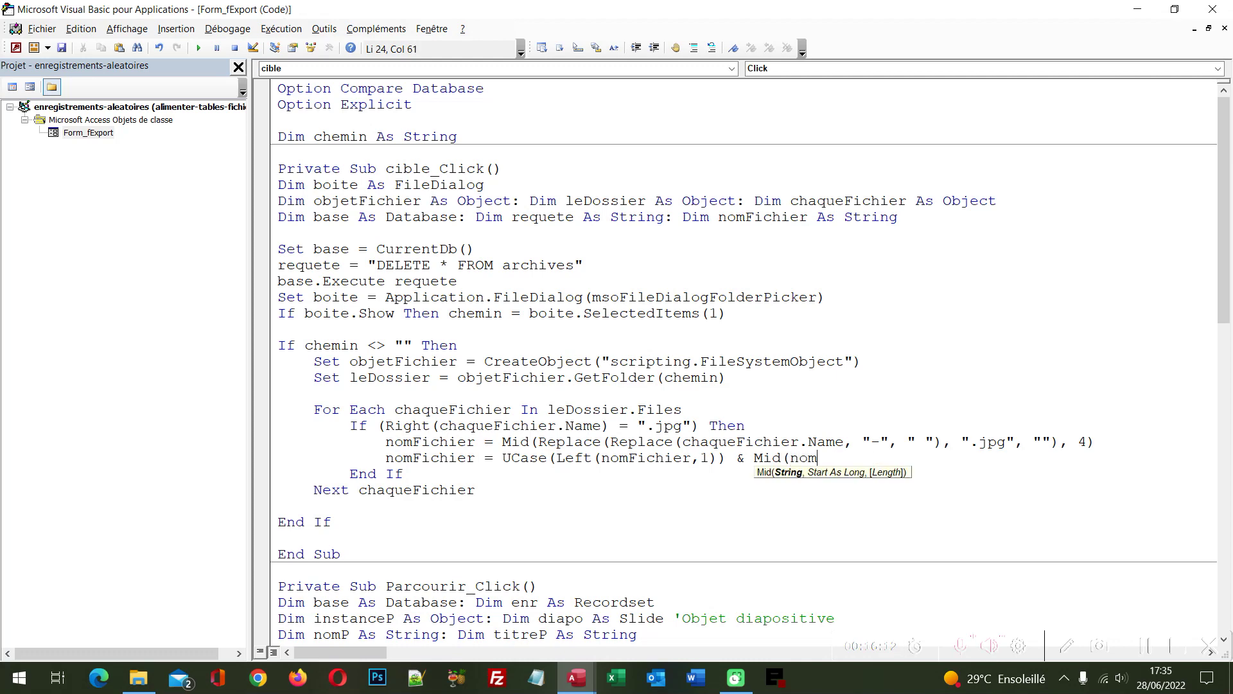
{"action": "type", "text": "fichier,"}
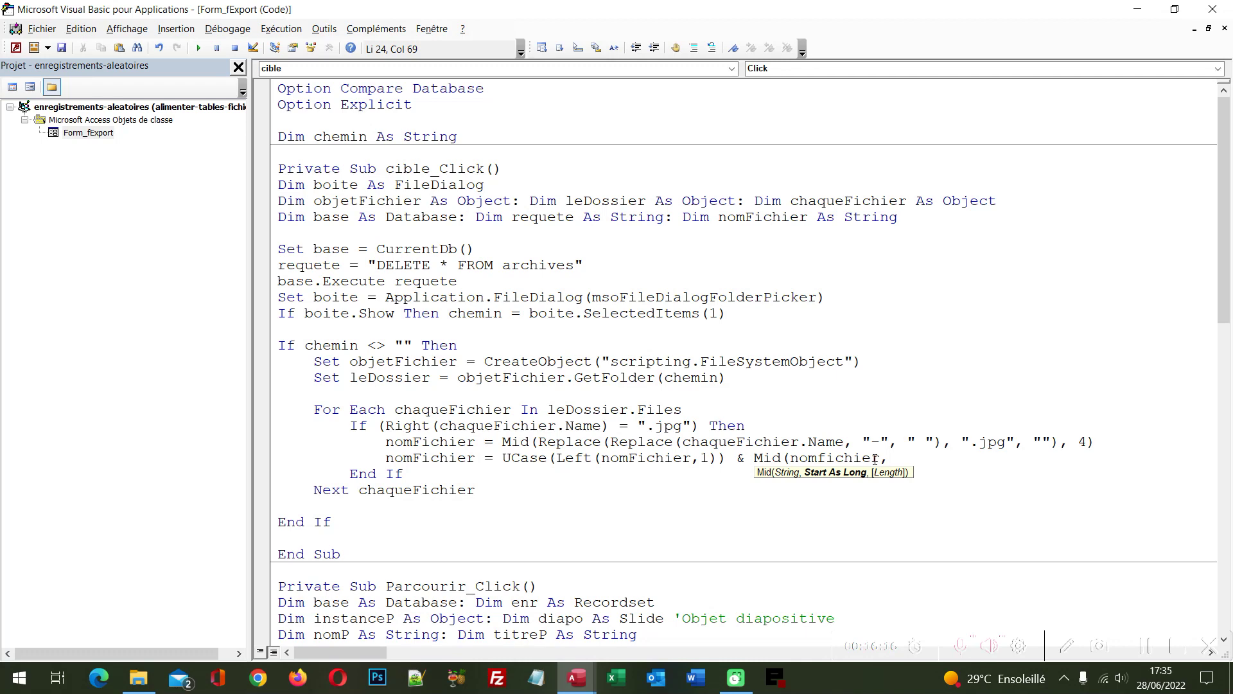
{"action": "type", "text": "2)"}
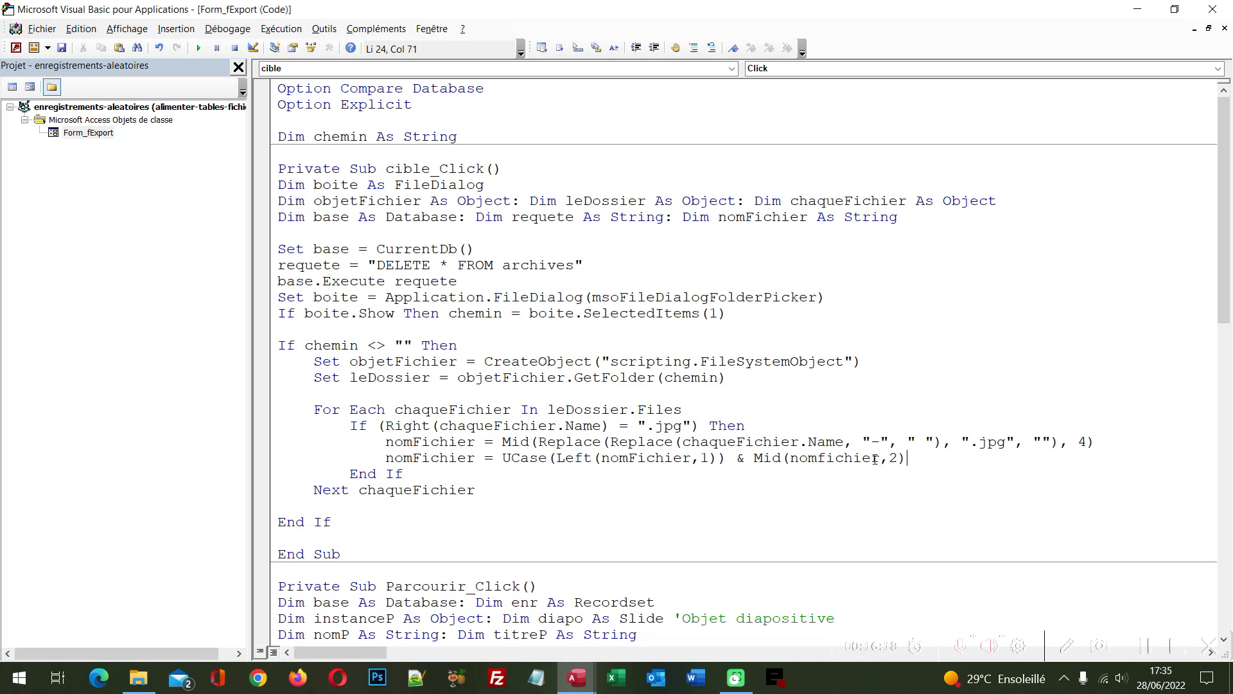
{"action": "key", "text": "Up"}
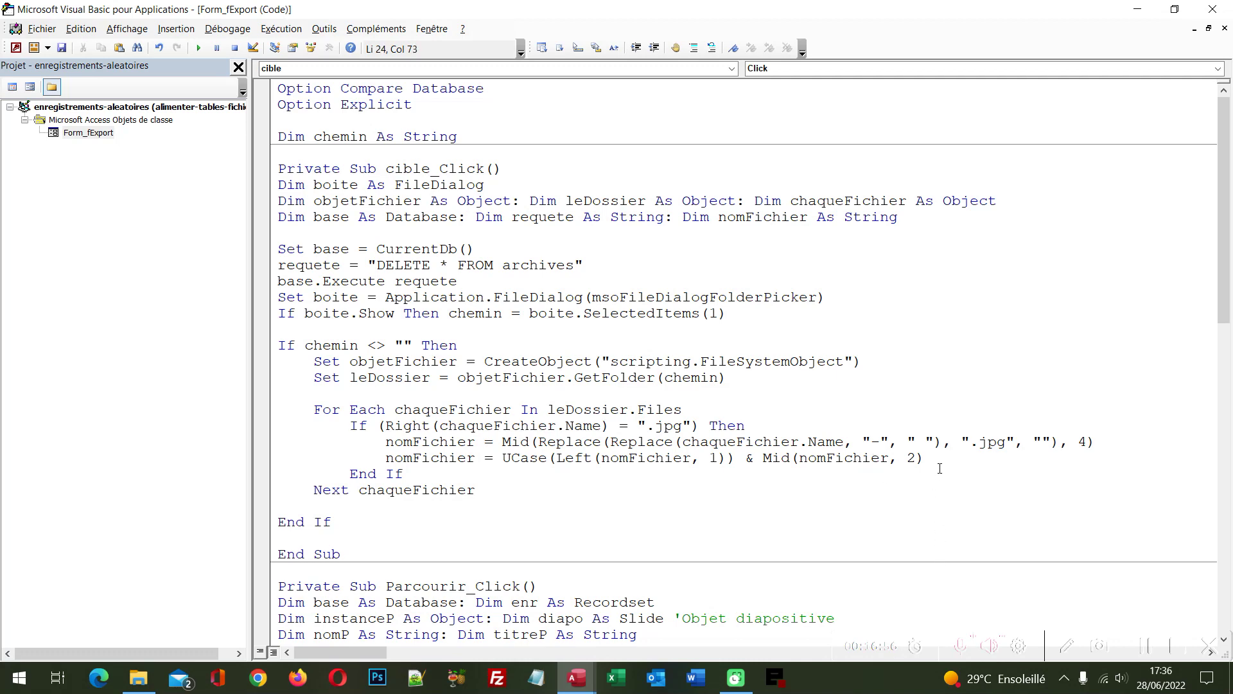
Step: Add a requete line building INSERT INTO archives (a_titre, a_image) VALUES from nomfichier and chaquefichier.name
{"action": "key", "text": "Return"}
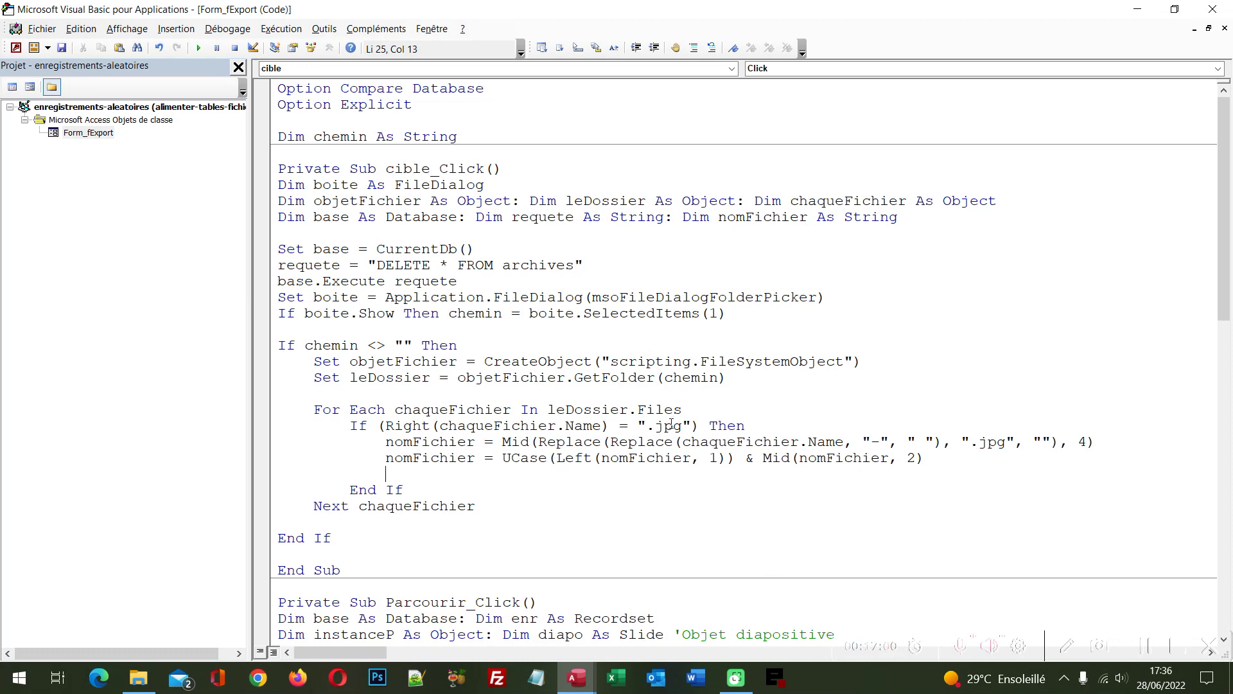
{"action": "type", "text": "requ"}
{"action": "type", "text": "ete = "}
{"action": "type", "text": "\""}
{"action": "type", "text": "INSERT IN"}
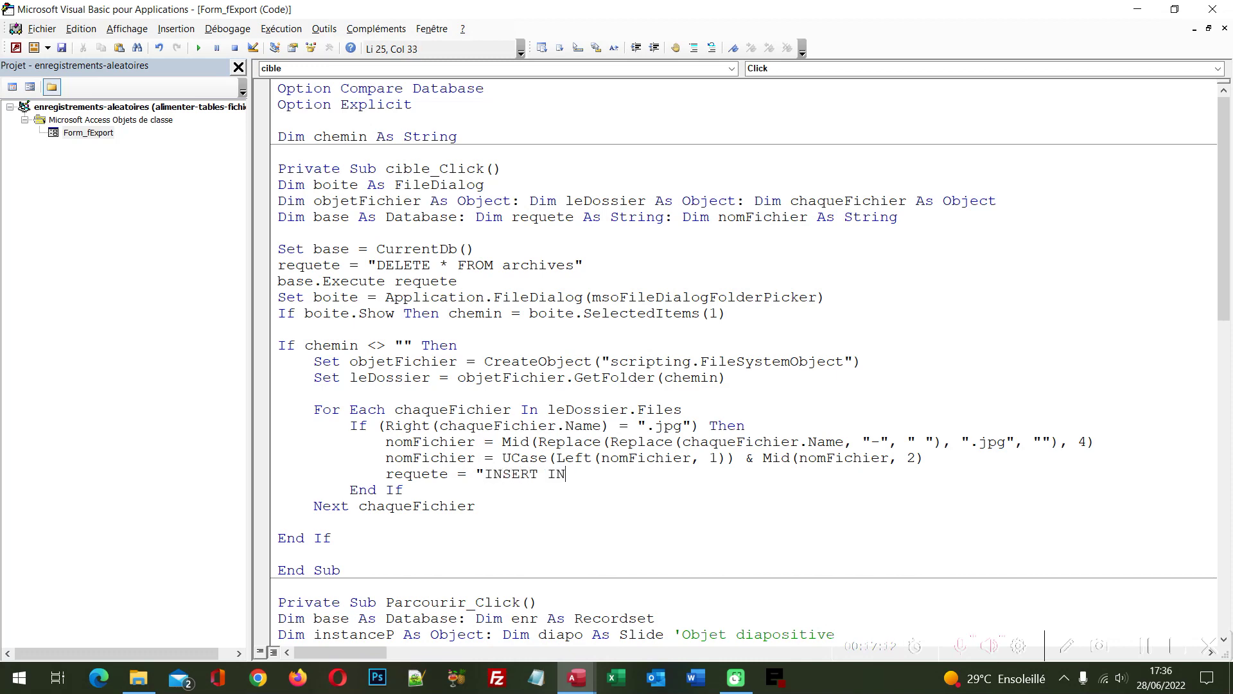
{"action": "type", "text": "TO "}
{"action": "type", "text": "archi"}
{"action": "type", "text": "ves ("}
{"action": "type", "text": "a_tit"}
{"action": "type", "text": "re,"}
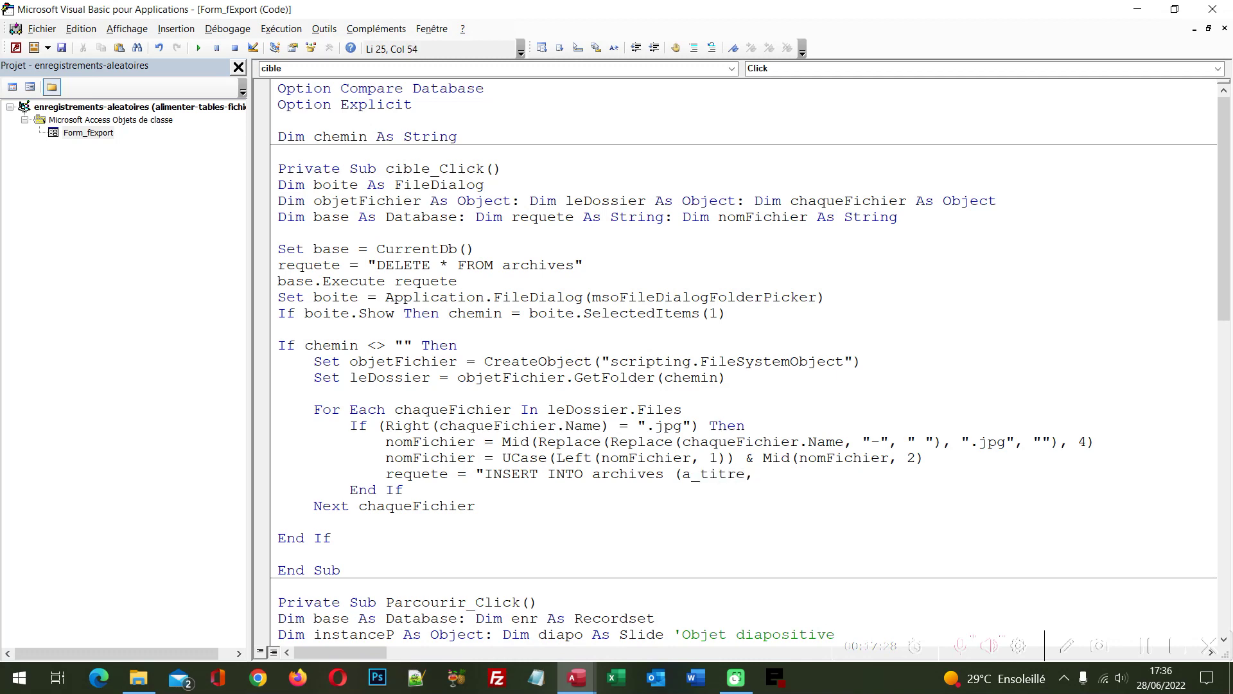
{"action": "type", "text": " a_"}
{"action": "type", "text": "image) "}
{"action": "type", "text": "VALUE"}
{"action": "type", "text": "S ("}
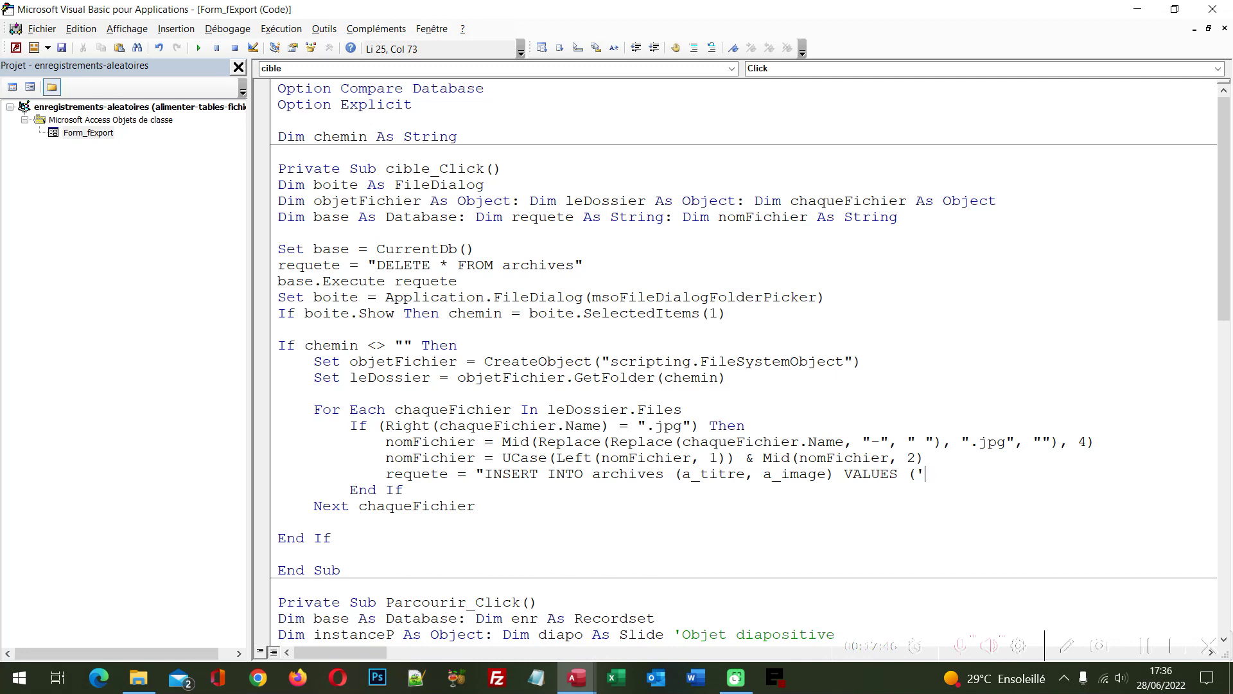
{"action": "type", "text": "\" "}
{"action": "type", "text": "& "}
{"action": "type", "text": "nomfichier"}
{"action": "type", "text": "& \""}
{"action": "type", "text": "'"}
{"action": "type", "text": ", "}
{"action": "type", "text": "'"}
{"action": "type", "text": "\" "}
{"action": "type", "text": "& "}
{"action": "type", "text": "cha"}
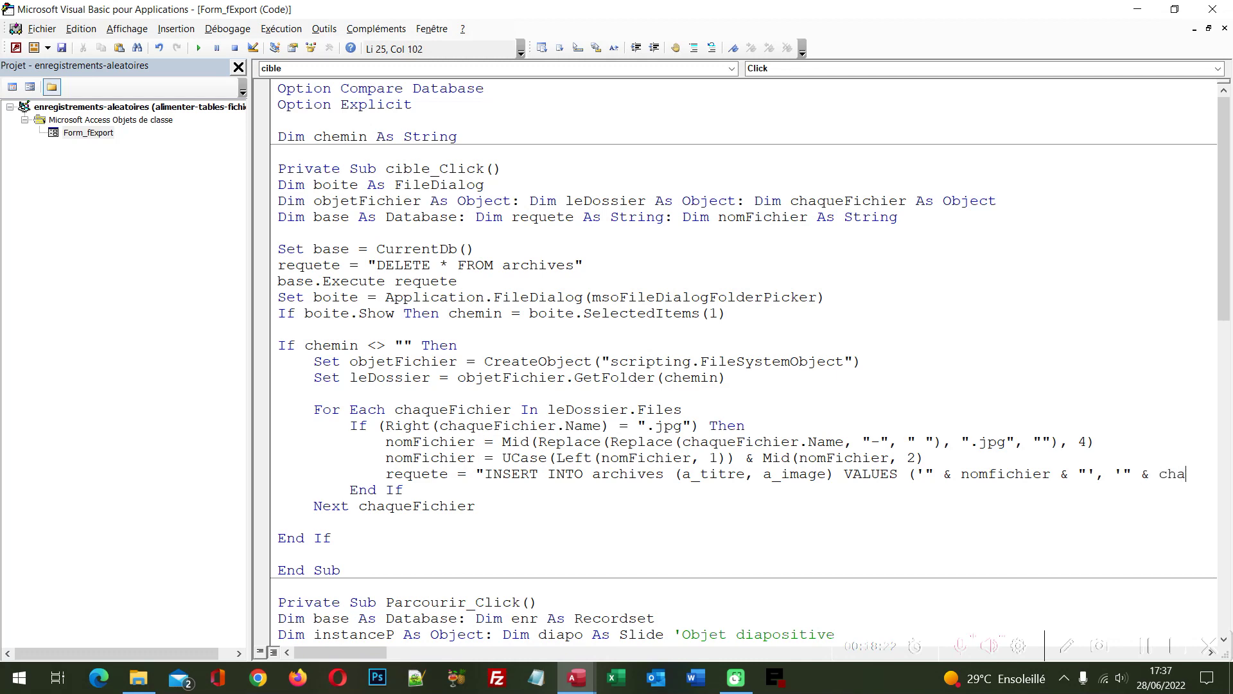
{"action": "type", "text": "quefichie"}
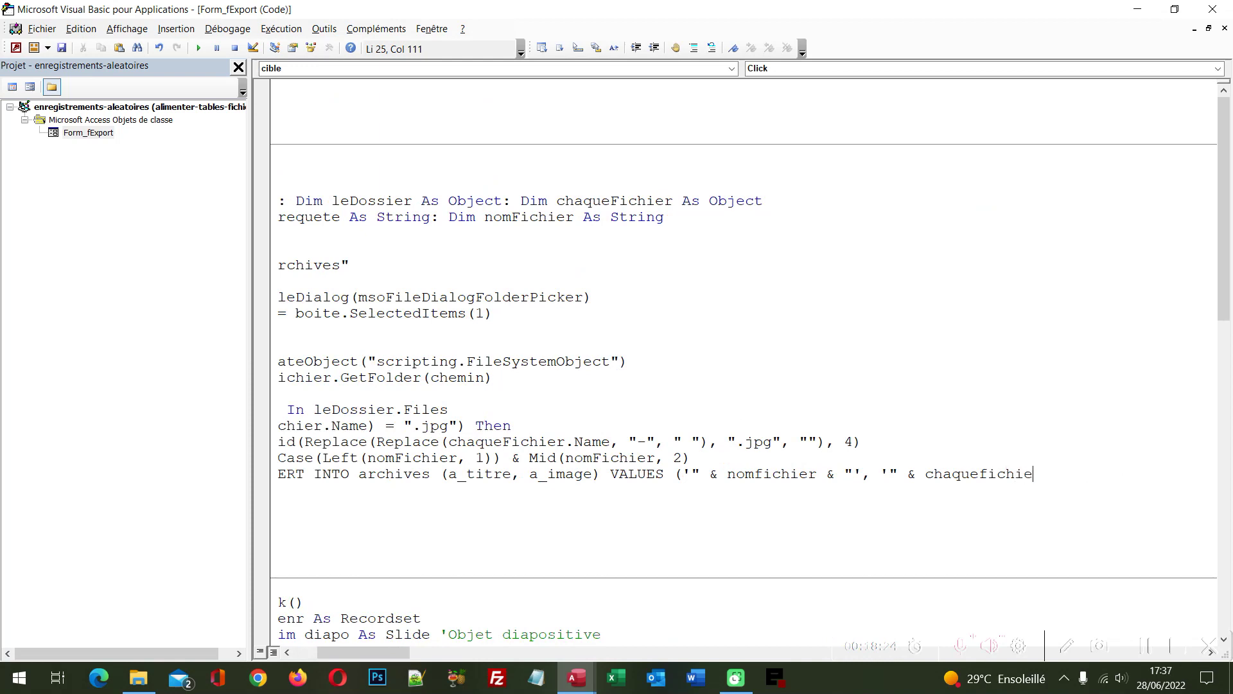
{"action": "type", "text": "r."}
{"action": "type", "text": "n"}
{"action": "type", "text": "ame & \""}
{"action": "type", "text": ")"}
{"action": "type", "text": "\""}
Step: Add a base.Execute requete line below the INSERT statement so each .jpg gets inserted
{"action": "key", "text": "Return"}
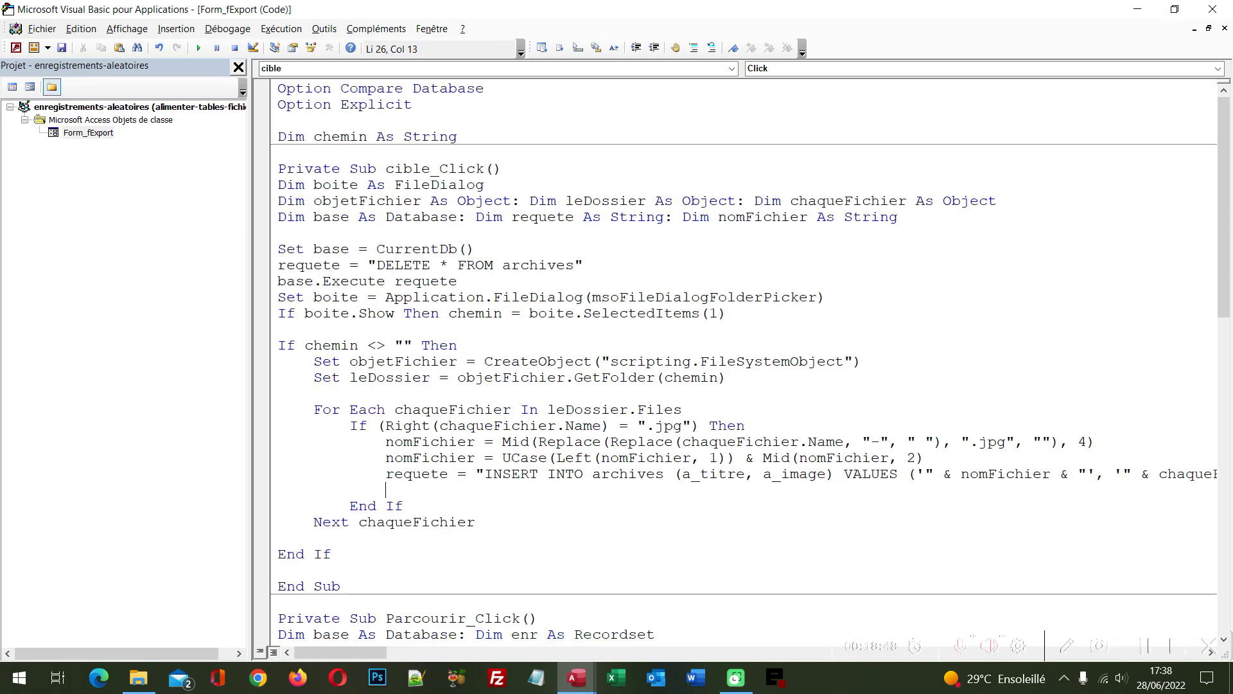
{"action": "type", "text": "base."}
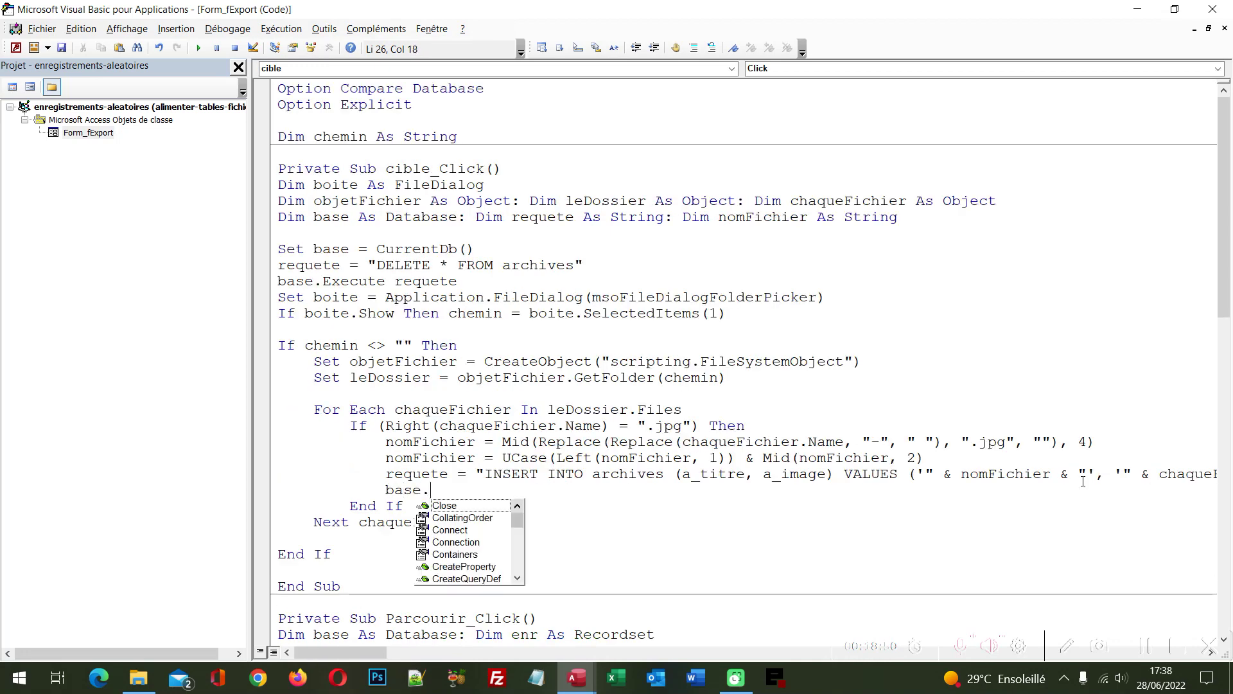
{"action": "type", "text": "e"}
{"action": "key", "text": "Tab"}
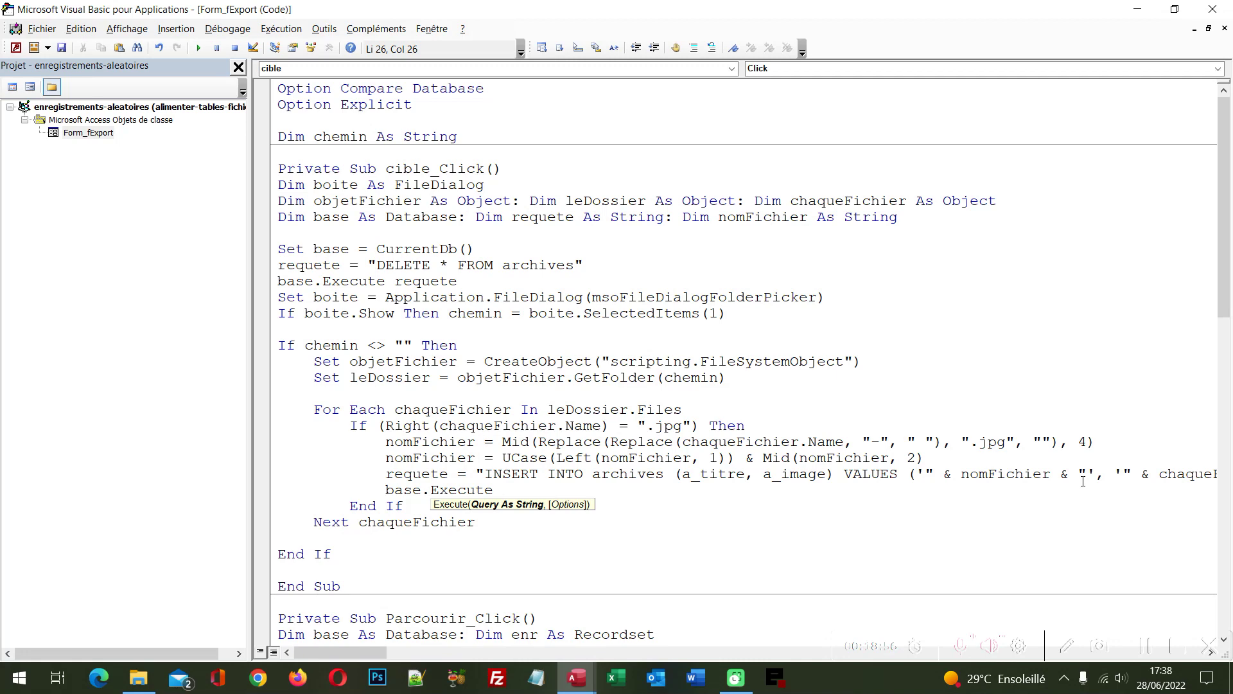
{"action": "type", "text": "requete"}
{"action": "key", "text": "Up"}
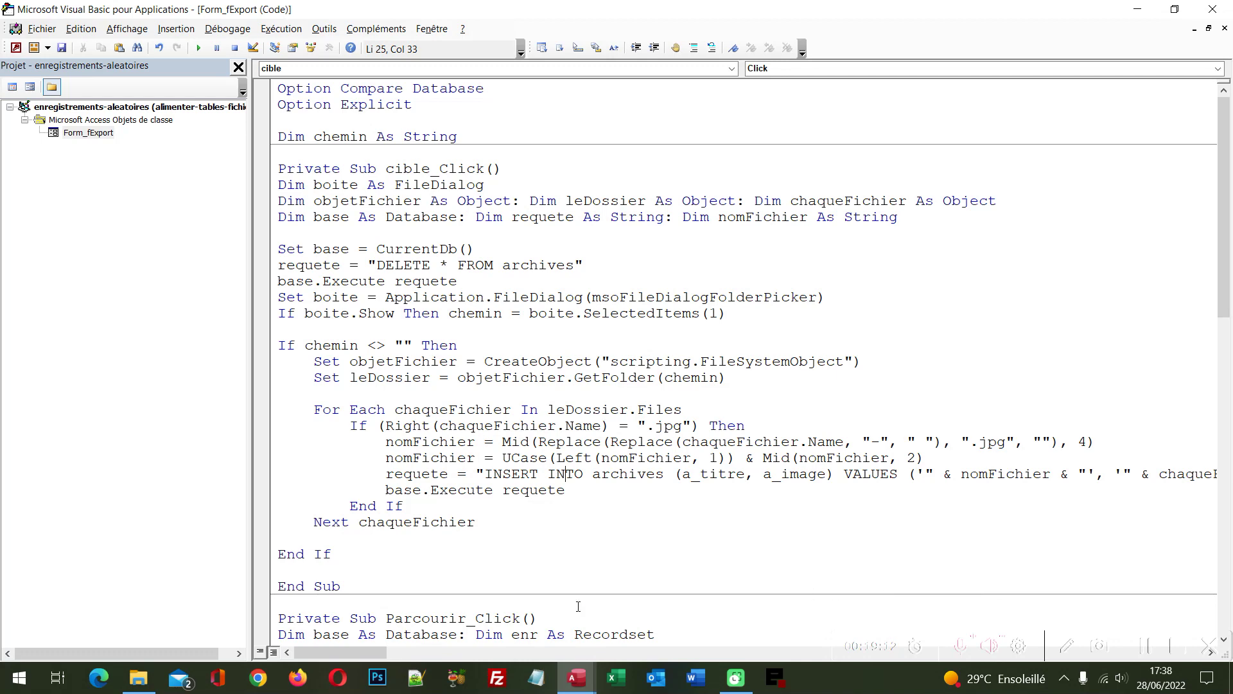
Step: After the End If block, add base.Close followed by Set base = Nothing
{"action": "left_click", "coordinate": [363, 551]}
{"action": "key", "text": "Return"}
{"action": "key", "text": "Return"}
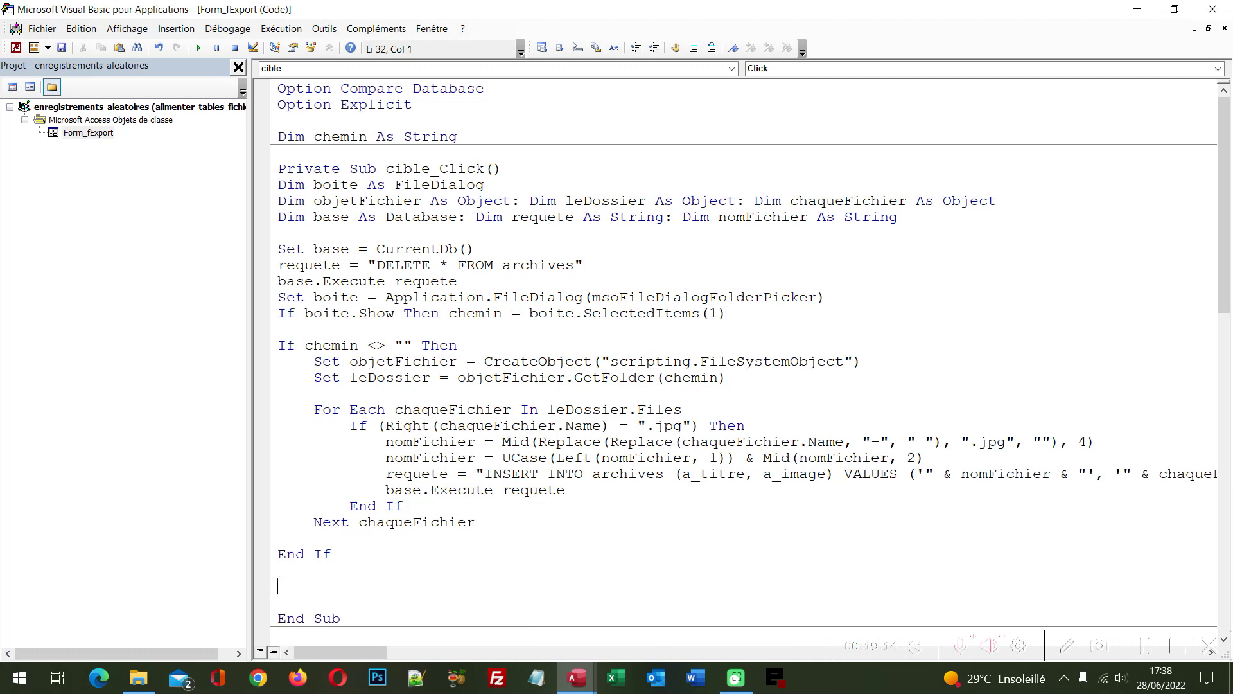
{"action": "scroll", "coordinate": [423, 543], "scroll_direction": "down", "scroll_amount": 1}
{"action": "scroll", "coordinate": [475, 508], "scroll_direction": "down", "scroll_amount": 2}
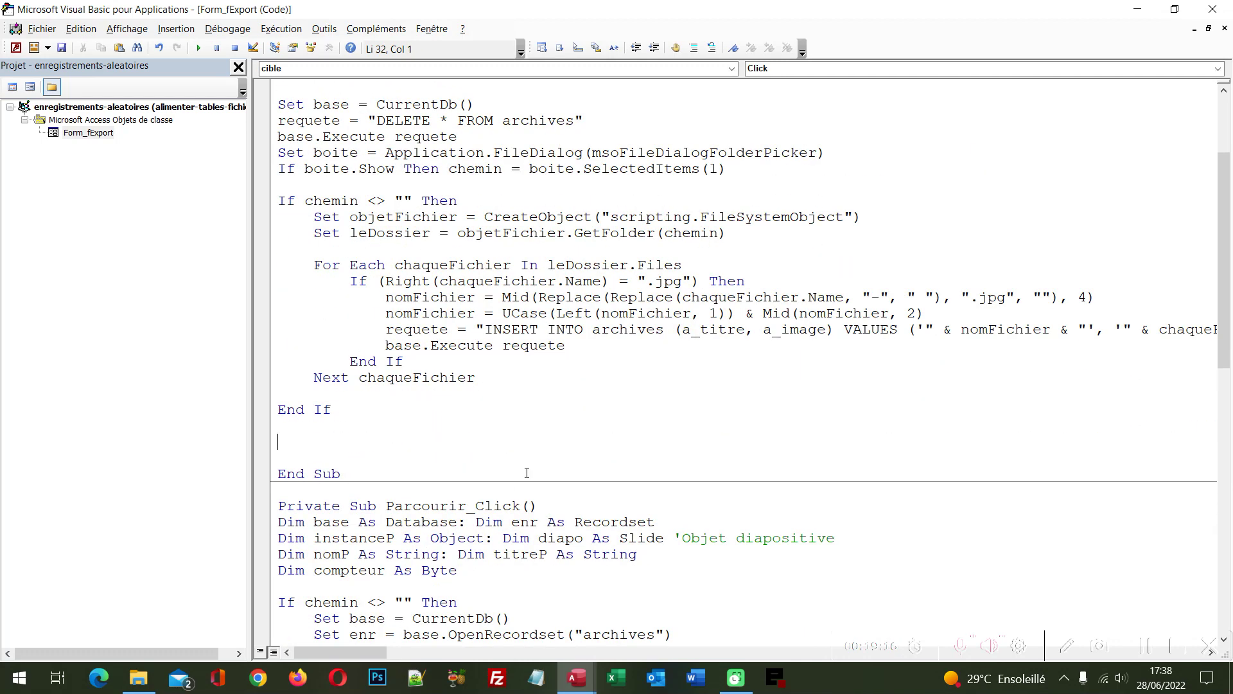
{"action": "type", "text": "base."}
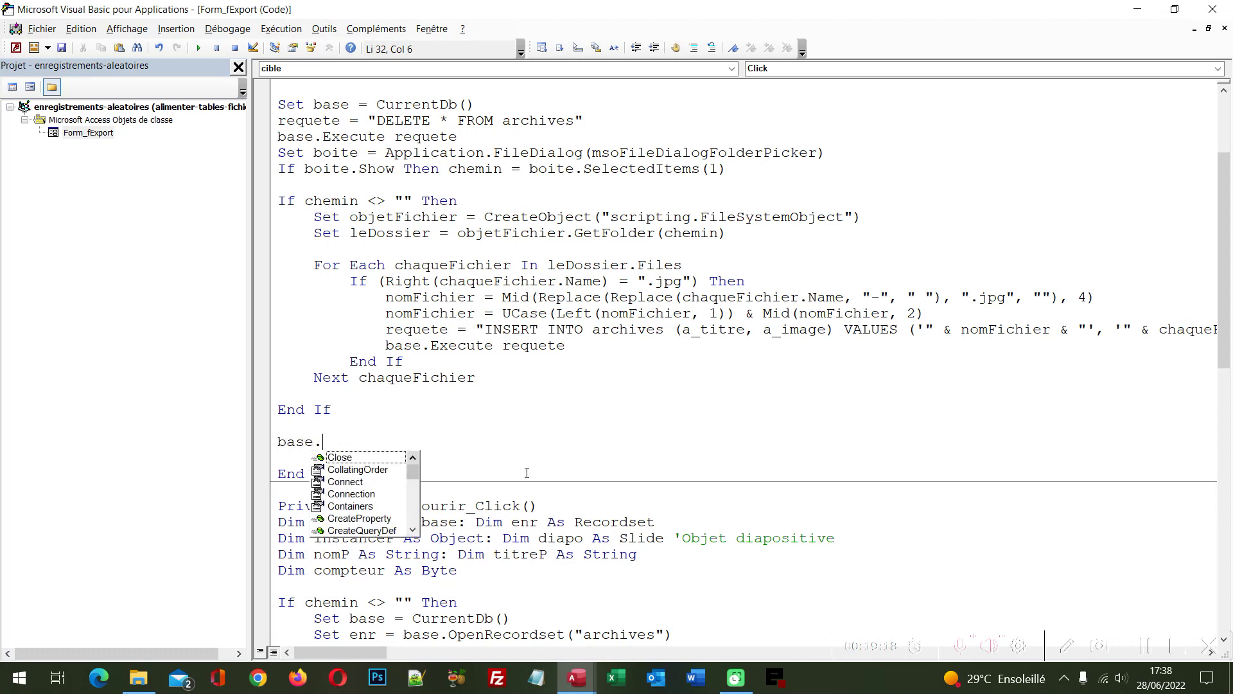
{"action": "type", "text": "clo"}
{"action": "key", "text": "Tab"}
{"action": "key", "text": "Return"}
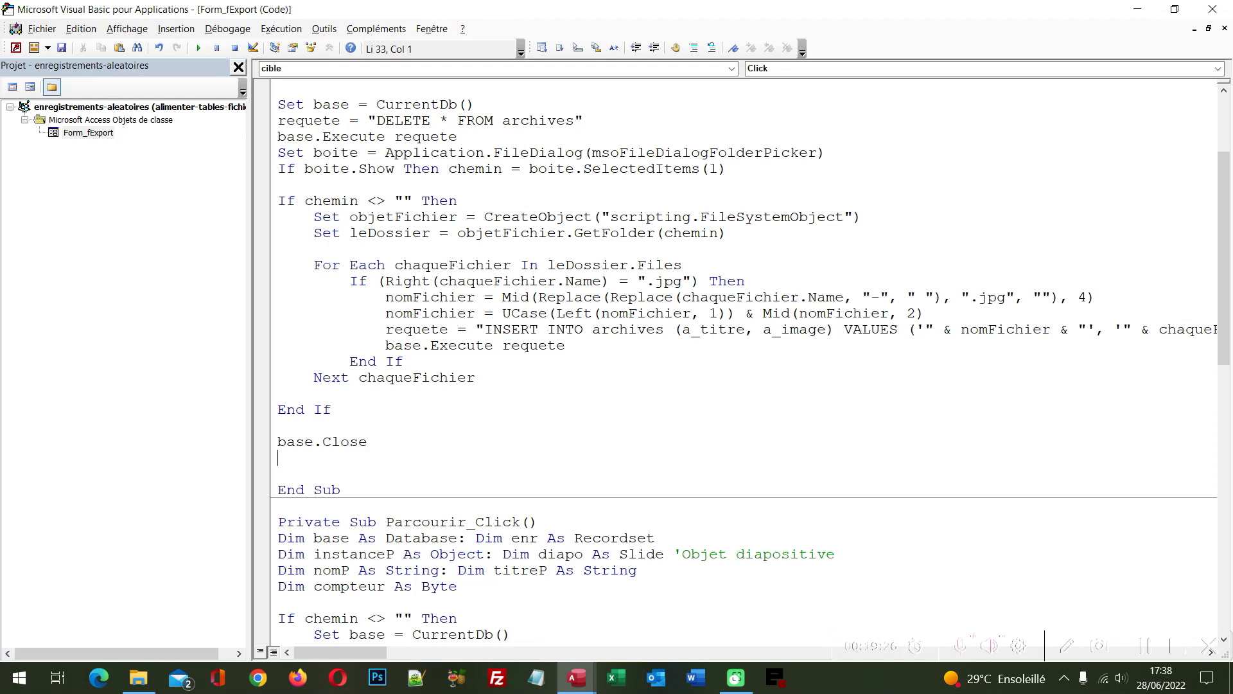
{"action": "type", "text": "set base "}
{"action": "type", "text": "= nothin"}
{"action": "type", "text": "g"}
Step: Duplicate the release line to also set objetfichier, ledossier and chaqueFichier to Nothing
{"action": "key", "text": "shift+Home"}
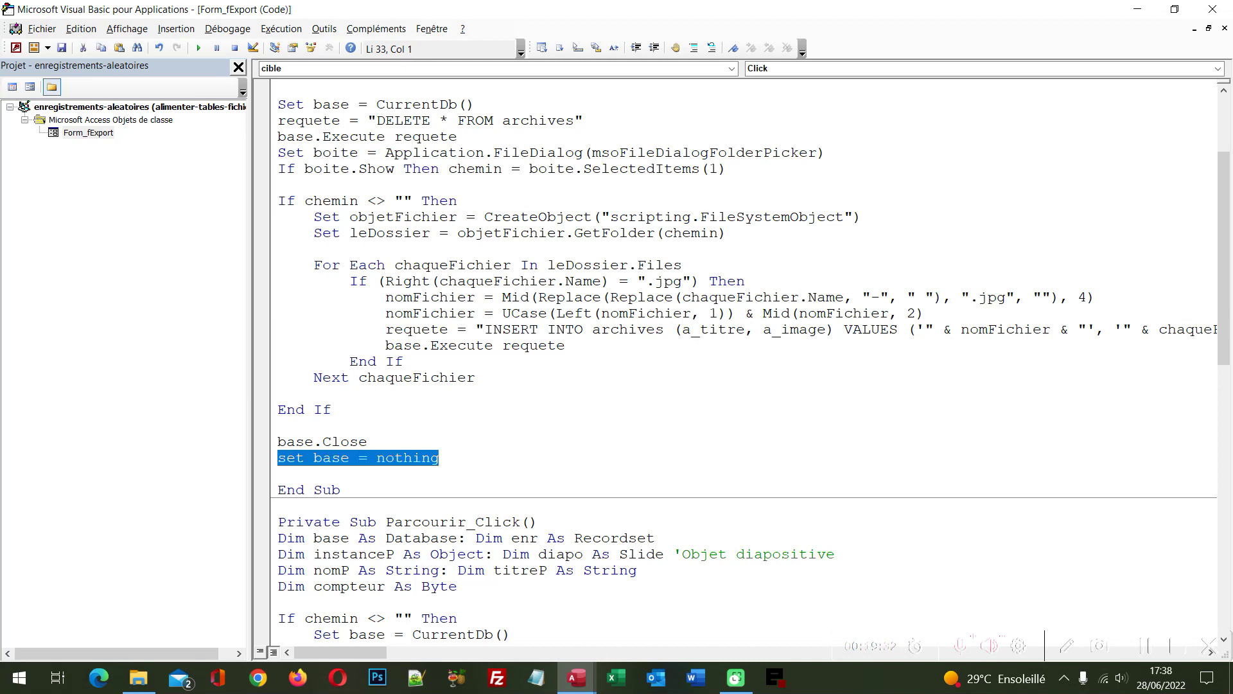
{"action": "key", "text": "ctrl+c"}
{"action": "key", "text": "End"}
{"action": "key", "text": "Return"}
{"action": "key", "text": "ctrl+v"}
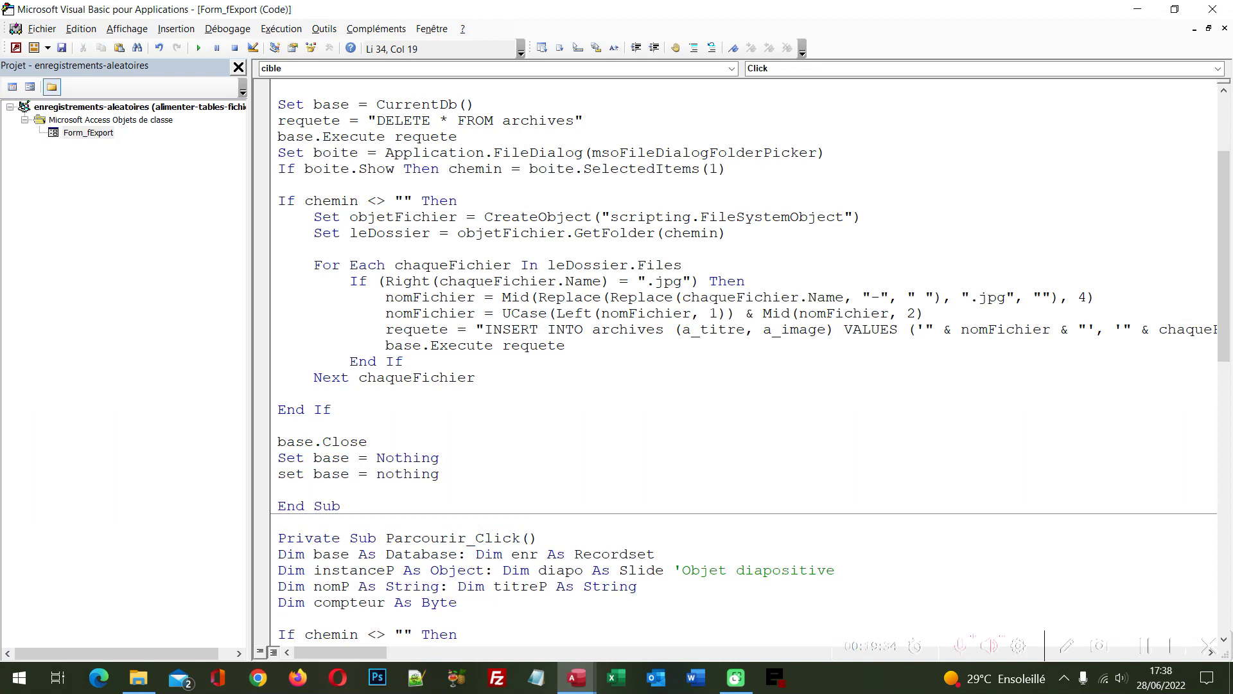
{"action": "key", "text": "Return"}
{"action": "key", "text": "ctrl+v"}
{"action": "key", "text": "Return"}
{"action": "key", "text": "ctrl+v"}
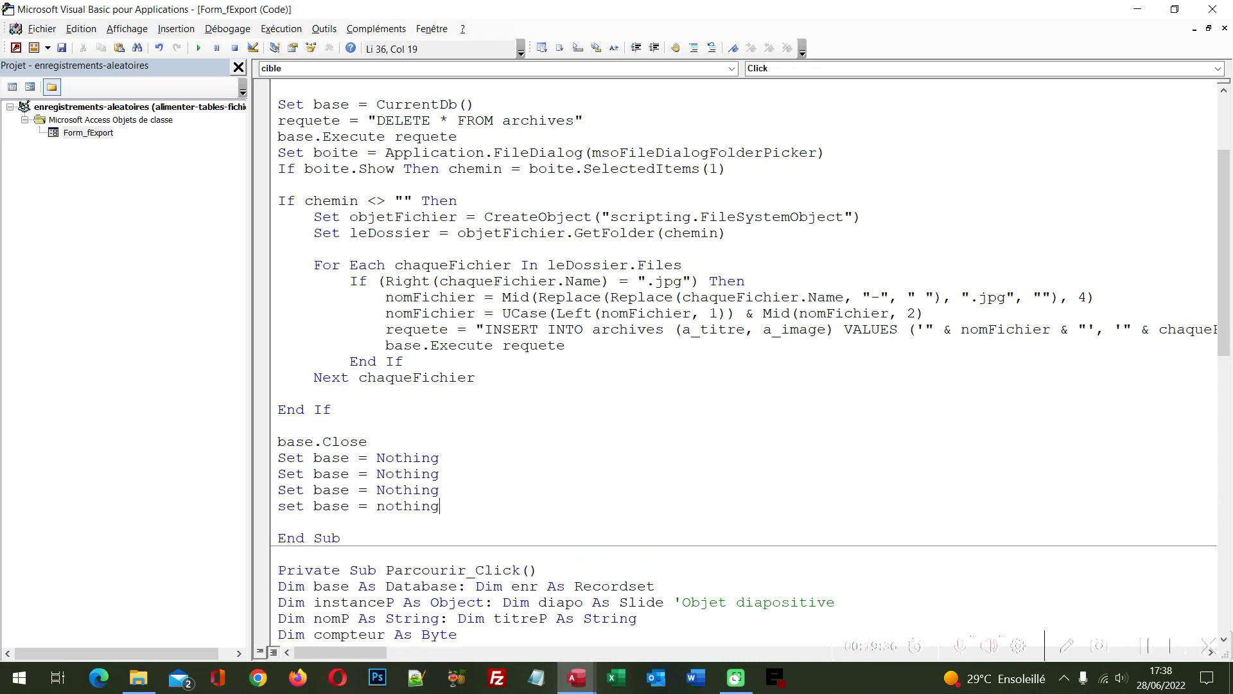
{"action": "key", "text": "Up"}
{"action": "key", "text": "Up"}
{"action": "key", "text": "ctrl+Left"}
{"action": "key", "text": "ctrl+Left"}
{"action": "key", "text": "ctrl+Left"}
{"action": "key", "text": "ctrl+shift+Right"}
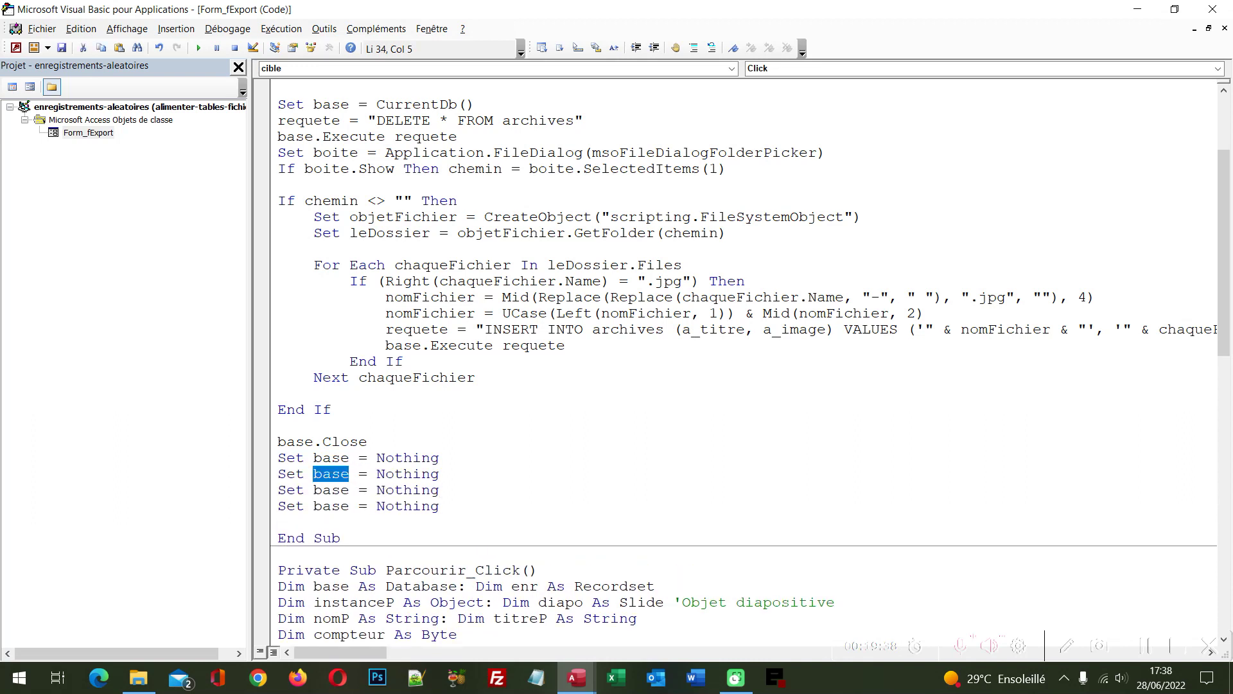
{"action": "type", "text": "objetfichi"}
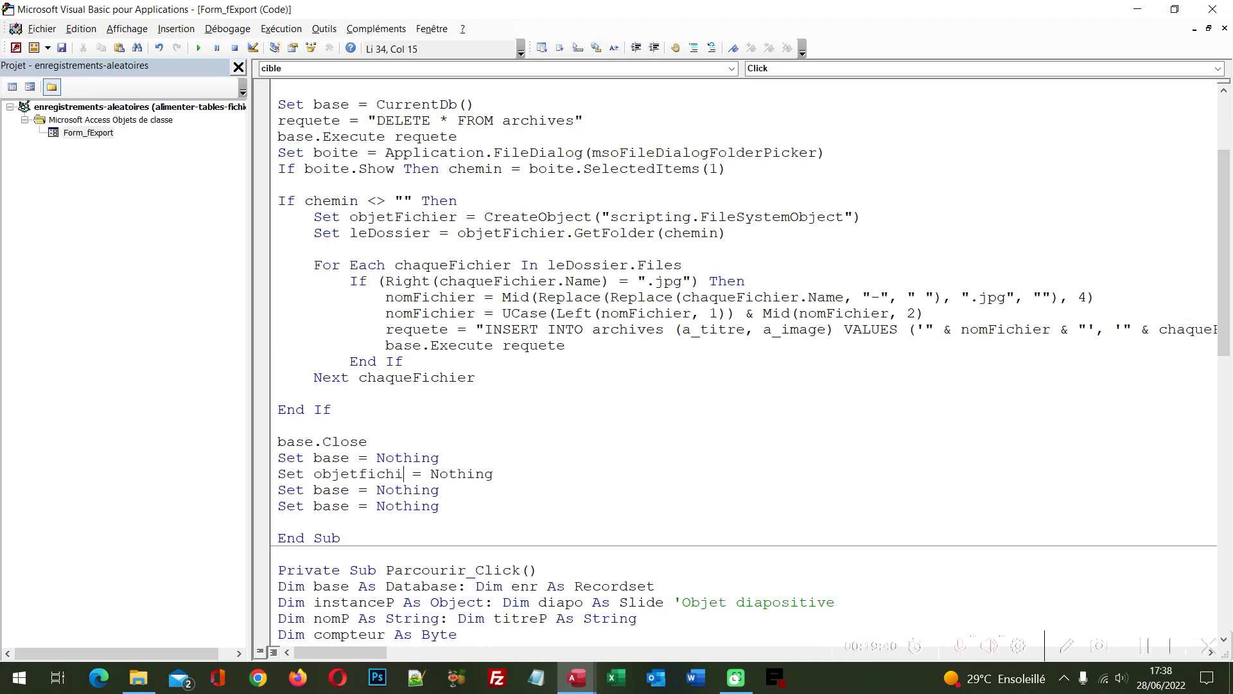
{"action": "type", "text": "er"}
{"action": "left_click", "coordinate": [376, 489]}
{"action": "key", "text": "ctrl+shift+Left"}
{"action": "type", "text": "ledossi"}
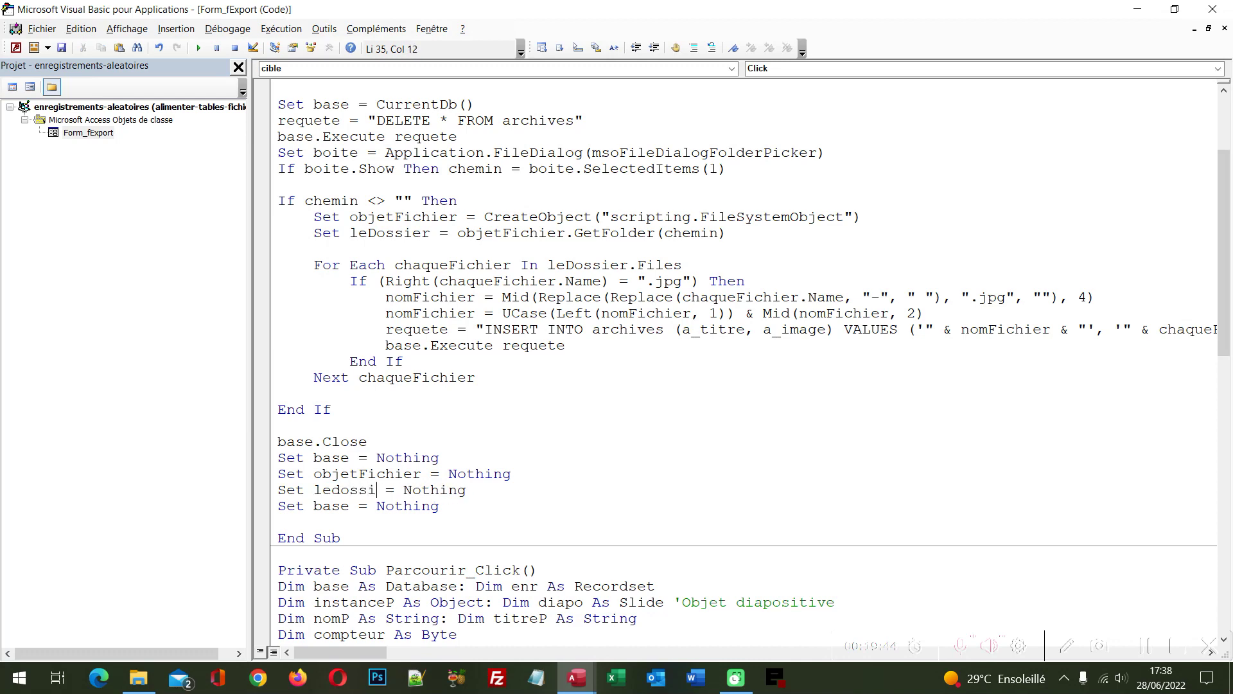
{"action": "type", "text": "er"}
{"action": "left_click", "coordinate": [377, 505]}
{"action": "key", "text": "ctrl+shift+Left"}
{"action": "key", "text": "ctrl+shift+Left"}
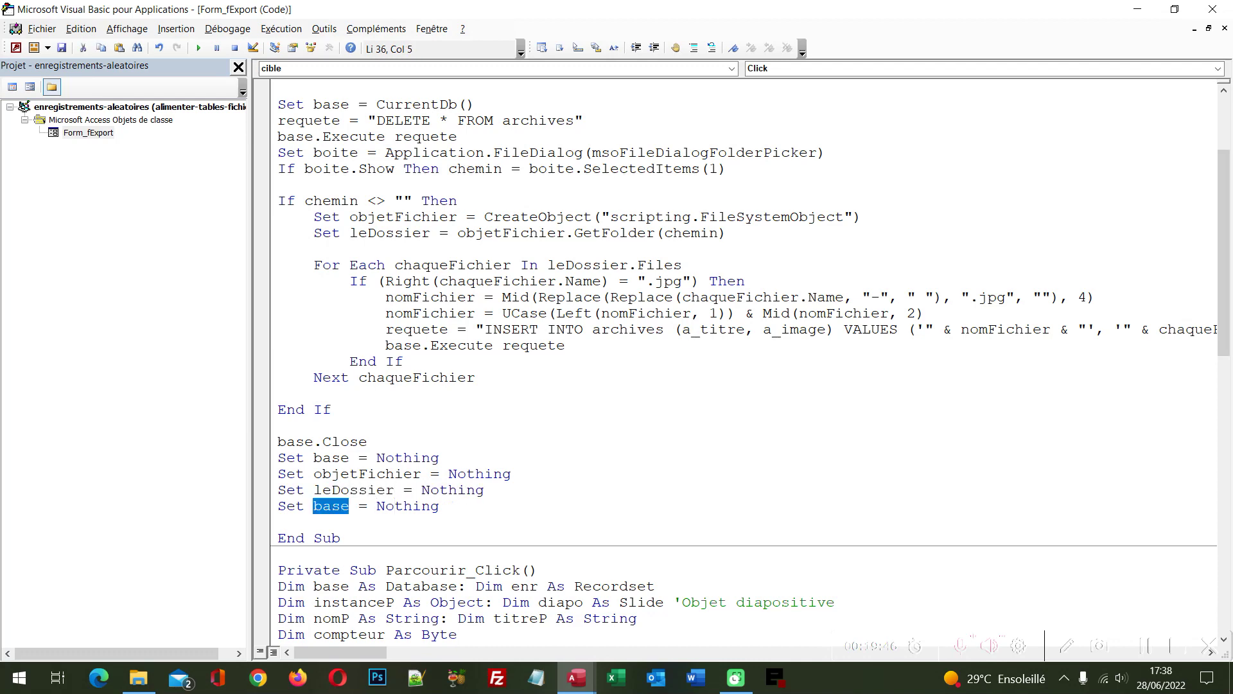
{"action": "type", "text": "chaque"}
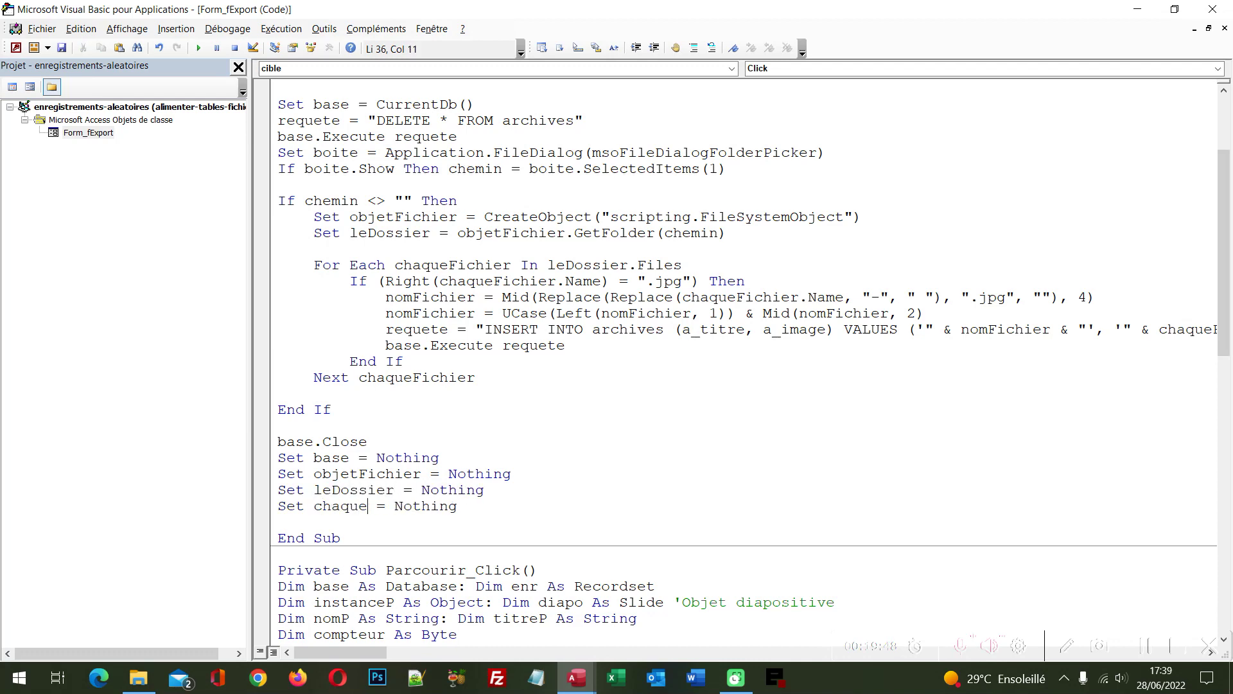
{"action": "type", "text": "Fichier"}
{"action": "left_click", "coordinate": [430, 490]}
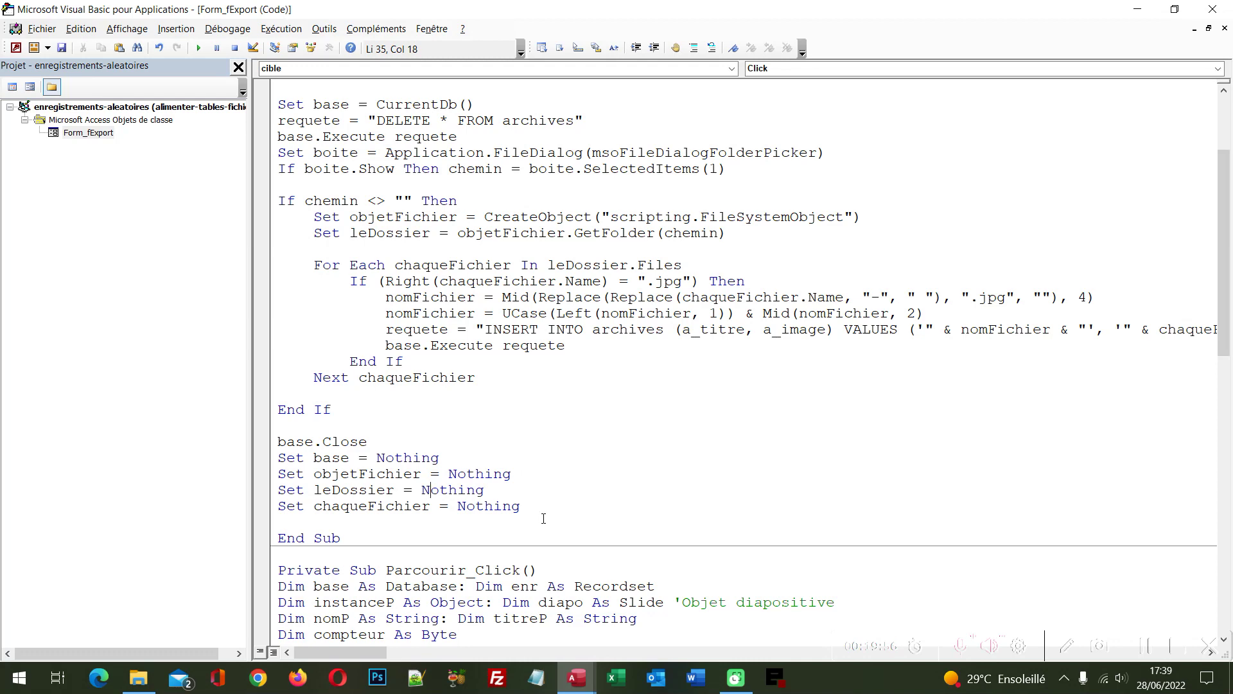
Step: Switch to the Access form and run the folder import button
{"action": "mouse_move", "coordinate": [576, 678]}
{"action": "left_click", "coordinate": [501, 607]}
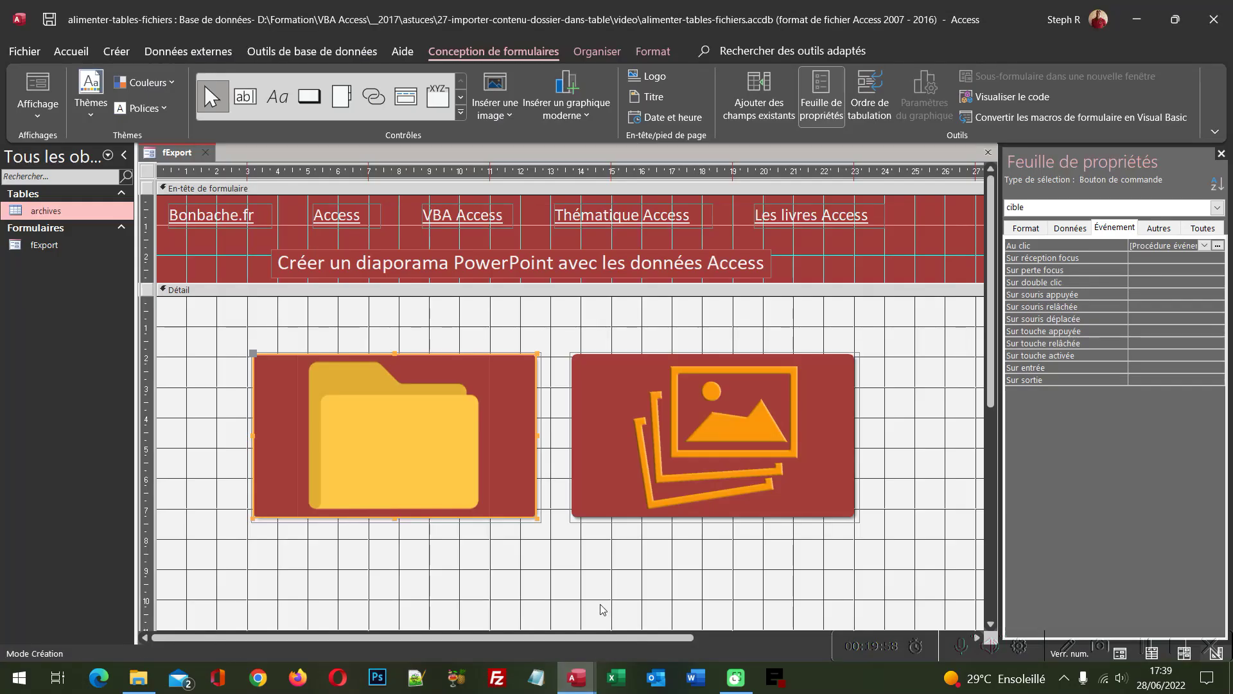
{"action": "left_click", "coordinate": [608, 599]}
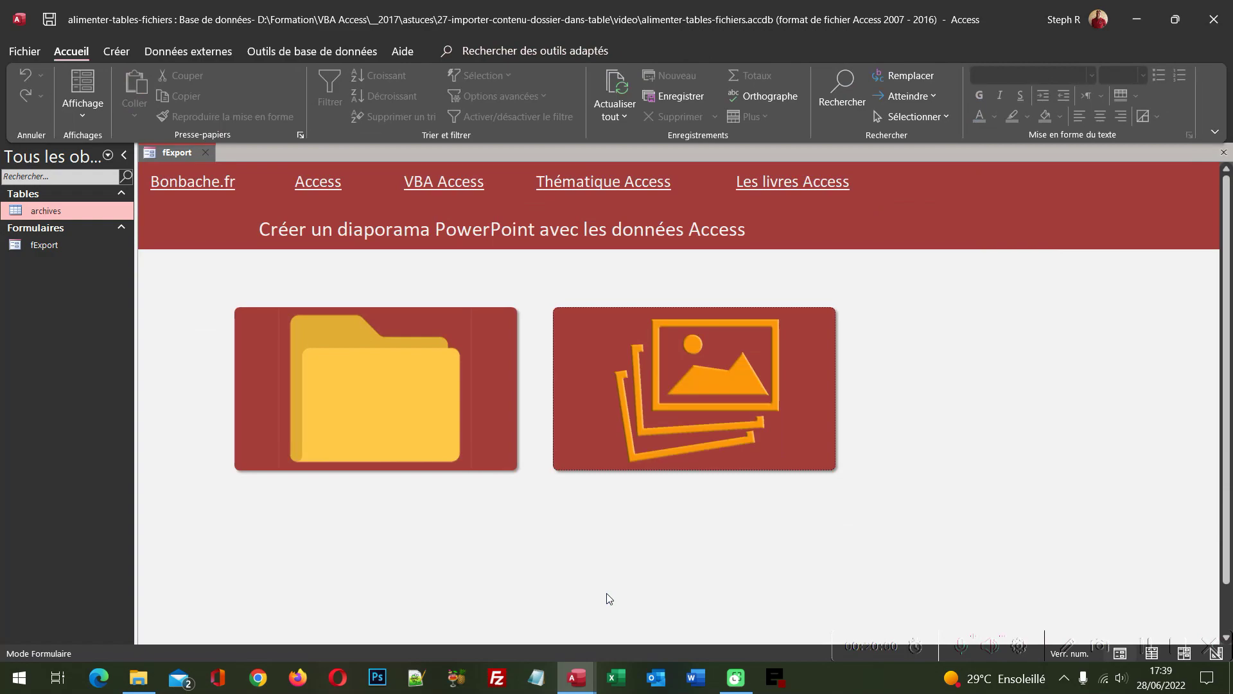
{"action": "left_click", "coordinate": [429, 410]}
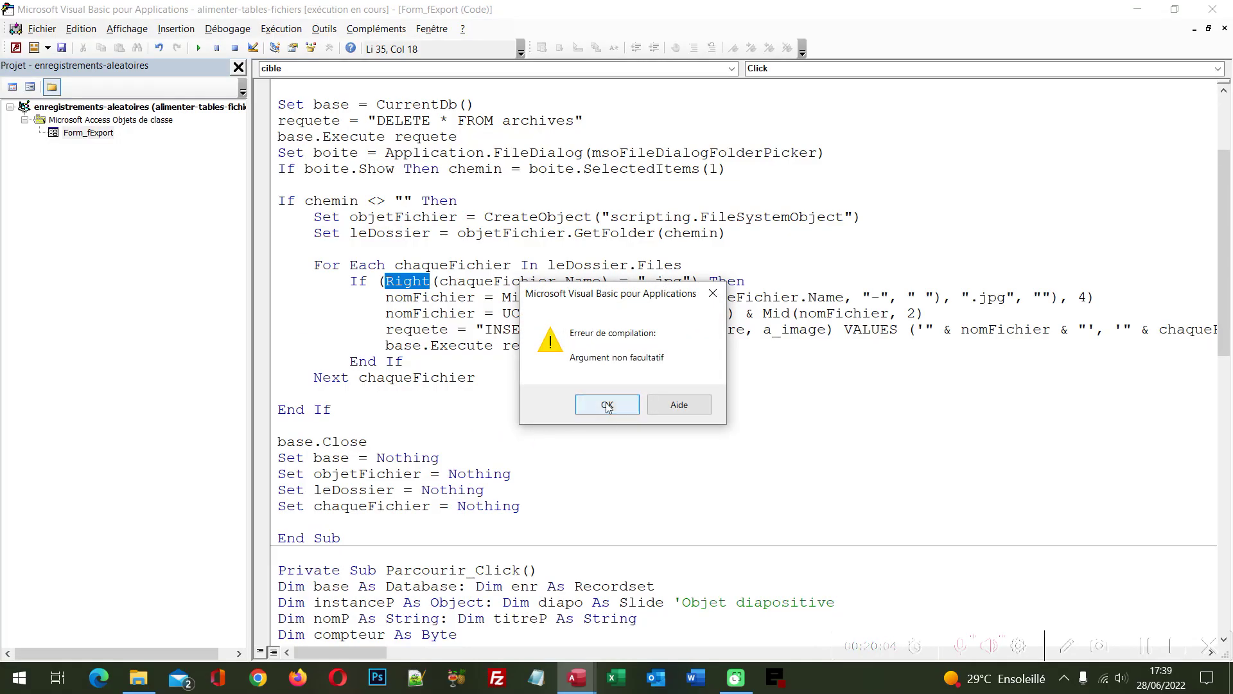
Step: Dismiss the compile error and add the length 4 to Right(chaqueFichier.Name)
{"action": "left_click", "coordinate": [588, 401]}
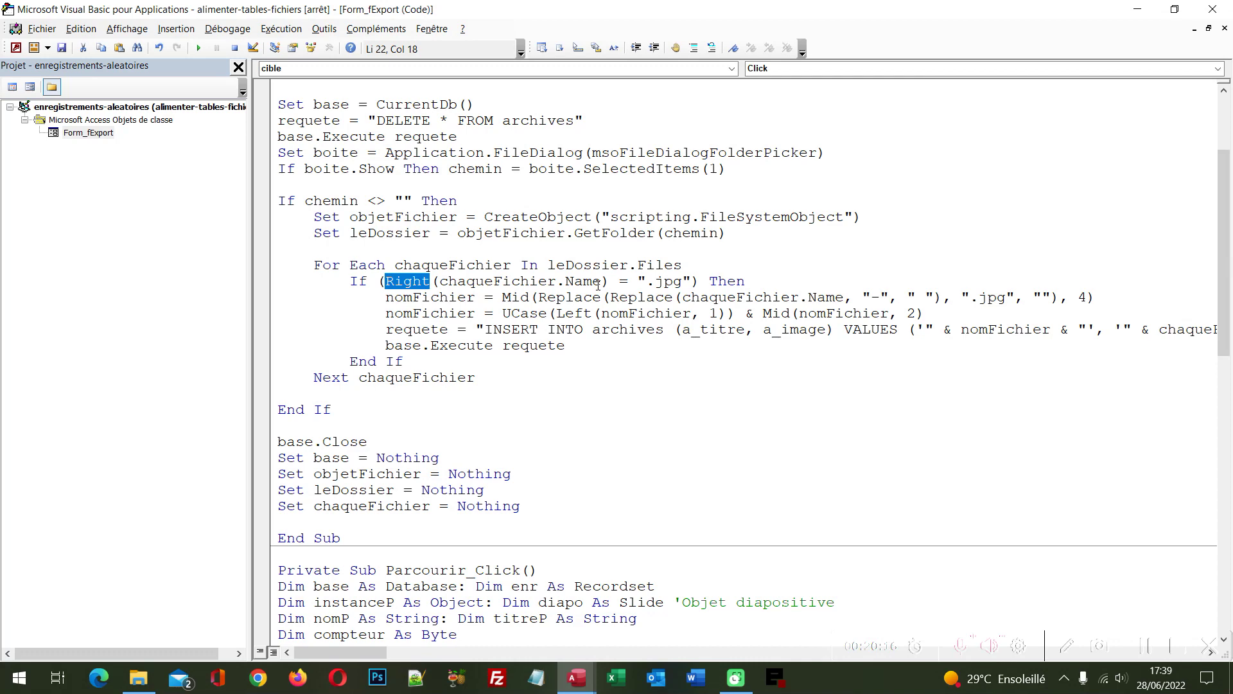
{"action": "left_click", "coordinate": [602, 283]}
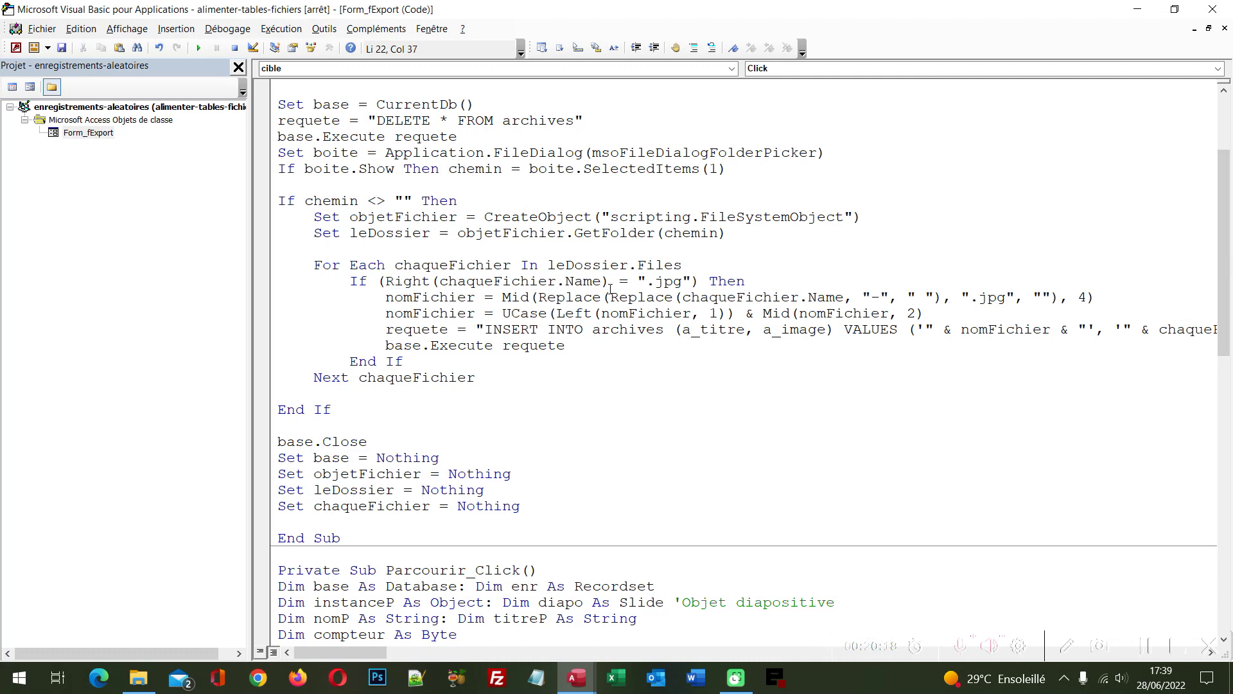
{"action": "type", "text": ","}
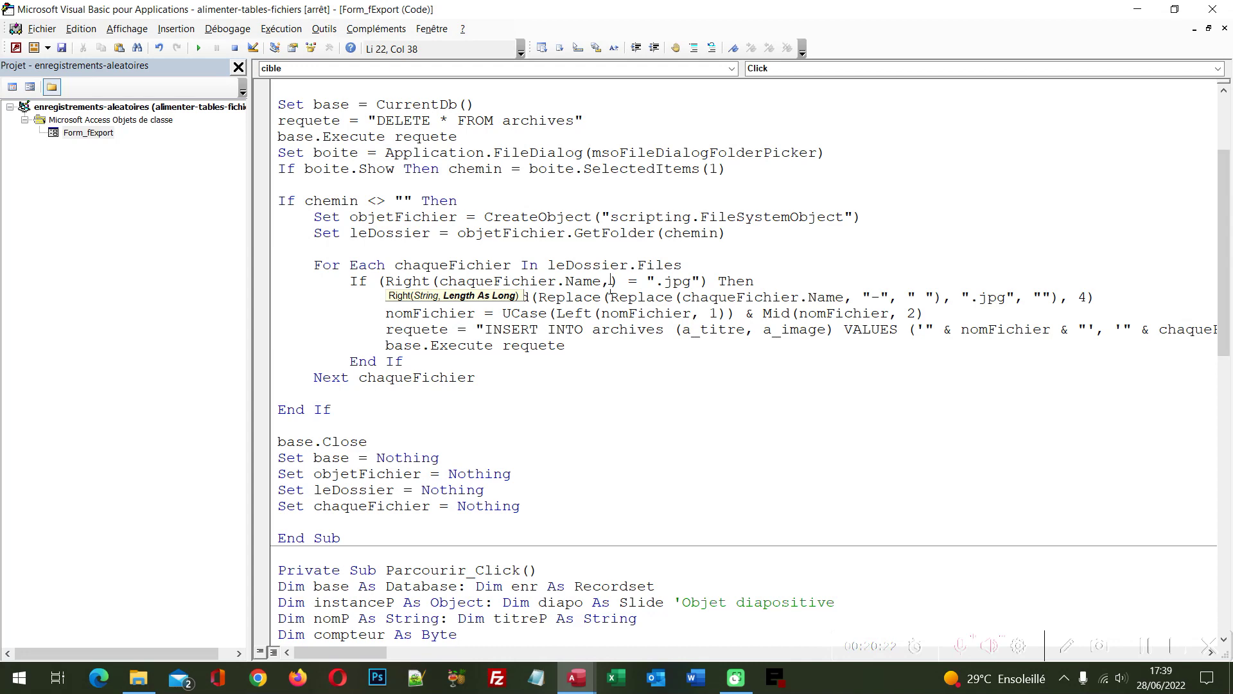
{"action": "type", "text": "4"}
{"action": "left_click", "coordinate": [646, 297]}
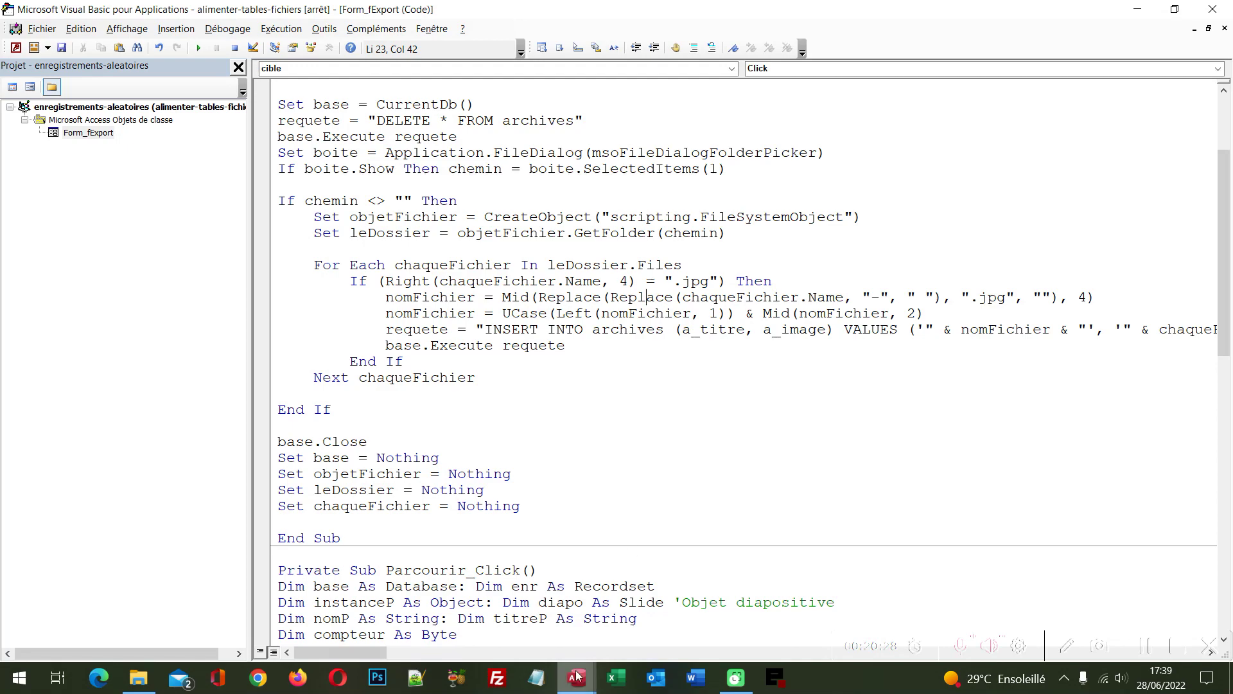
Step: Reset the halted code, return to the Access form and relaunch the folder import
{"action": "left_click", "coordinate": [530, 600]}
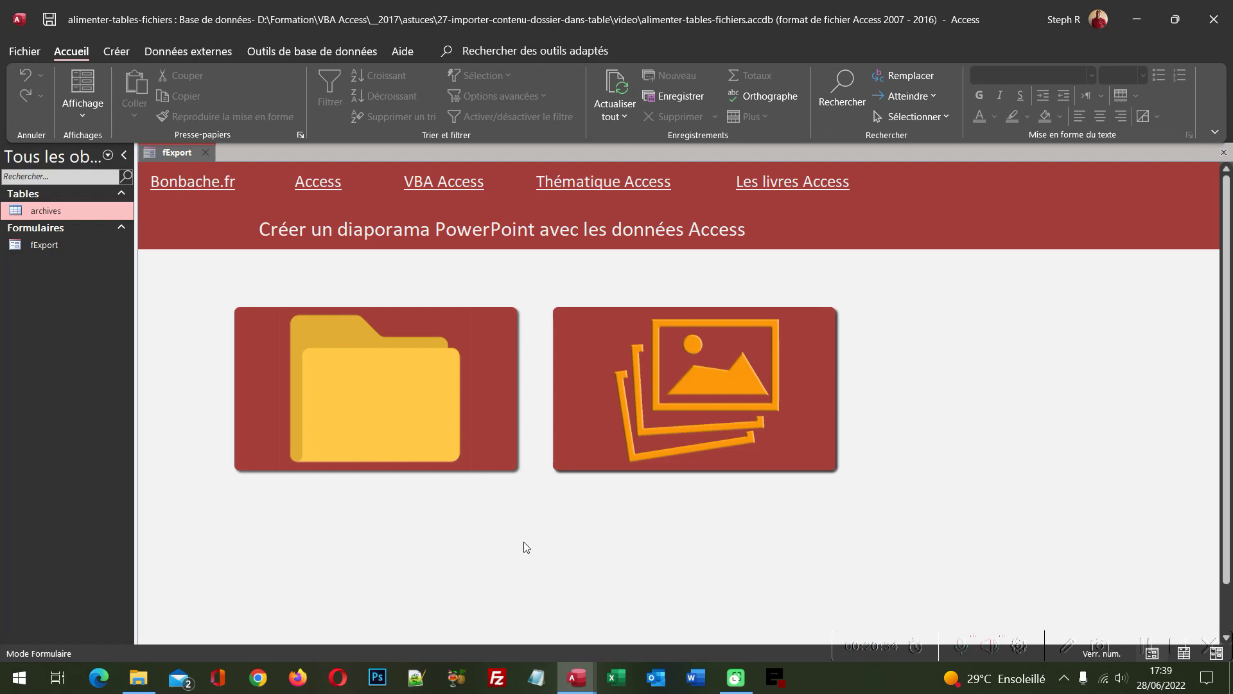
{"action": "mouse_move", "coordinate": [576, 677]}
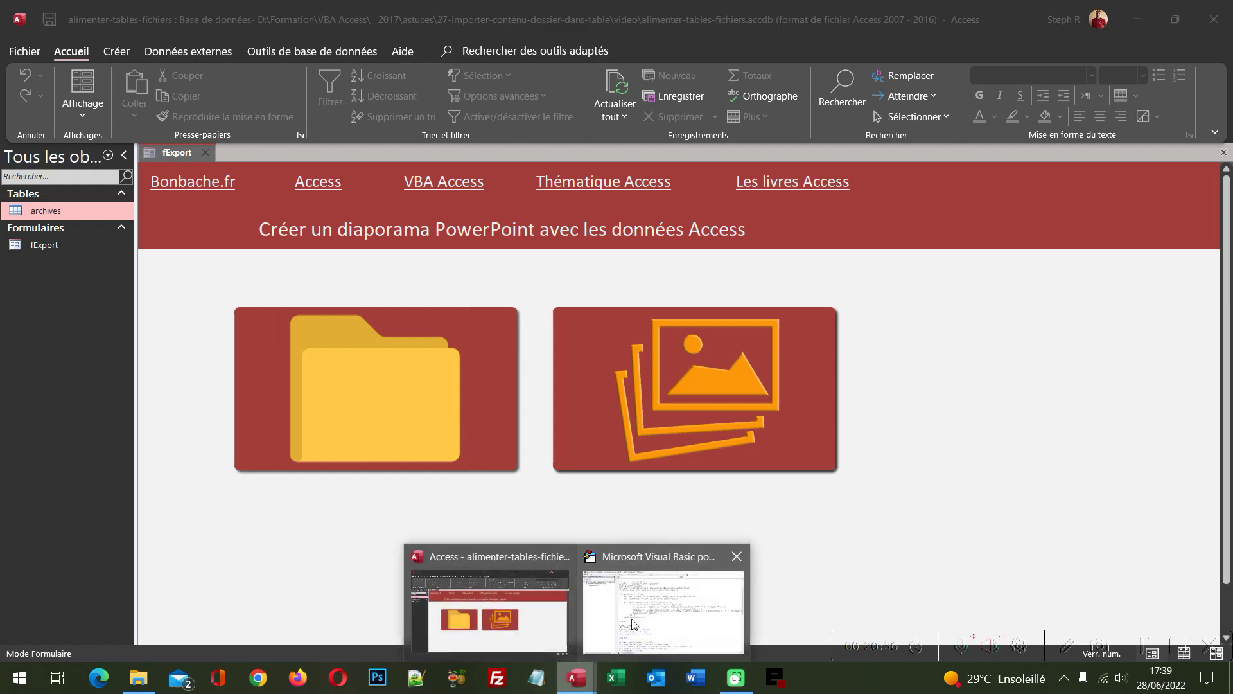
{"action": "left_click", "coordinate": [635, 624]}
{"action": "left_click", "coordinate": [234, 48]}
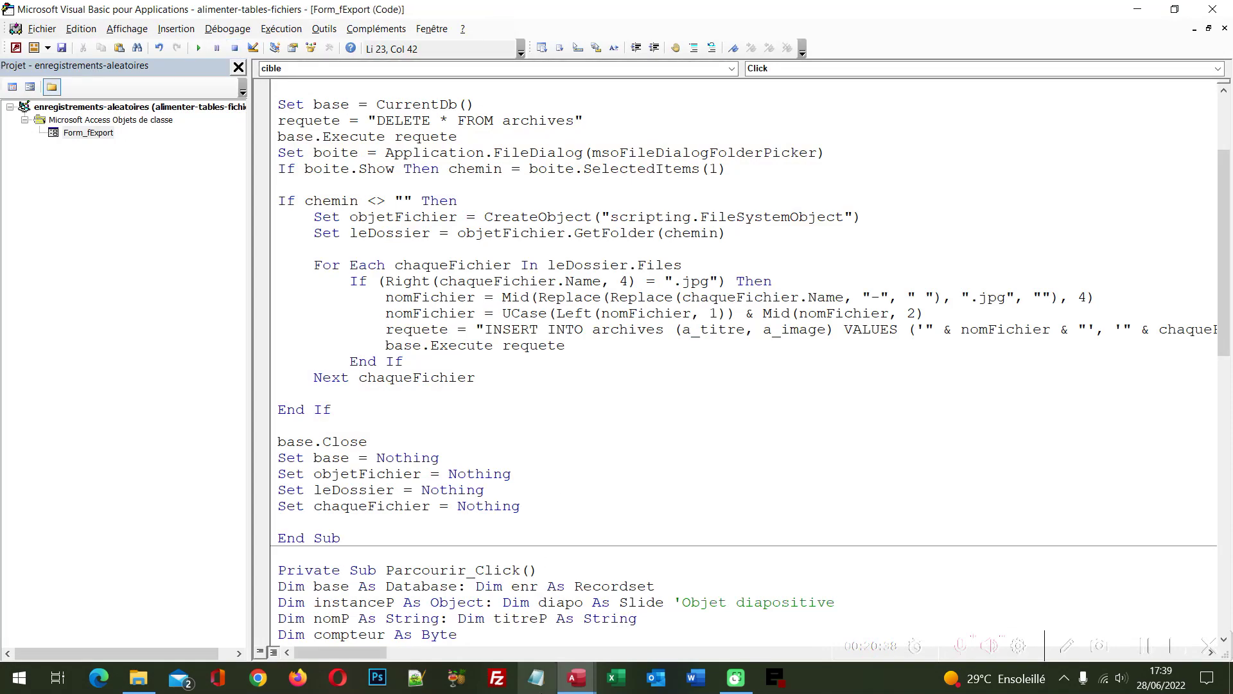
{"action": "left_click", "coordinate": [513, 619]}
{"action": "left_click", "coordinate": [445, 403]}
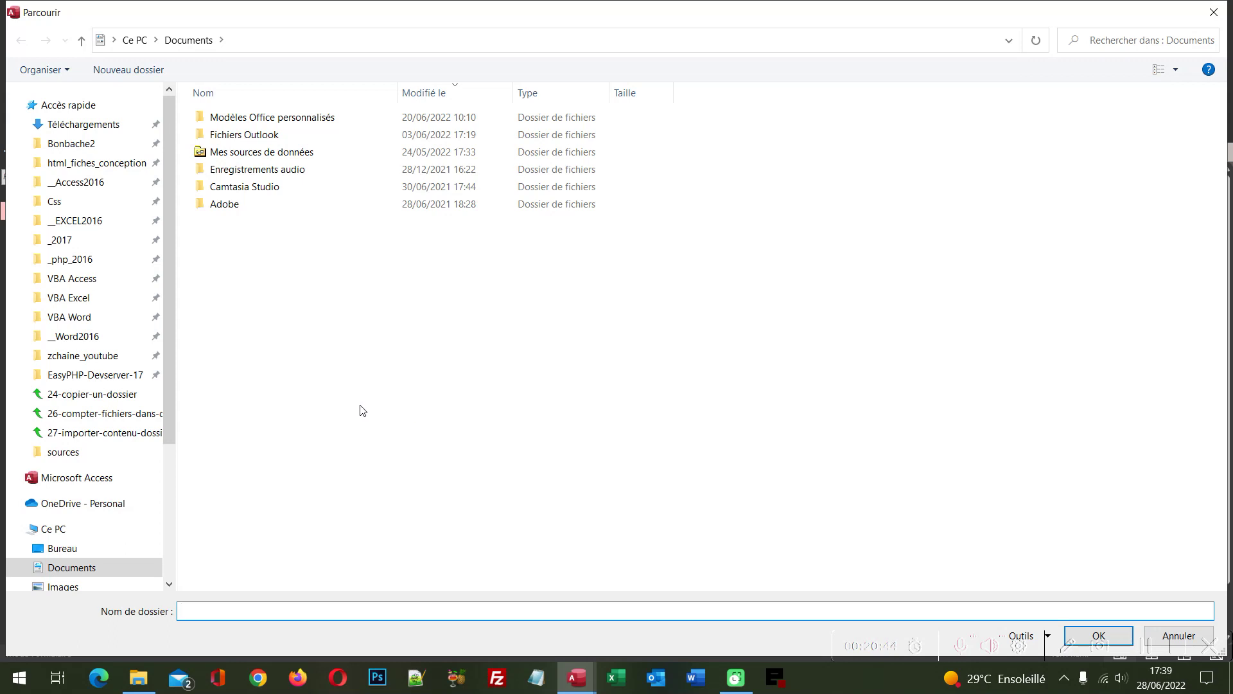
Step: Pick 27-importer-contenu-dossier-dans-table\video\sources in the Parcourir dialog and confirm the import
{"action": "left_click", "coordinate": [97, 432]}
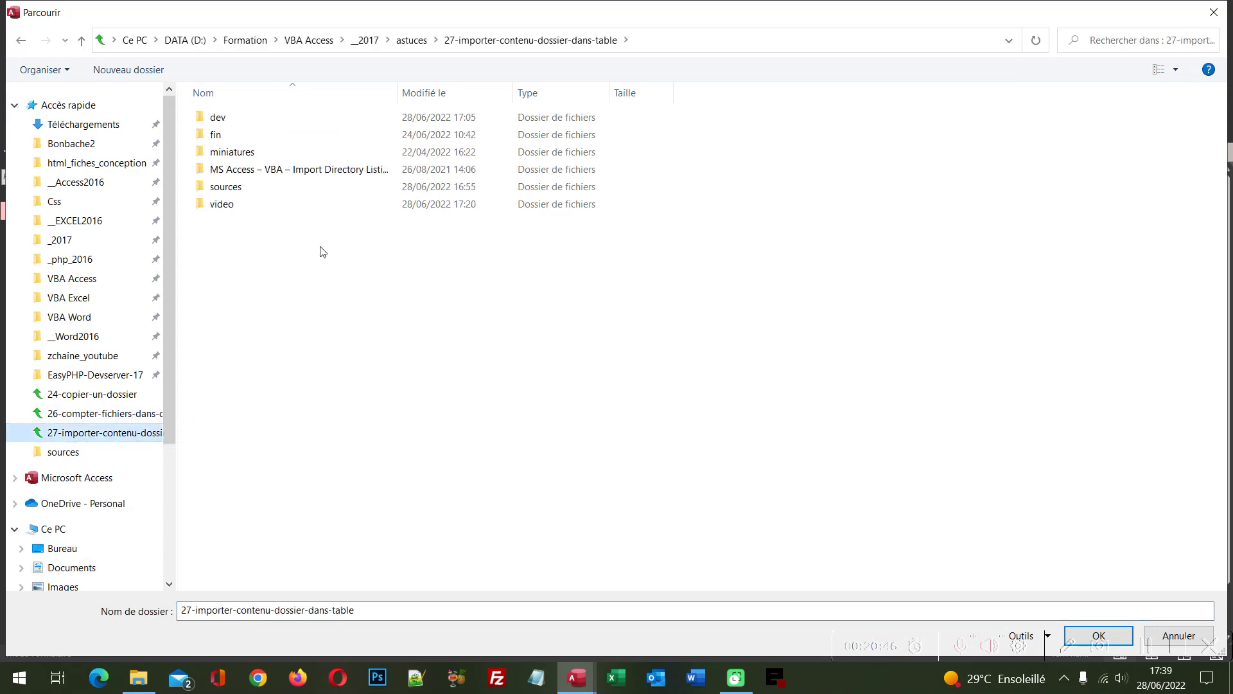
{"action": "double_click", "coordinate": [230, 206]}
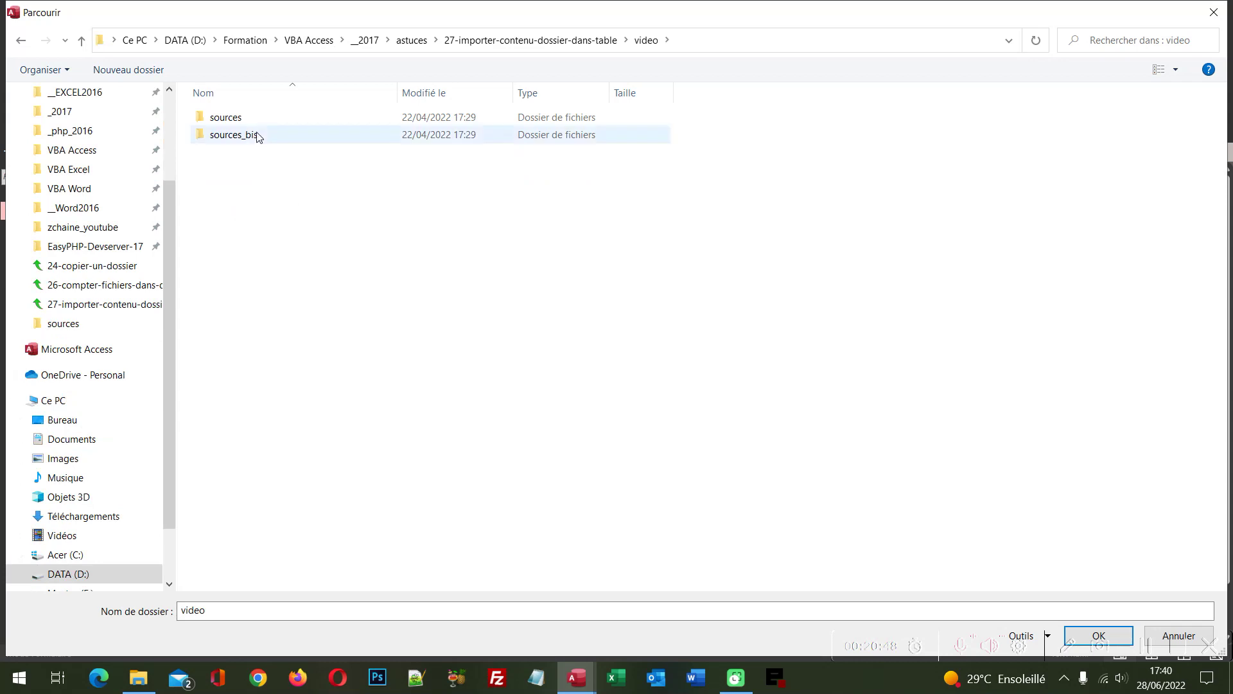
{"action": "double_click", "coordinate": [236, 119]}
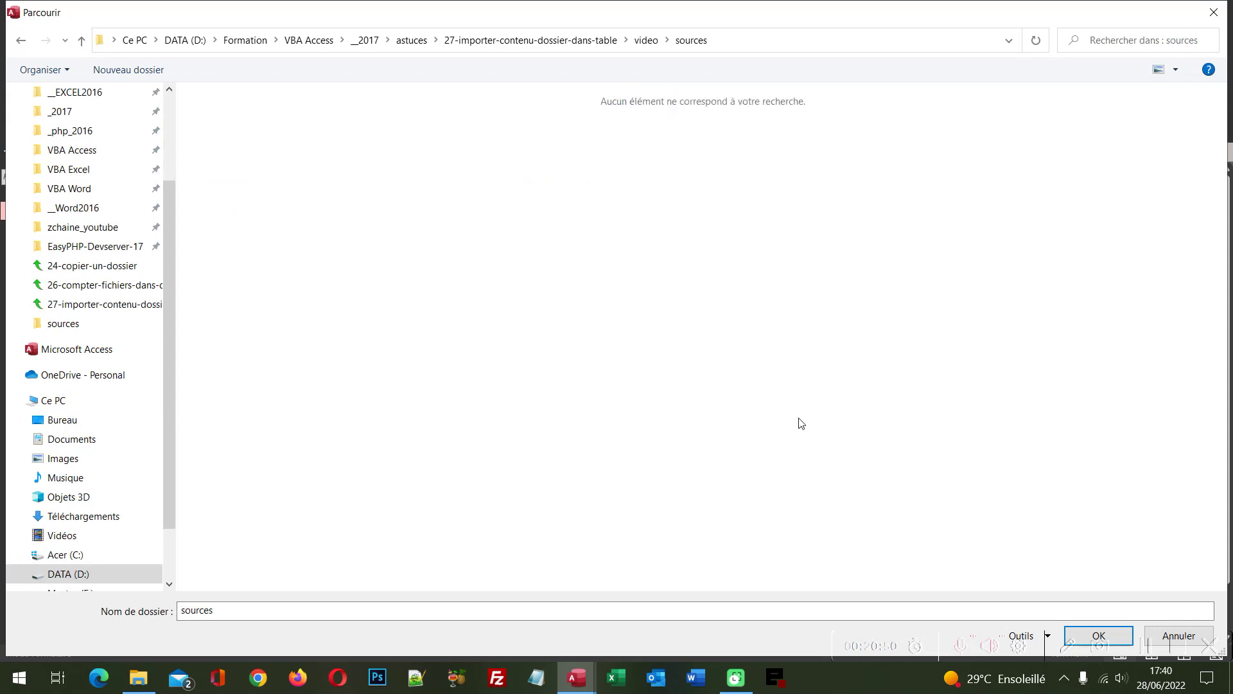
{"action": "left_click", "coordinate": [1097, 635]}
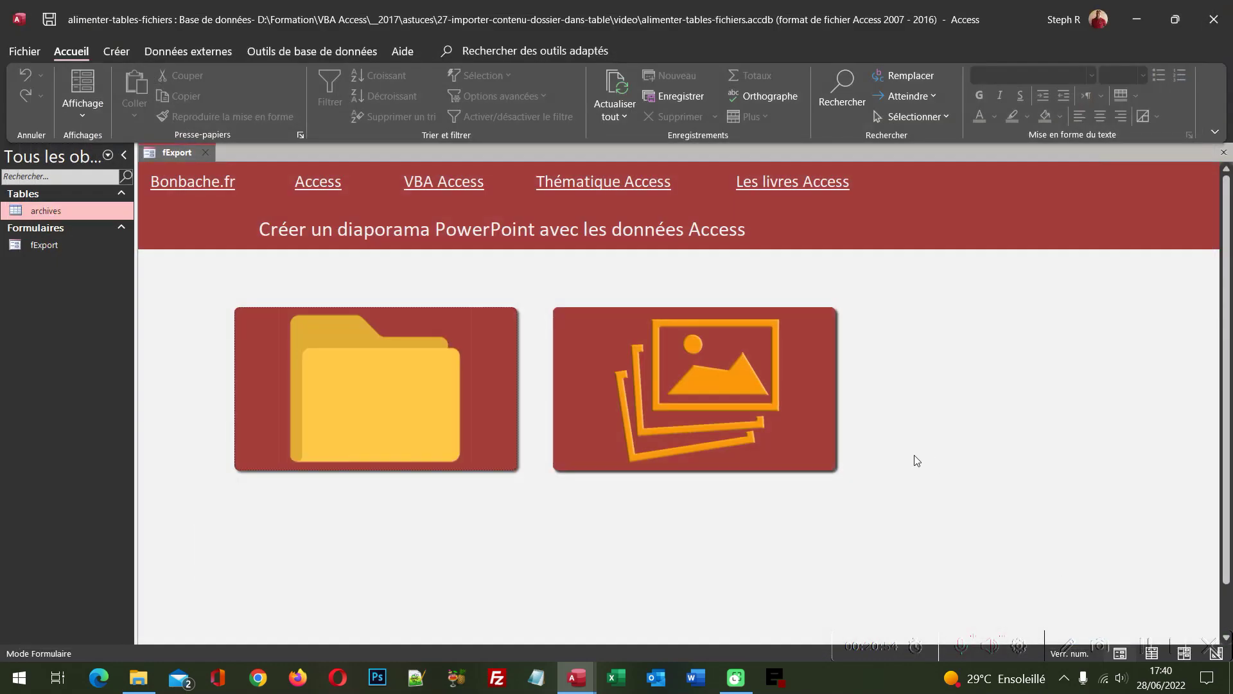
Step: Check the archives table shows the 12 imported titles, close it, and bring up the sources folder
{"action": "double_click", "coordinate": [45, 210]}
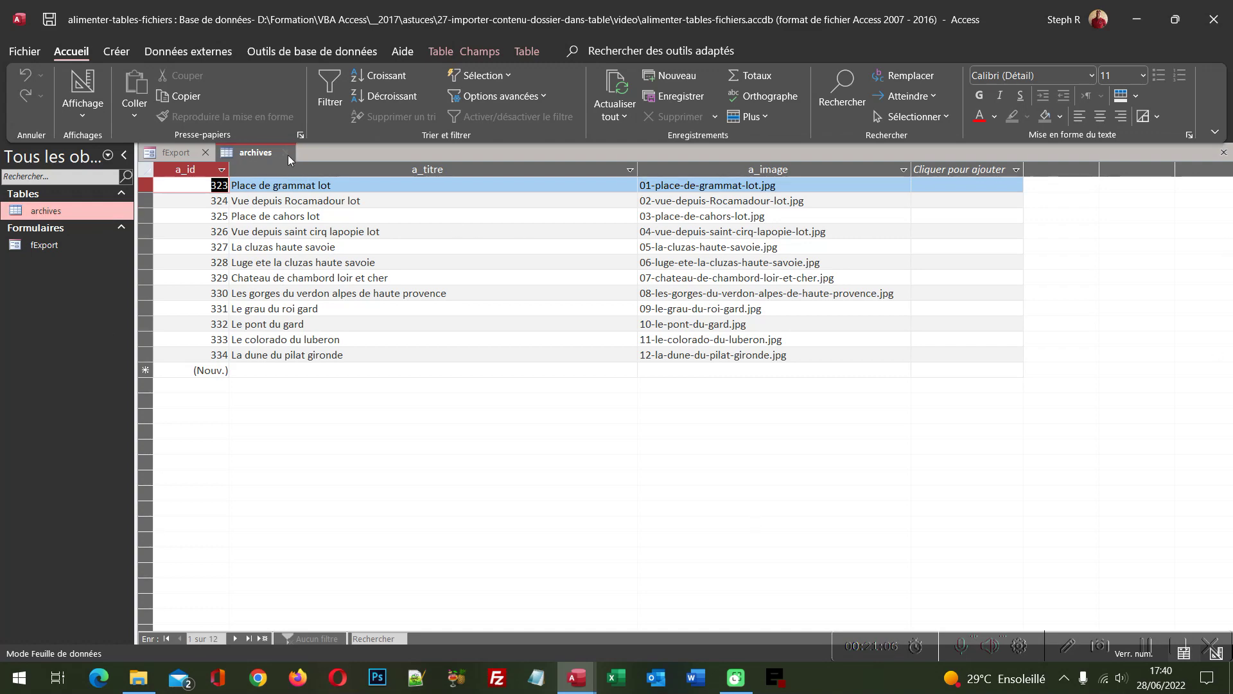
{"action": "left_click", "coordinate": [287, 153]}
{"action": "left_click", "coordinate": [138, 678]}
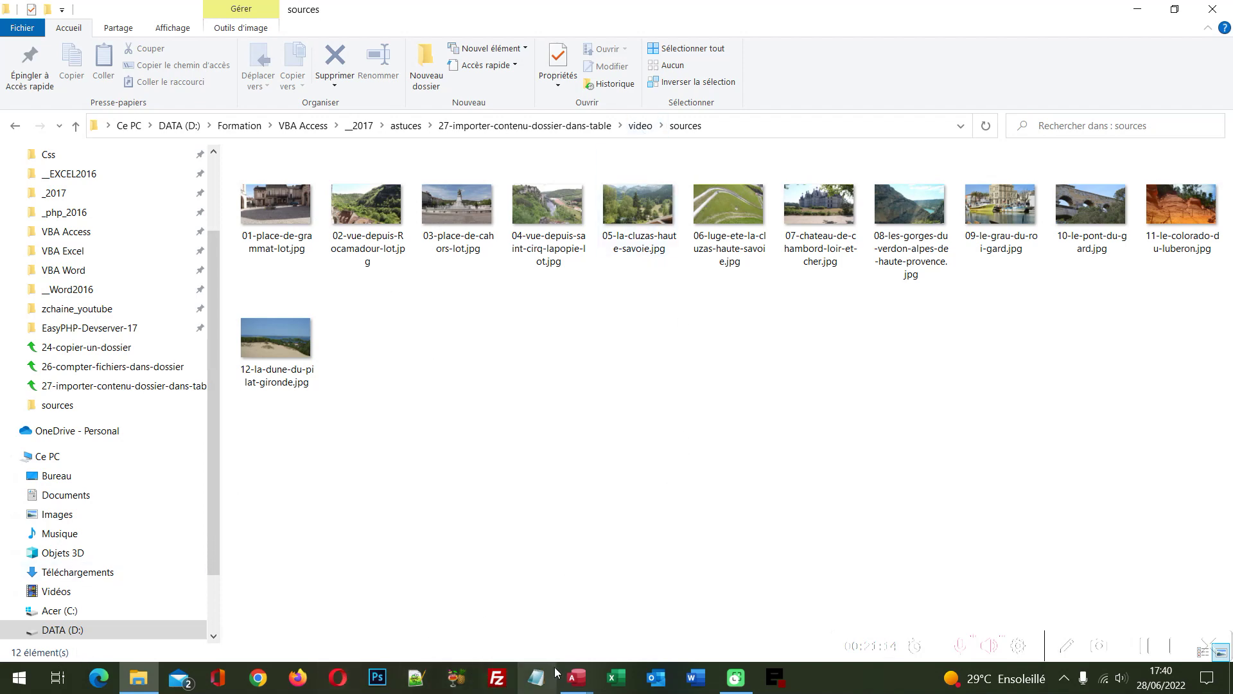
Step: Back on the fExport form, launch the titled PowerPoint slideshow with the image button
{"action": "mouse_move", "coordinate": [576, 677]}
{"action": "left_click", "coordinate": [559, 628]}
{"action": "left_click", "coordinate": [702, 422]}
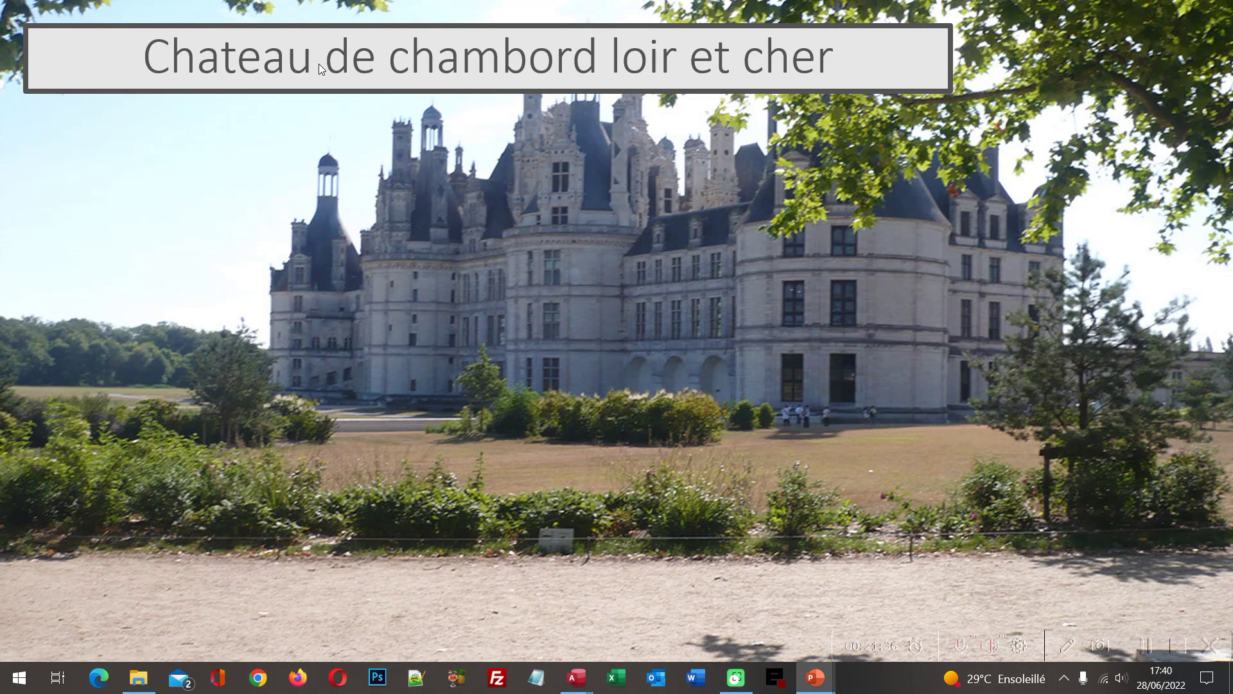
Step: Advance through the remaining slides to the end, then close PowerPoint choosing Ne pas enregistrer
{"action": "left_click", "coordinate": [735, 378]}
{"action": "left_click", "coordinate": [735, 378]}
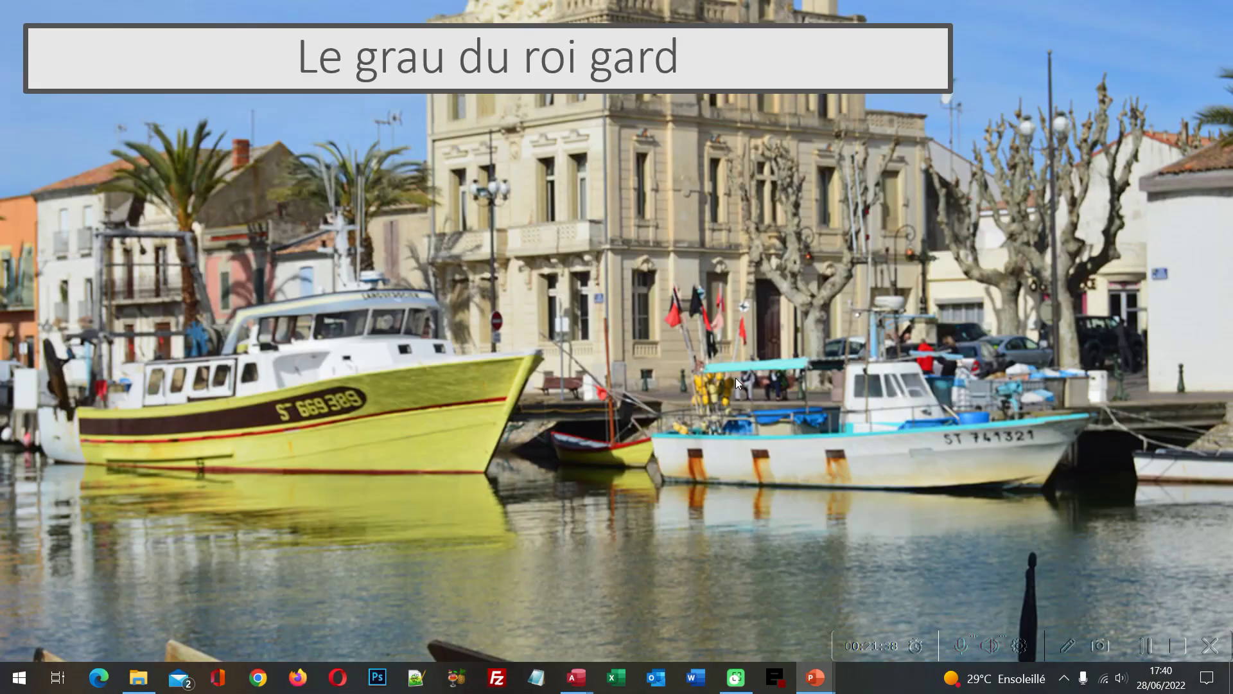
{"action": "left_click", "coordinate": [734, 378]}
{"action": "left_click", "coordinate": [735, 377]}
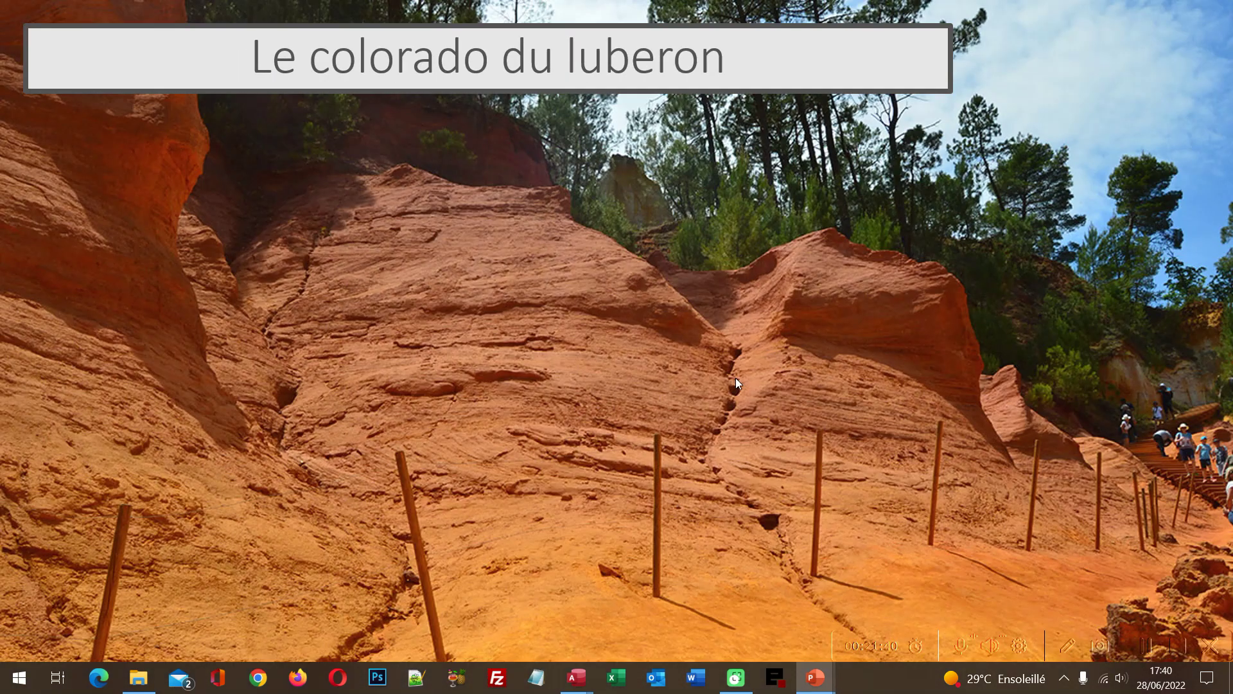
{"action": "left_click", "coordinate": [735, 378]}
{"action": "left_click", "coordinate": [736, 383]}
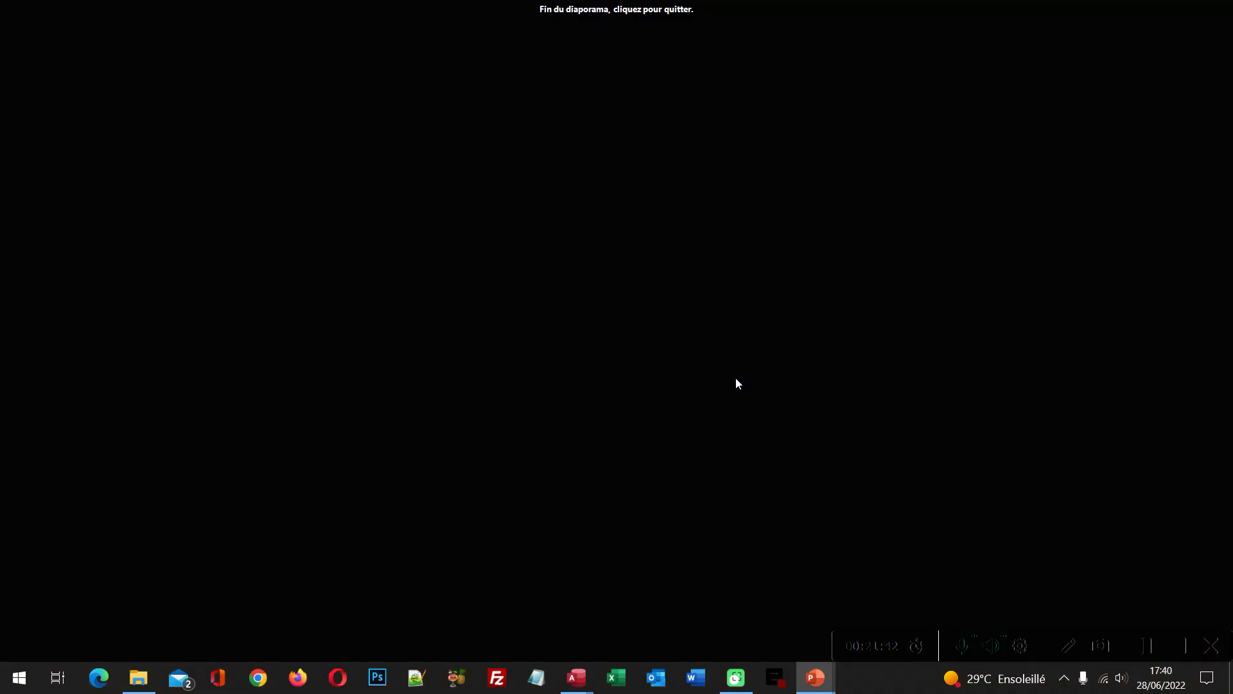
{"action": "left_click", "coordinate": [736, 383]}
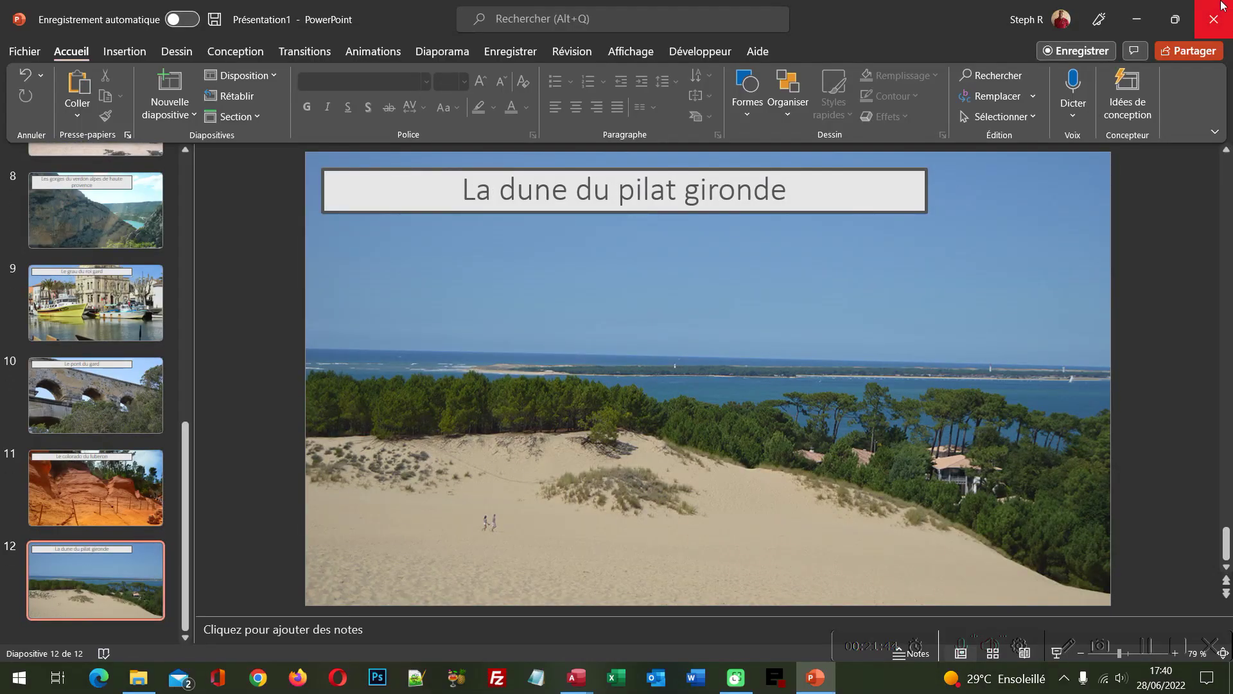
{"action": "left_click", "coordinate": [1221, 6]}
{"action": "left_click", "coordinate": [687, 425]}
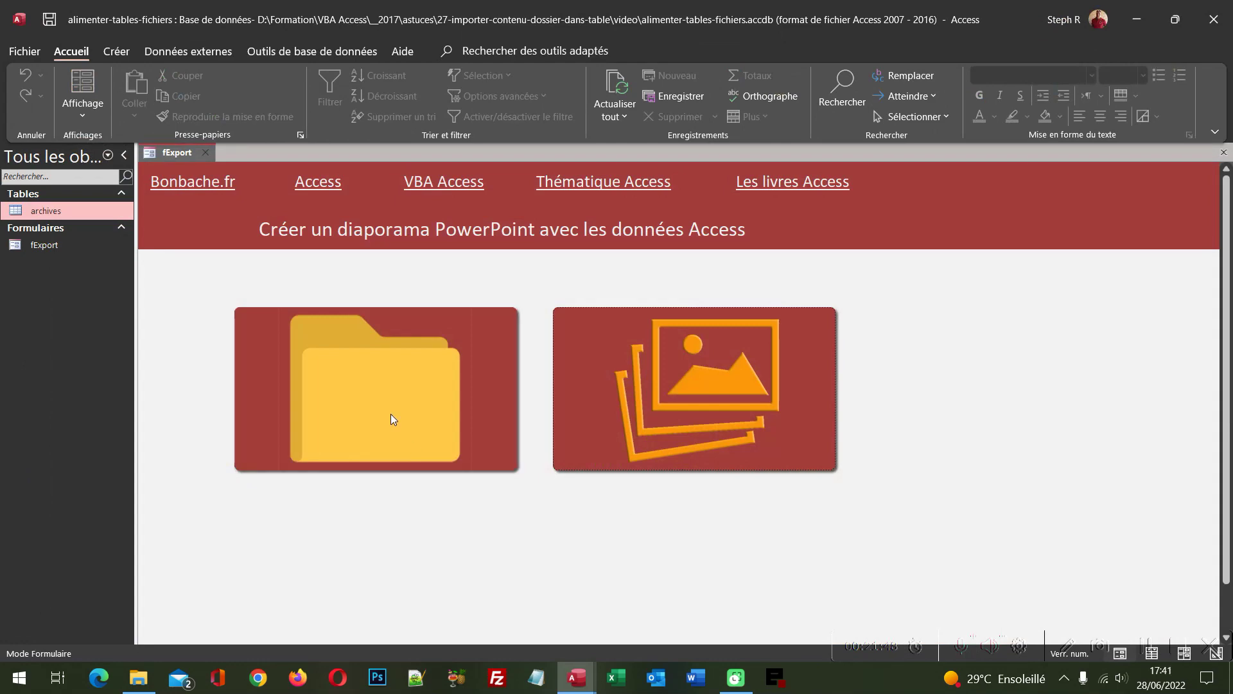
Step: Copy the three images from video\sources_bis into sources, making 15, then return to Access
{"action": "left_click", "coordinate": [148, 687]}
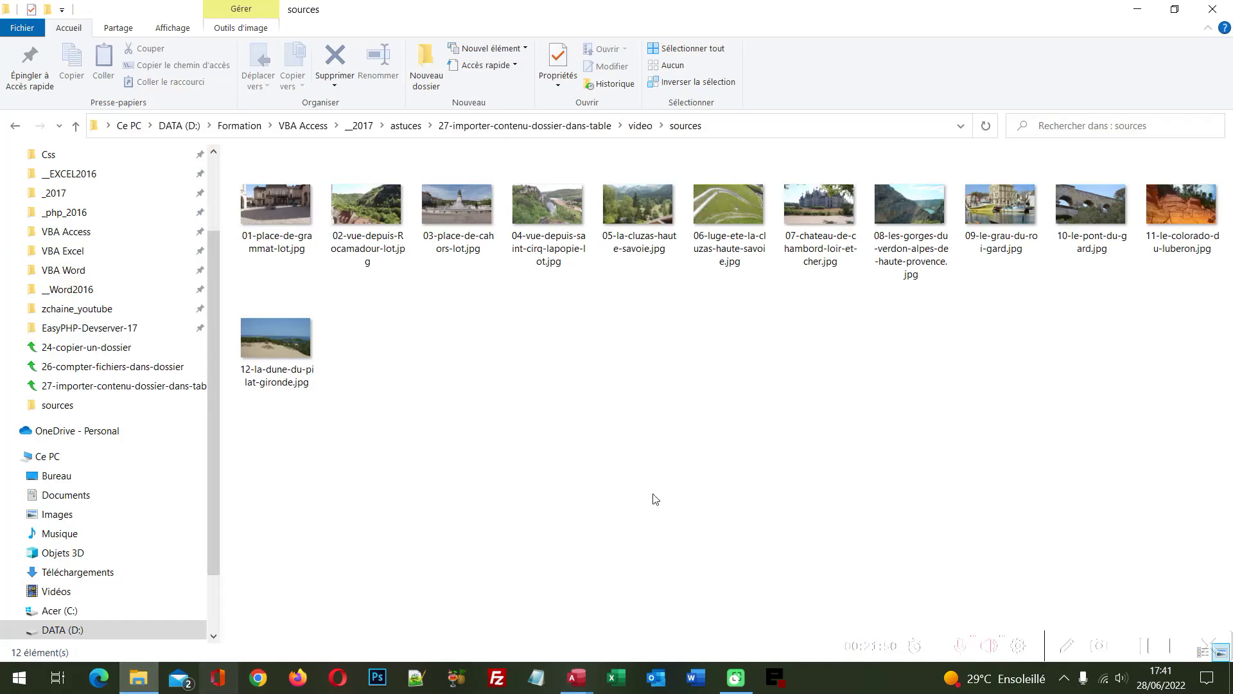
{"action": "left_click", "coordinate": [640, 125]}
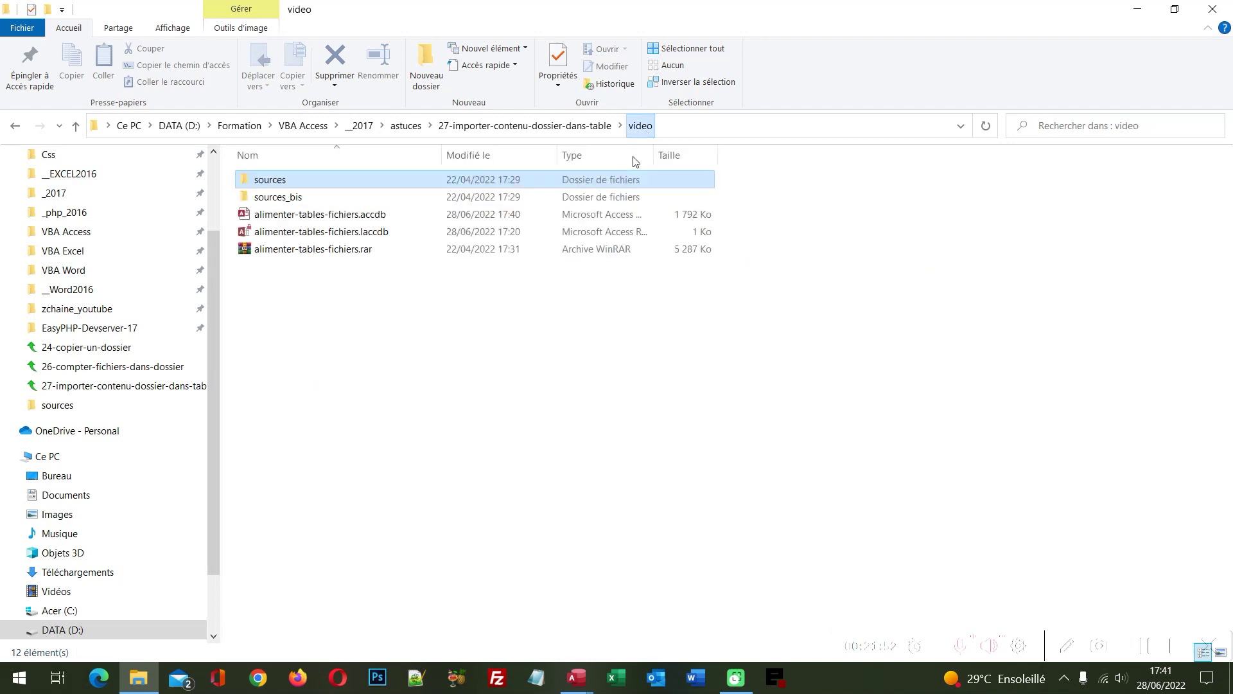
{"action": "double_click", "coordinate": [276, 197]}
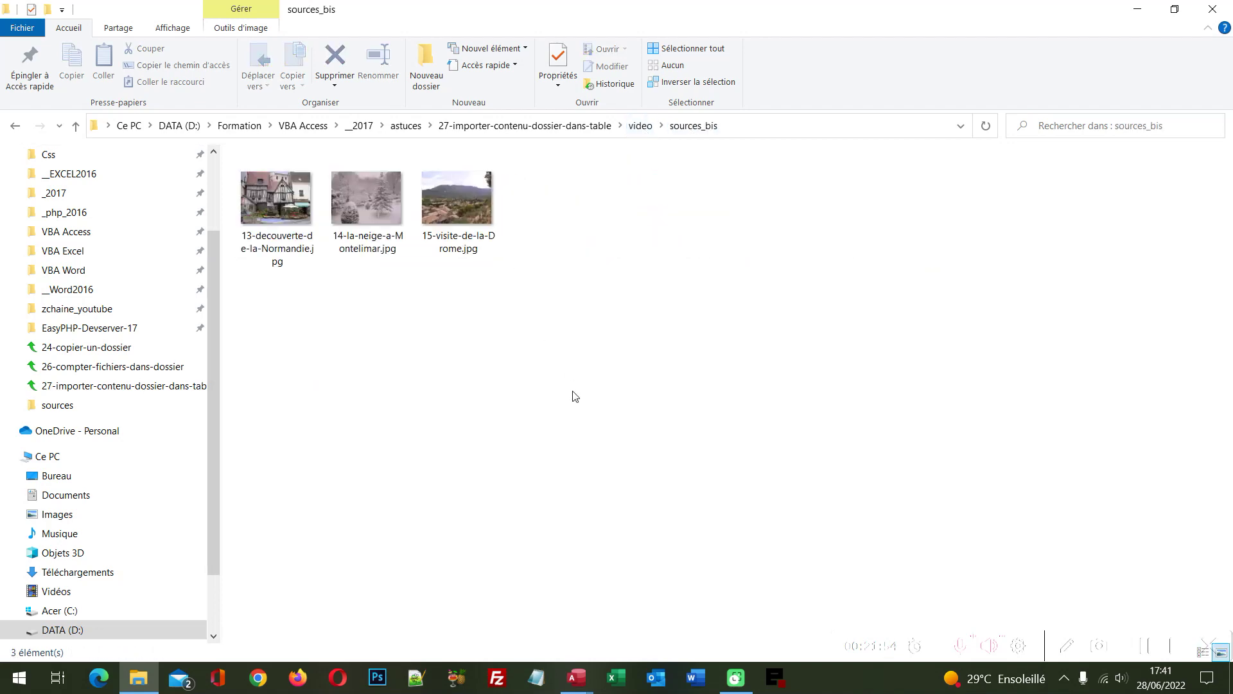
{"action": "key", "text": "ctrl+a"}
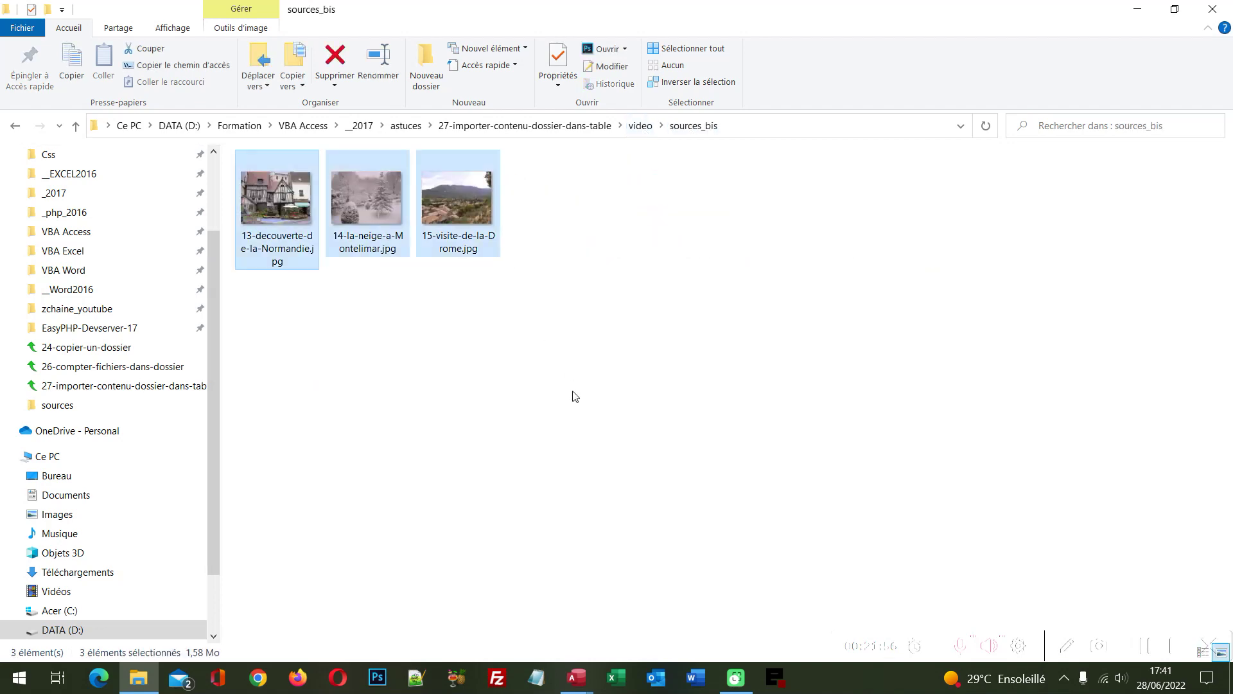
{"action": "left_click", "coordinate": [640, 125]}
{"action": "double_click", "coordinate": [273, 179]}
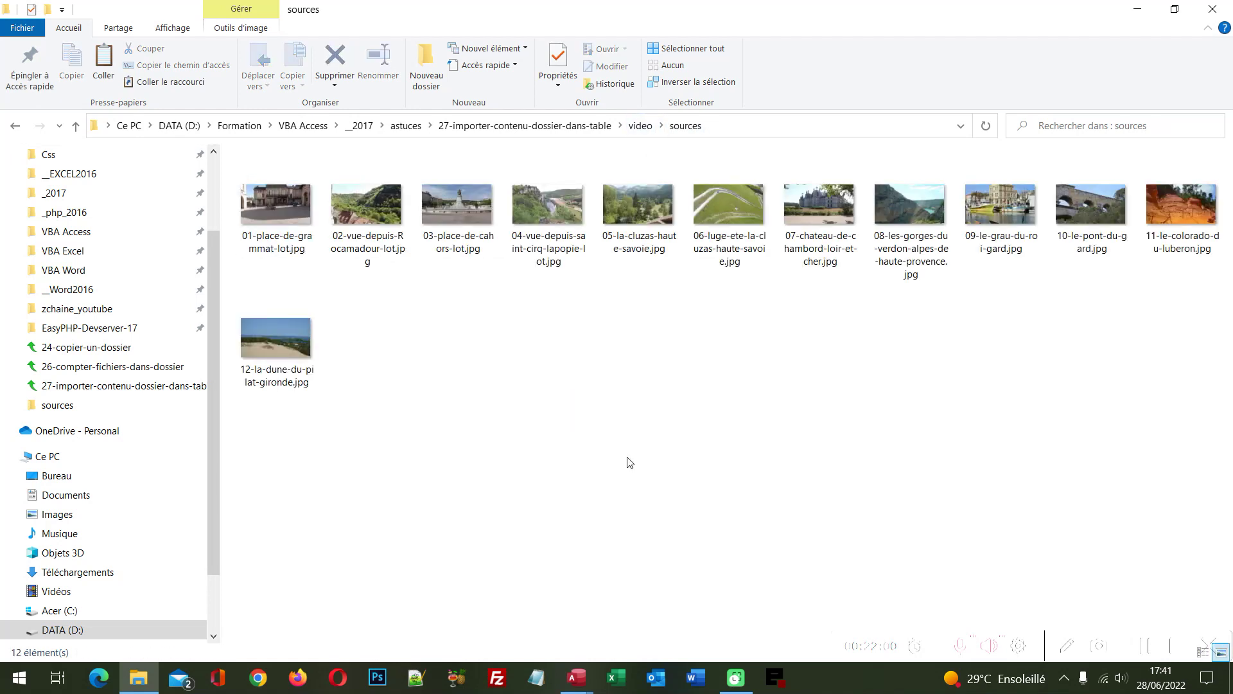
{"action": "key", "text": "ctrl+v"}
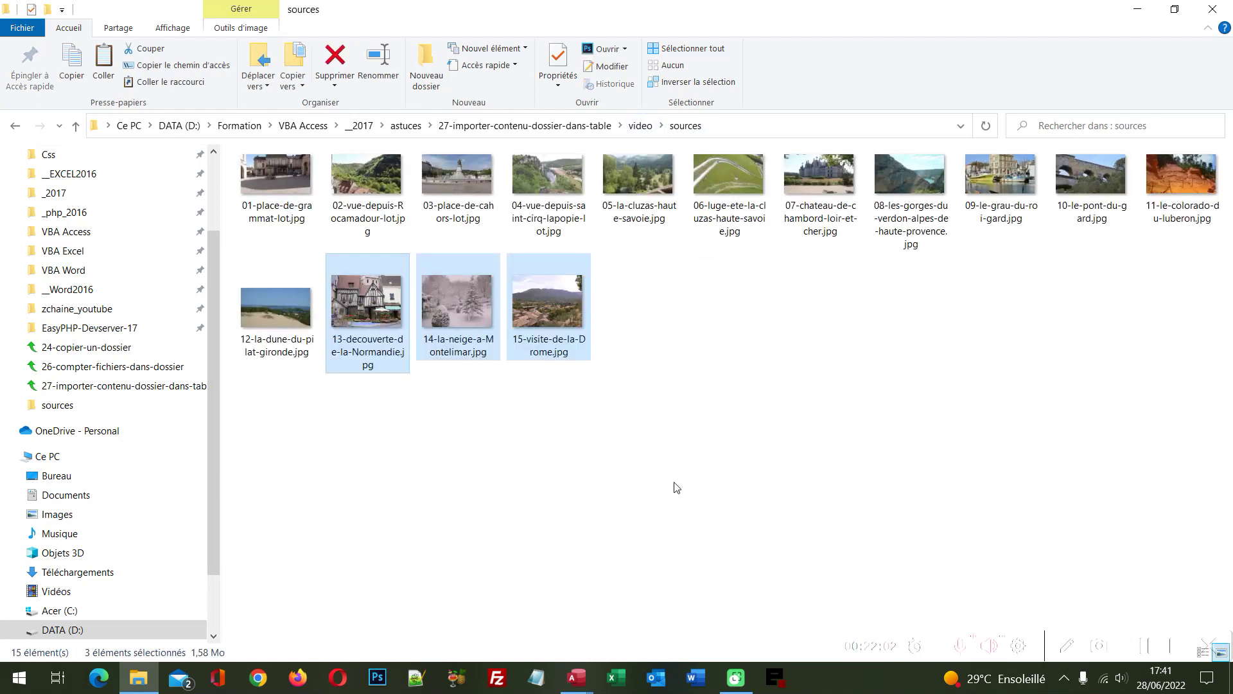
{"action": "mouse_move", "coordinate": [39, 652]}
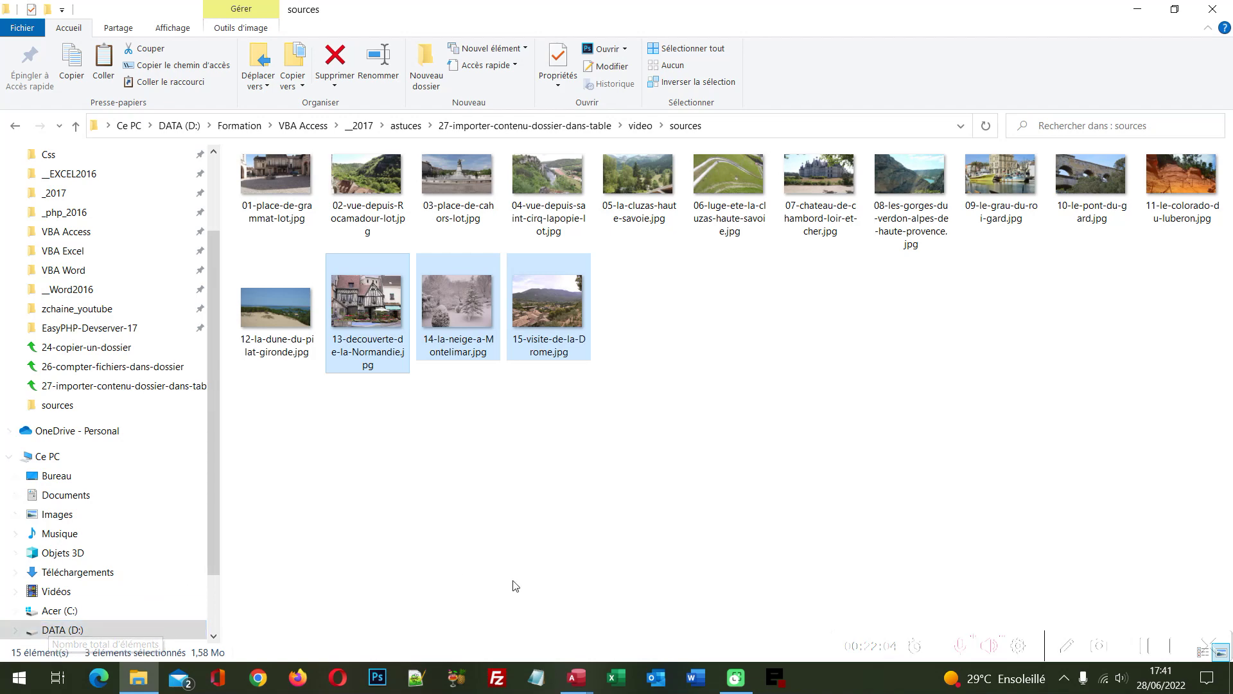
{"action": "left_click", "coordinate": [577, 682]}
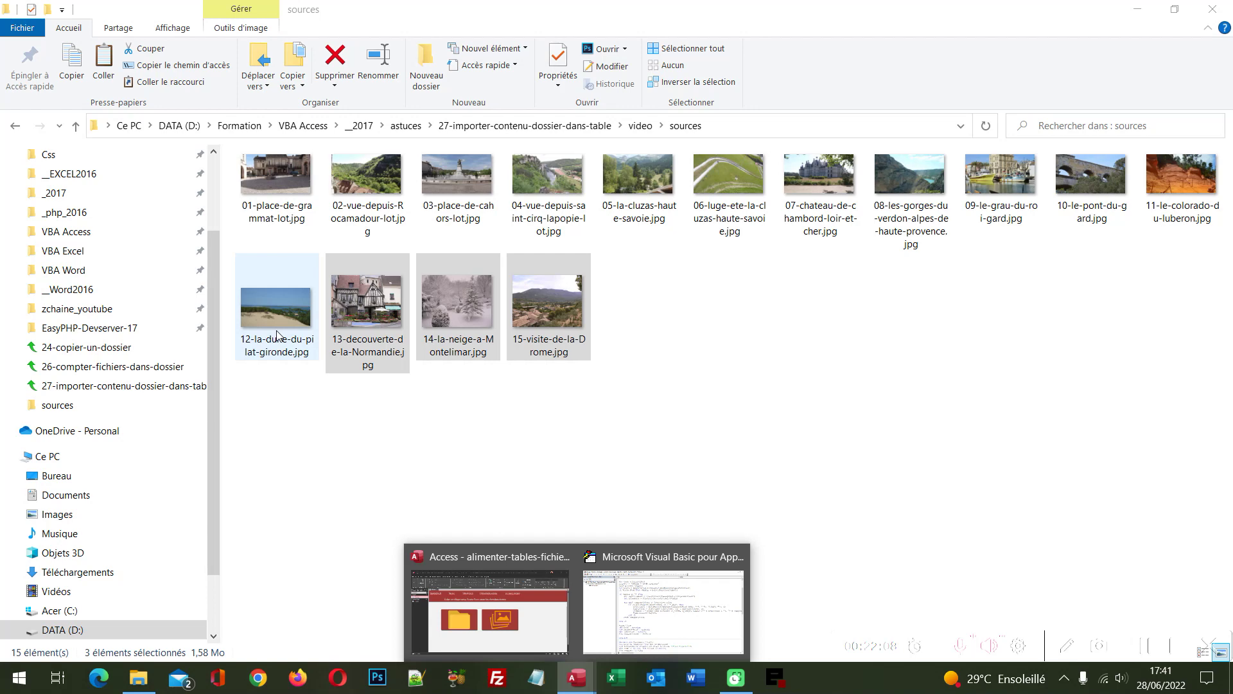
{"action": "left_click", "coordinate": [513, 604]}
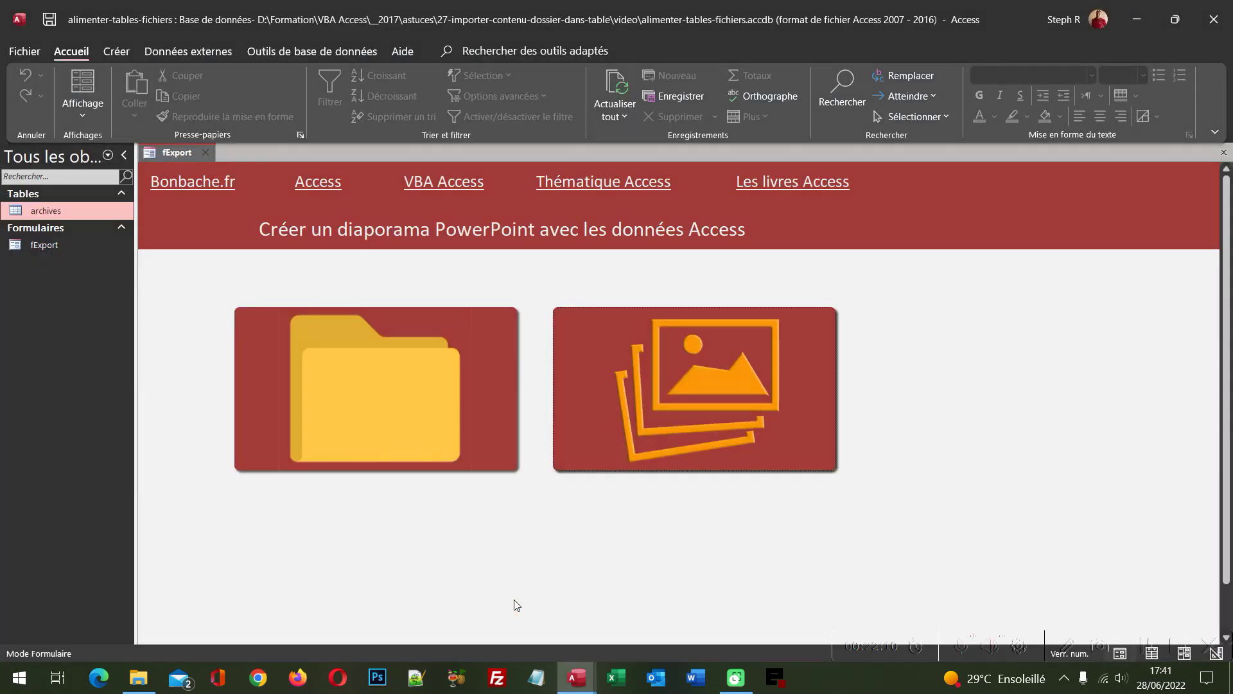
Step: Import the sources folder via the folder button, then generate the slideshow with the image button
{"action": "left_click", "coordinate": [349, 389]}
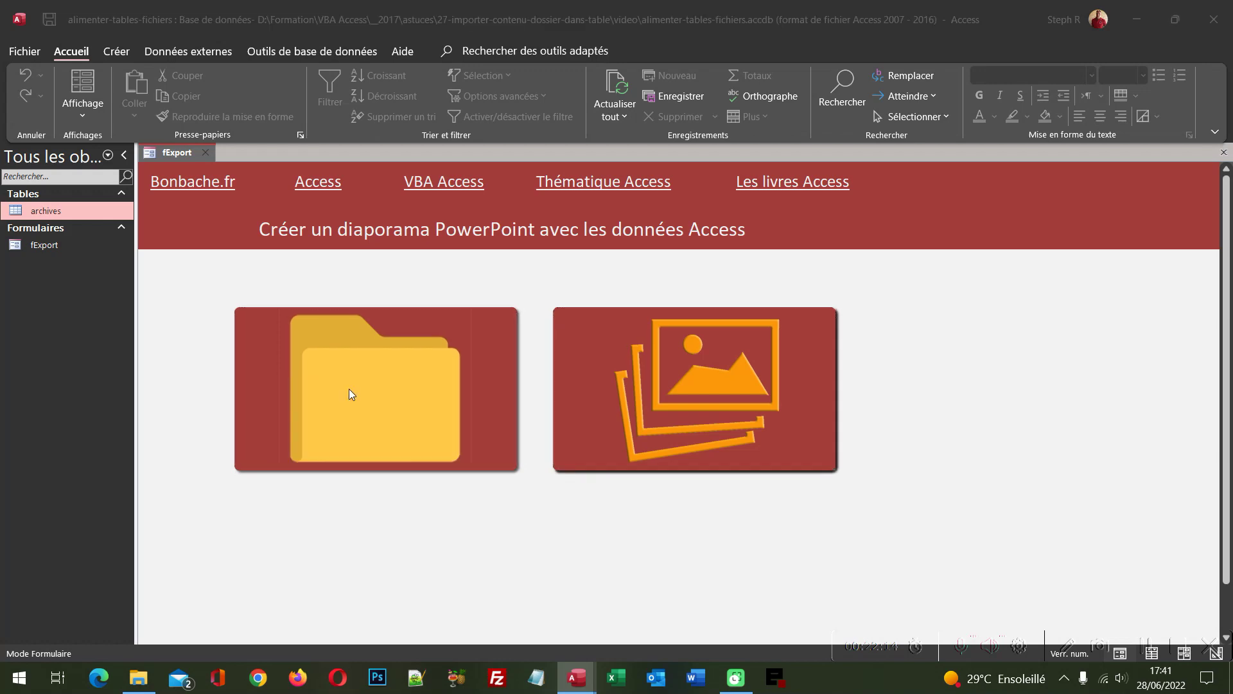
{"action": "left_click", "coordinate": [230, 120]}
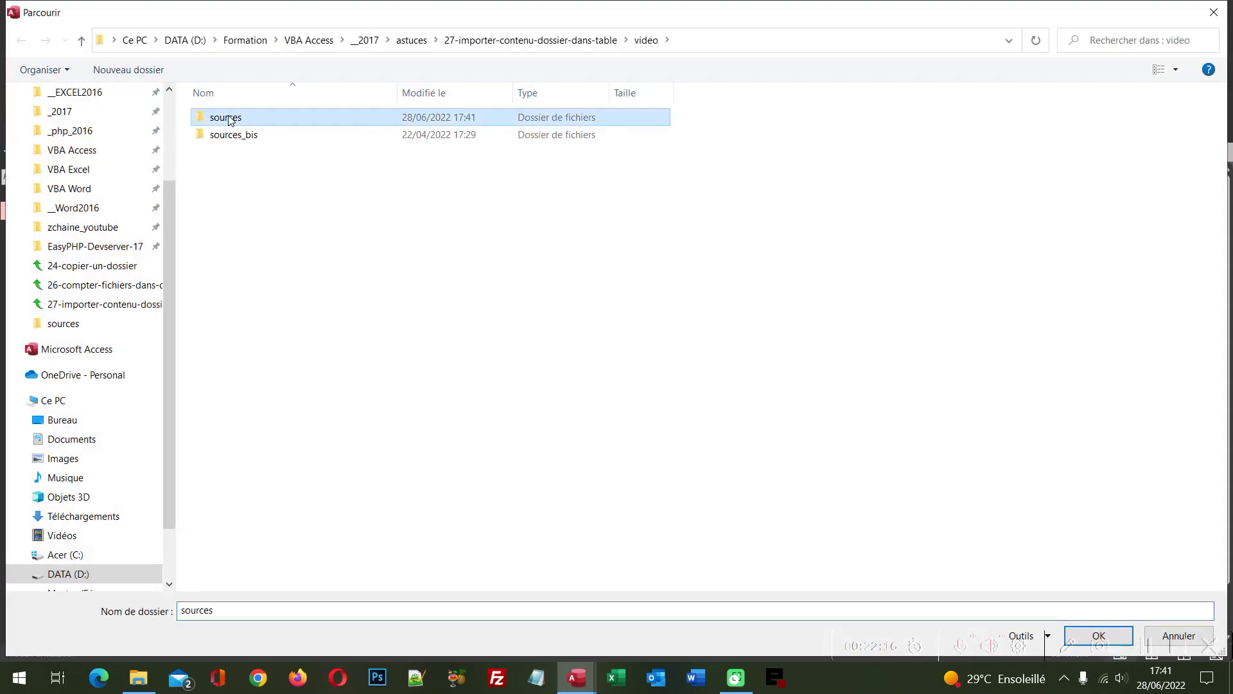
{"action": "double_click", "coordinate": [230, 120]}
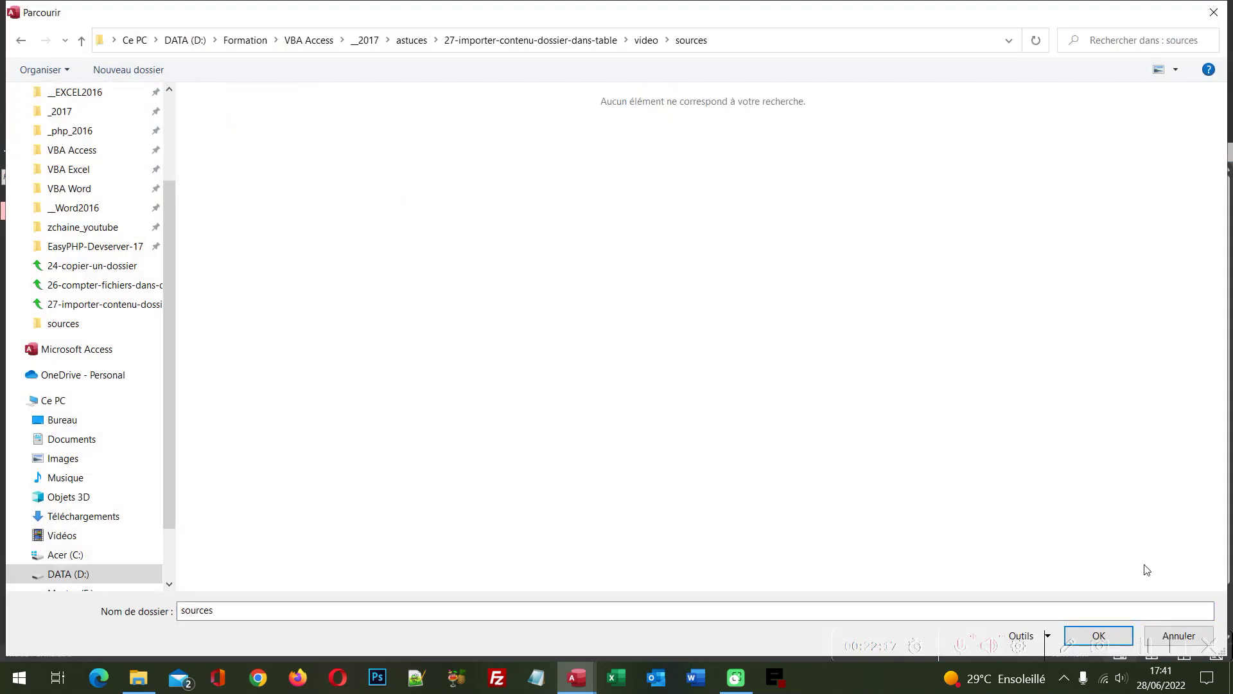
{"action": "left_click", "coordinate": [1111, 635]}
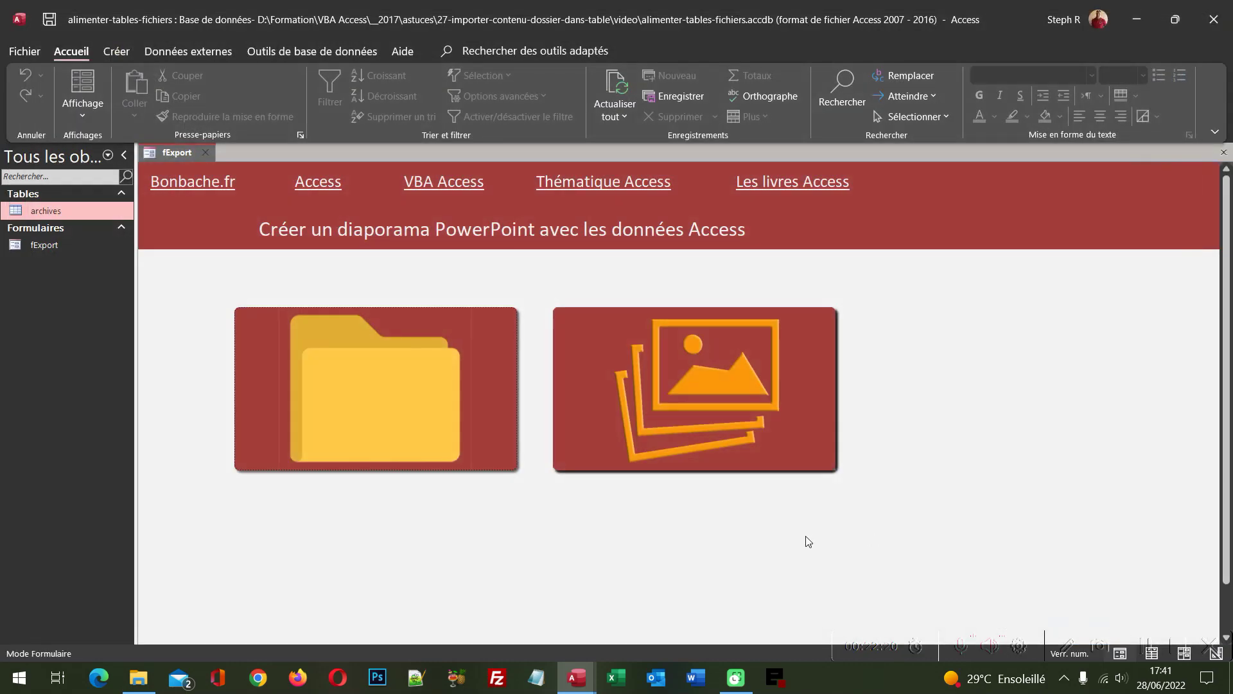
{"action": "left_click", "coordinate": [736, 436]}
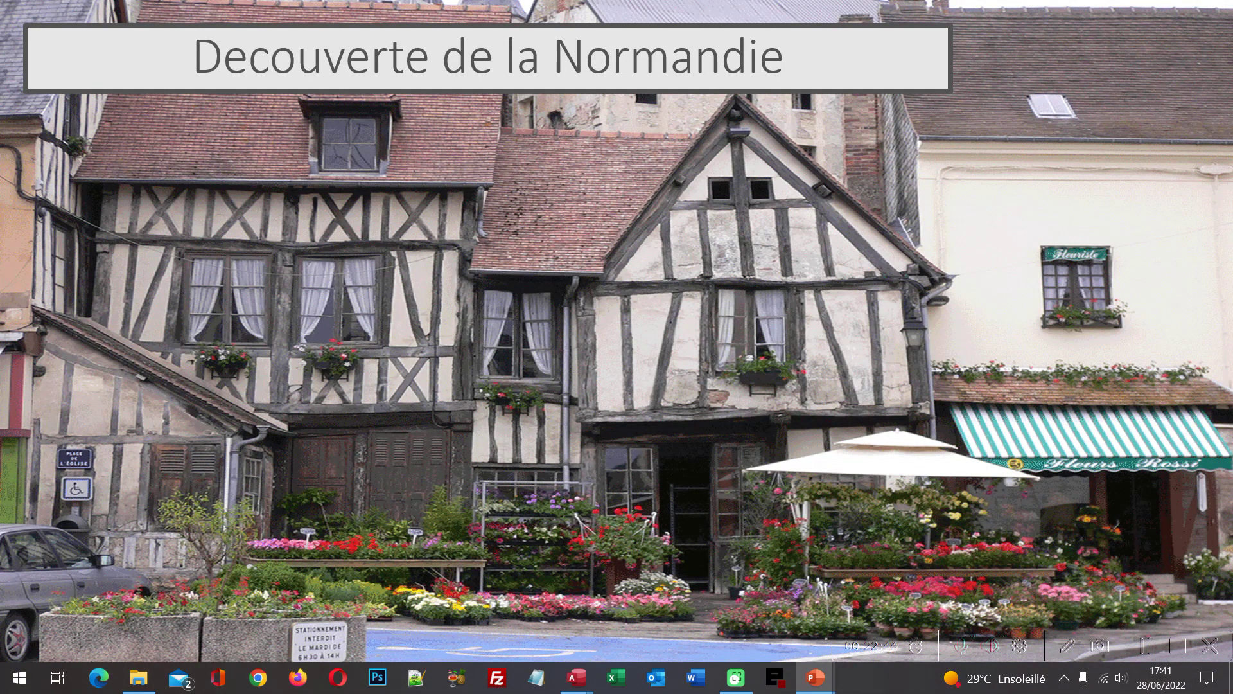
Step: Advance through 'La neige a Montelimar' and 'Visite de la Drome' to the slideshow's end, then close the presentation without saving
{"action": "left_click", "coordinate": [587, 446]}
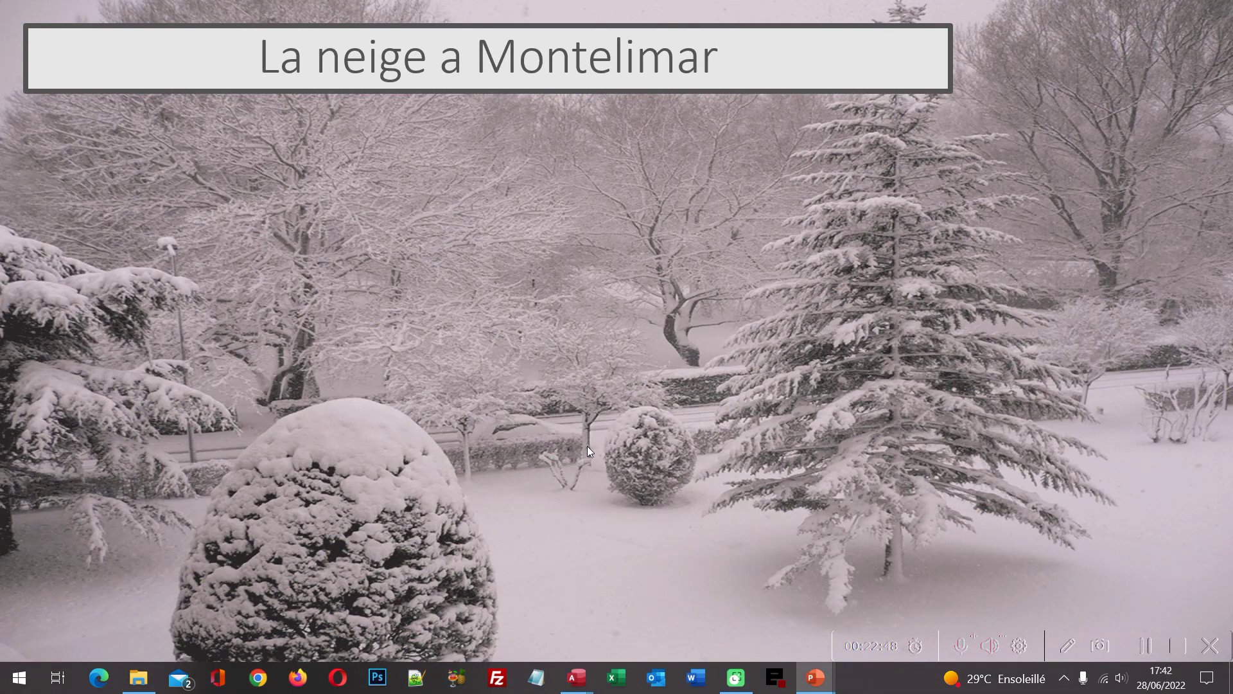
{"action": "left_click", "coordinate": [587, 445]}
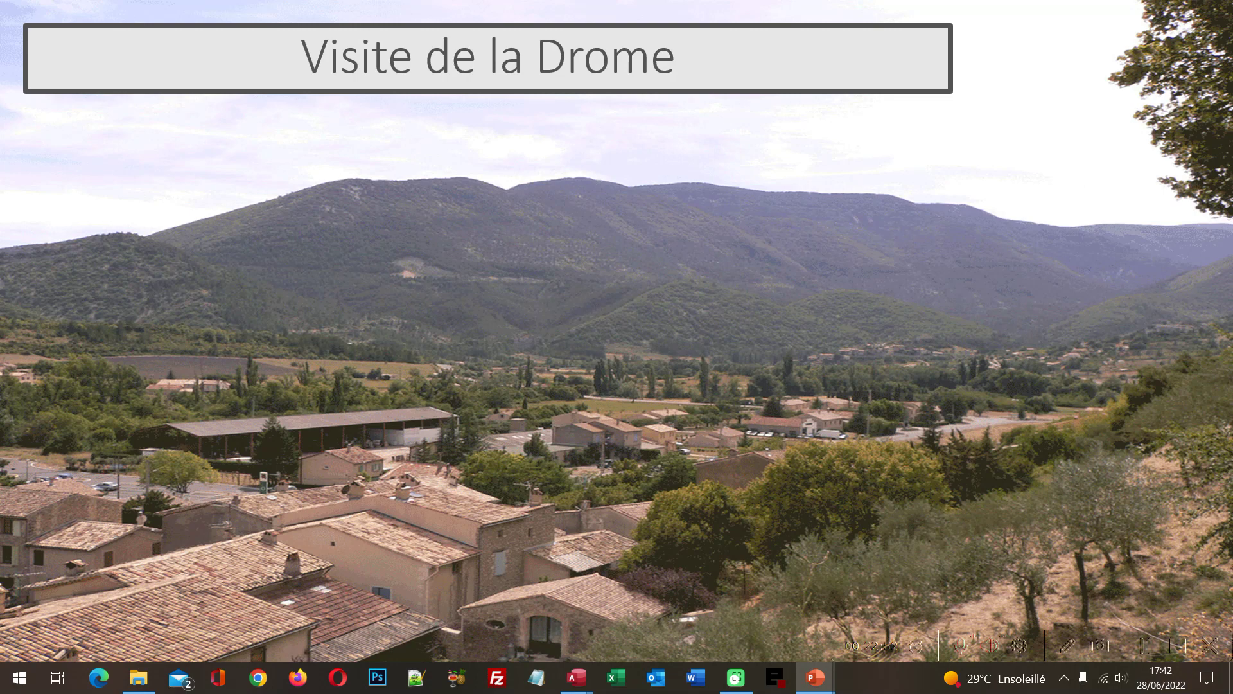
{"action": "key", "text": "Right"}
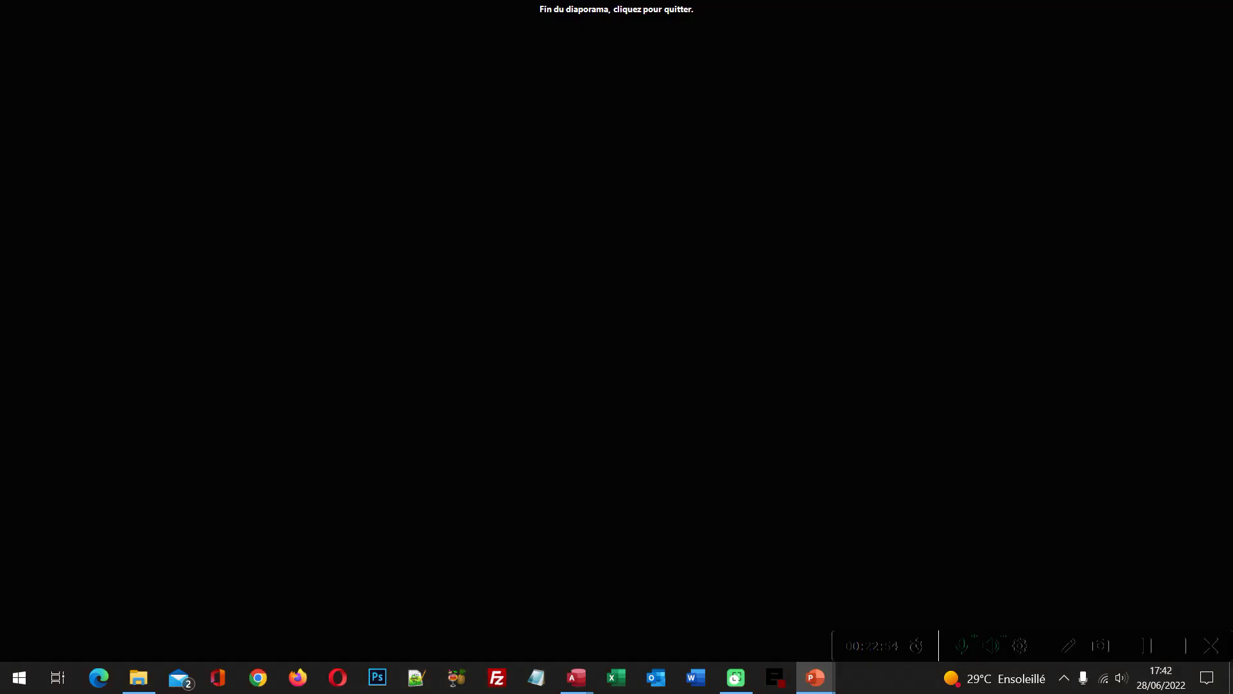
{"action": "left_click", "coordinate": [1085, 327]}
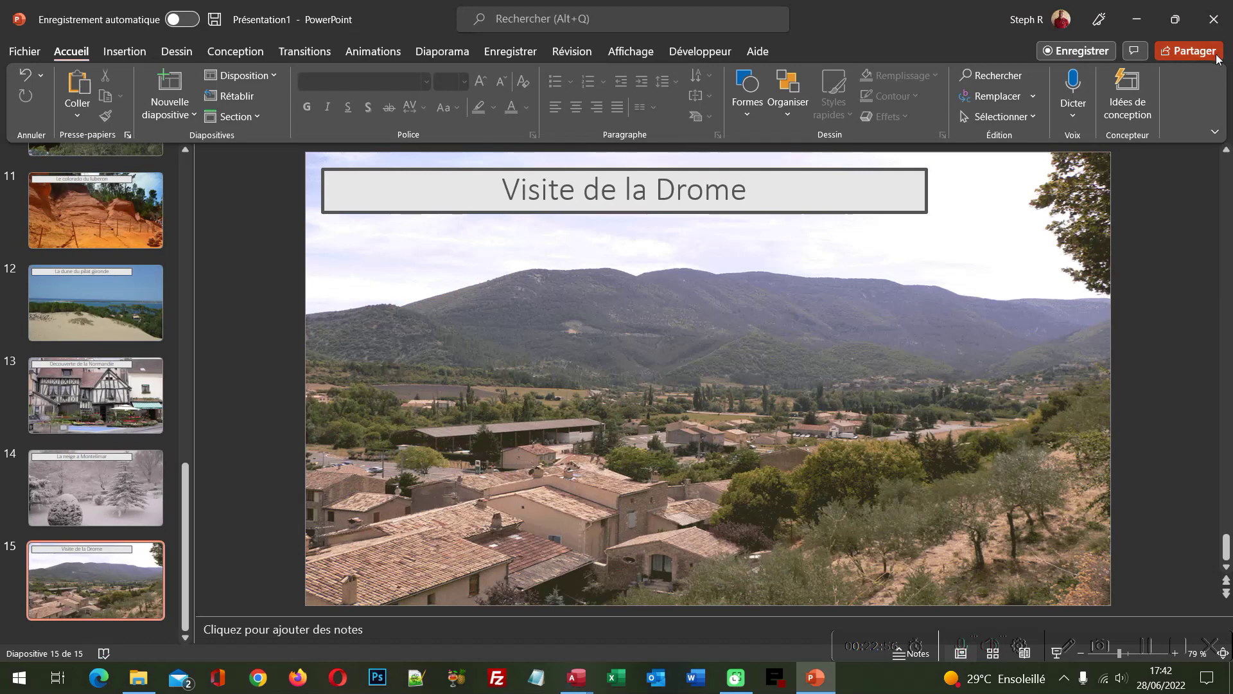
{"action": "left_click", "coordinate": [1212, 14]}
{"action": "left_click", "coordinate": [658, 427]}
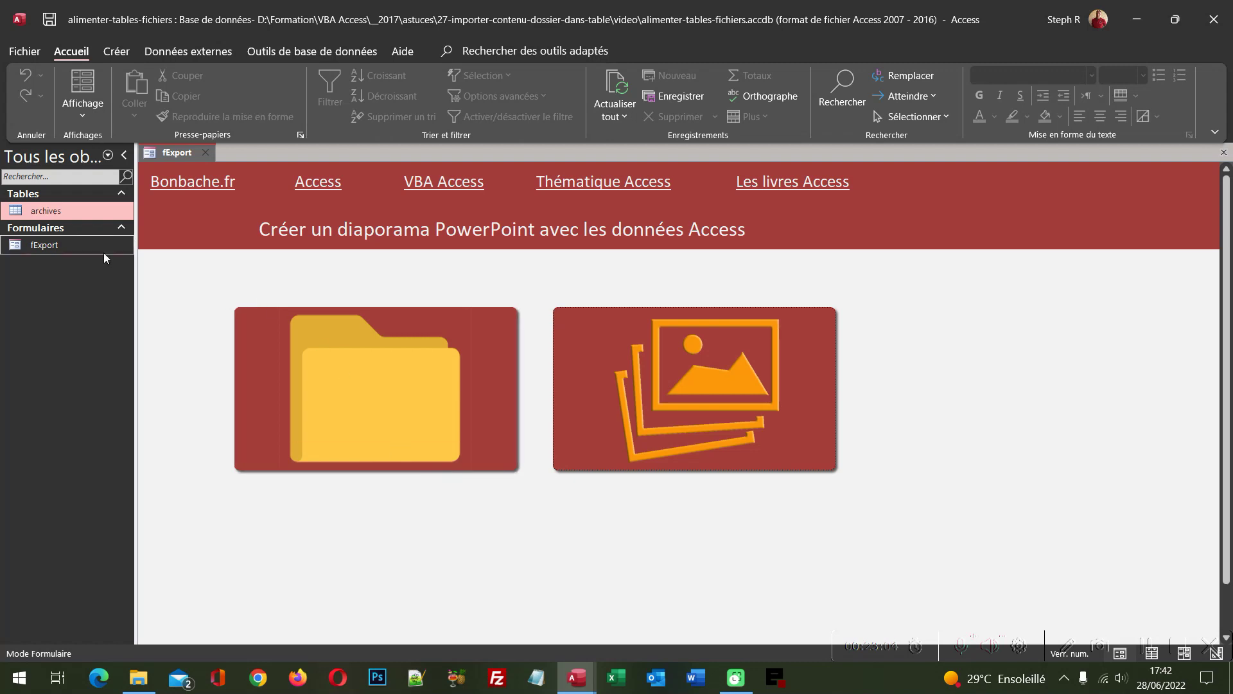
Step: Open the archives table to check its 15 records, ids 335 to 349, then return to the fExport form
{"action": "double_click", "coordinate": [45, 210]}
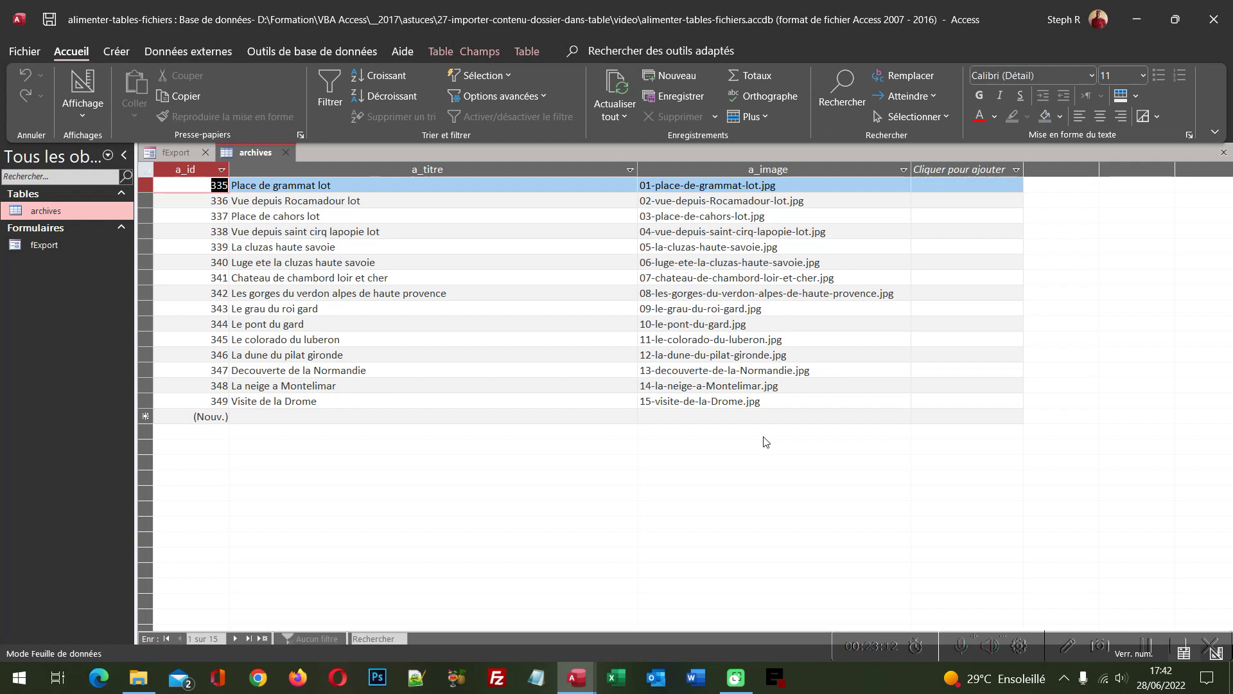
{"action": "left_click", "coordinate": [67, 215]}
{"action": "left_click", "coordinate": [175, 152]}
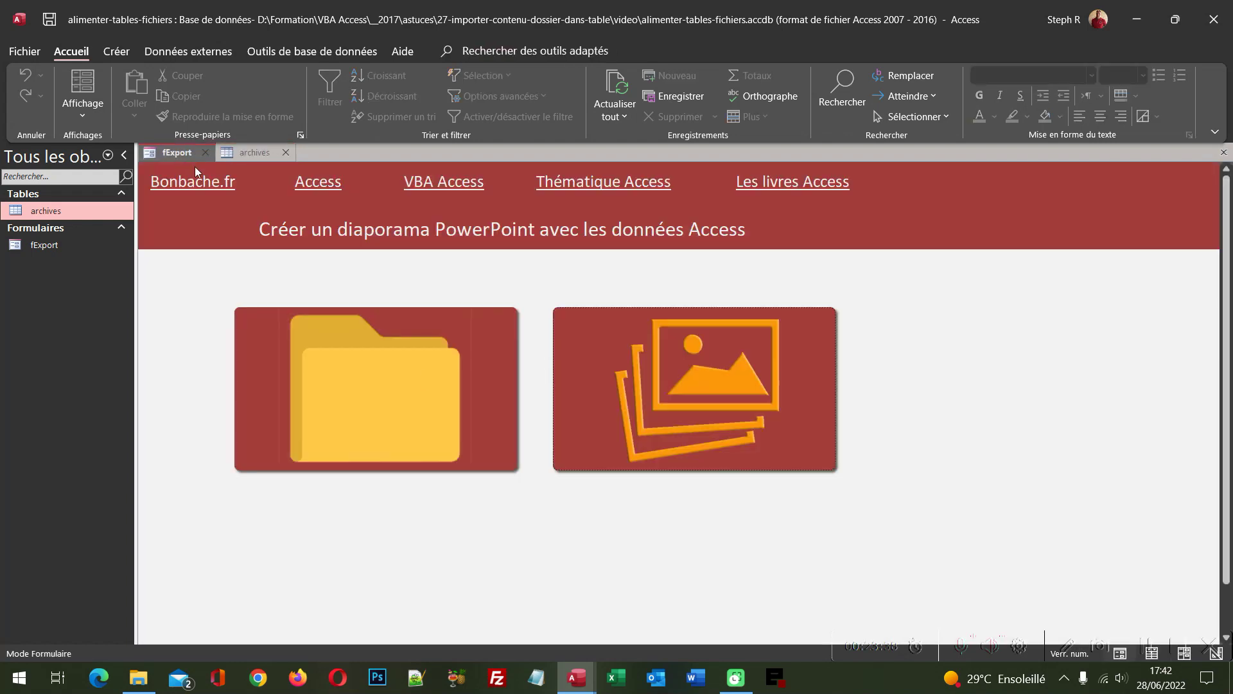